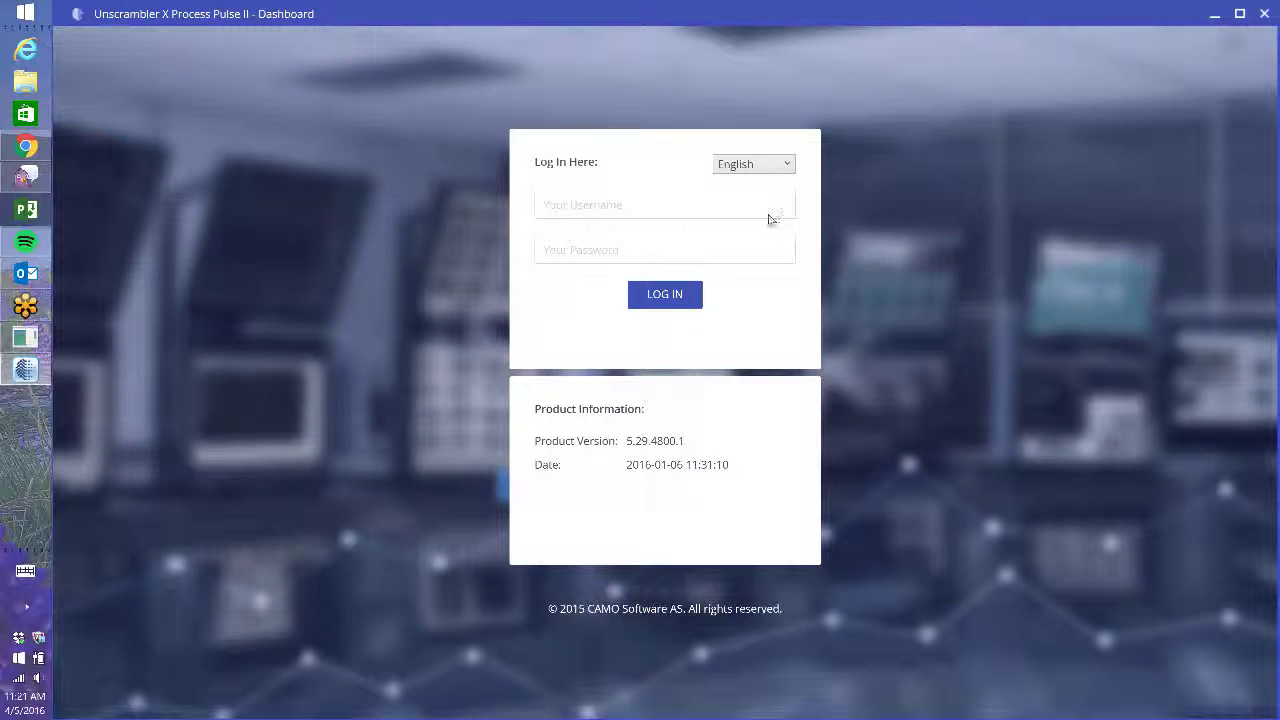
- Log in with the administrator username and password to reach the Running Configurations dashboard
{"action": "left_click", "coordinate": [775, 215]}
{"action": "key", "text": "Tab"}
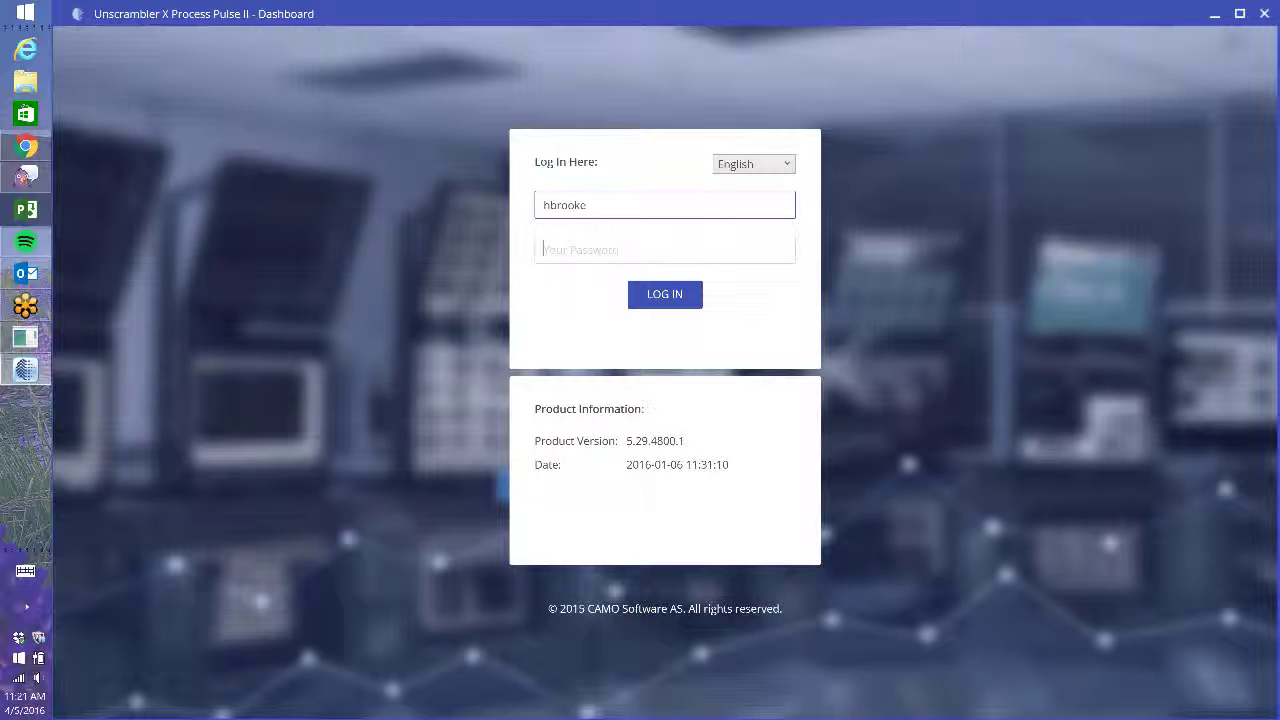
{"action": "type", "text": "••••••••"}
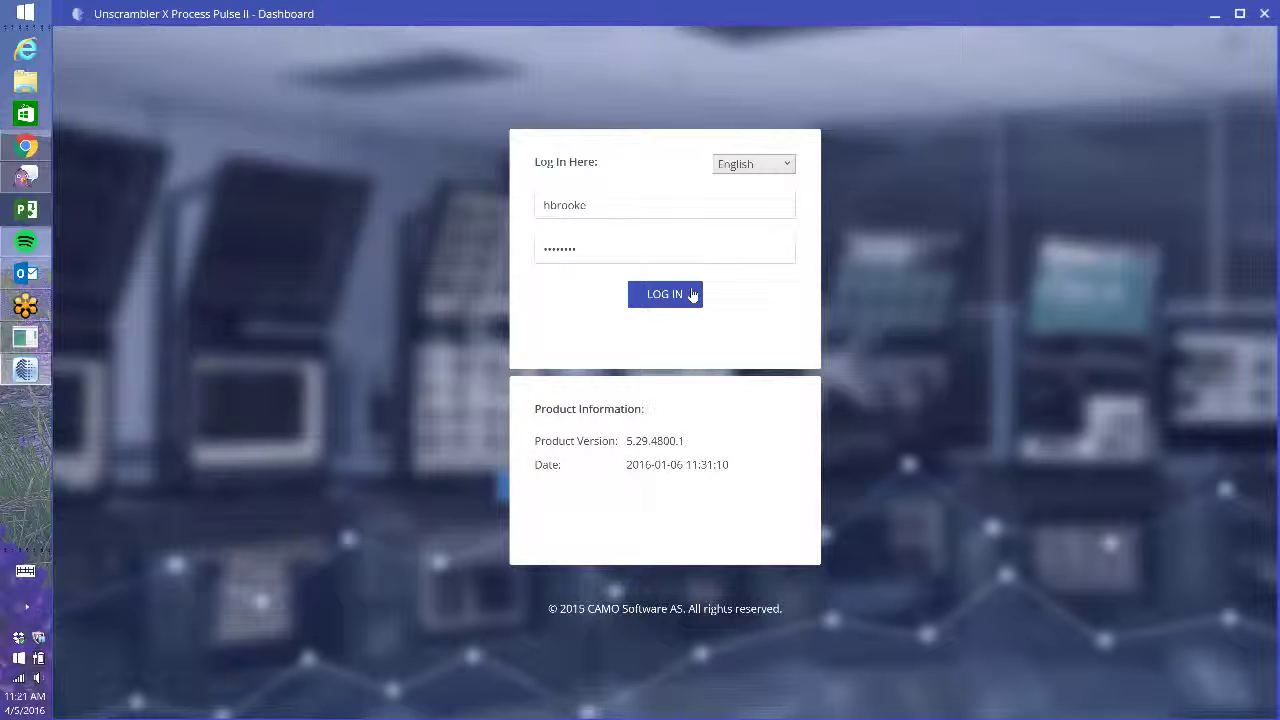
{"action": "left_click", "coordinate": [692, 294]}
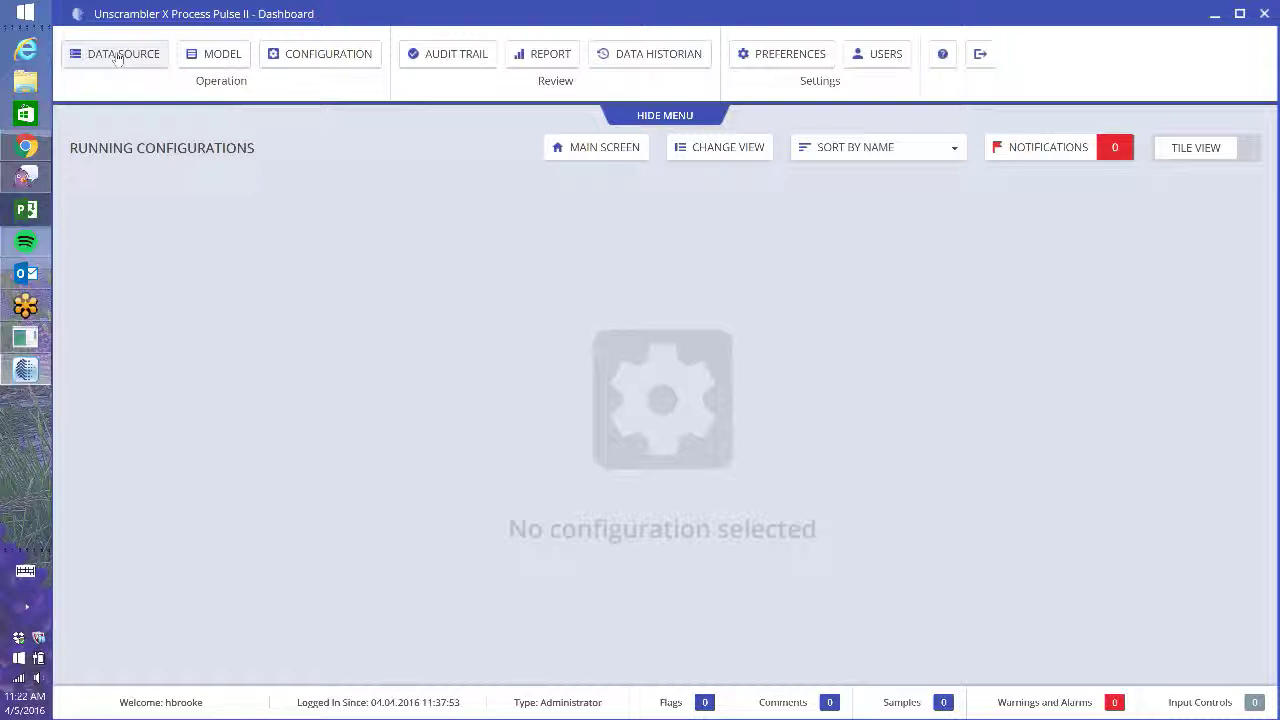
- Open the Data Source page listing demo, RamanDemo, PISDKTest and NoModelDemo
{"action": "left_click", "coordinate": [117, 56]}
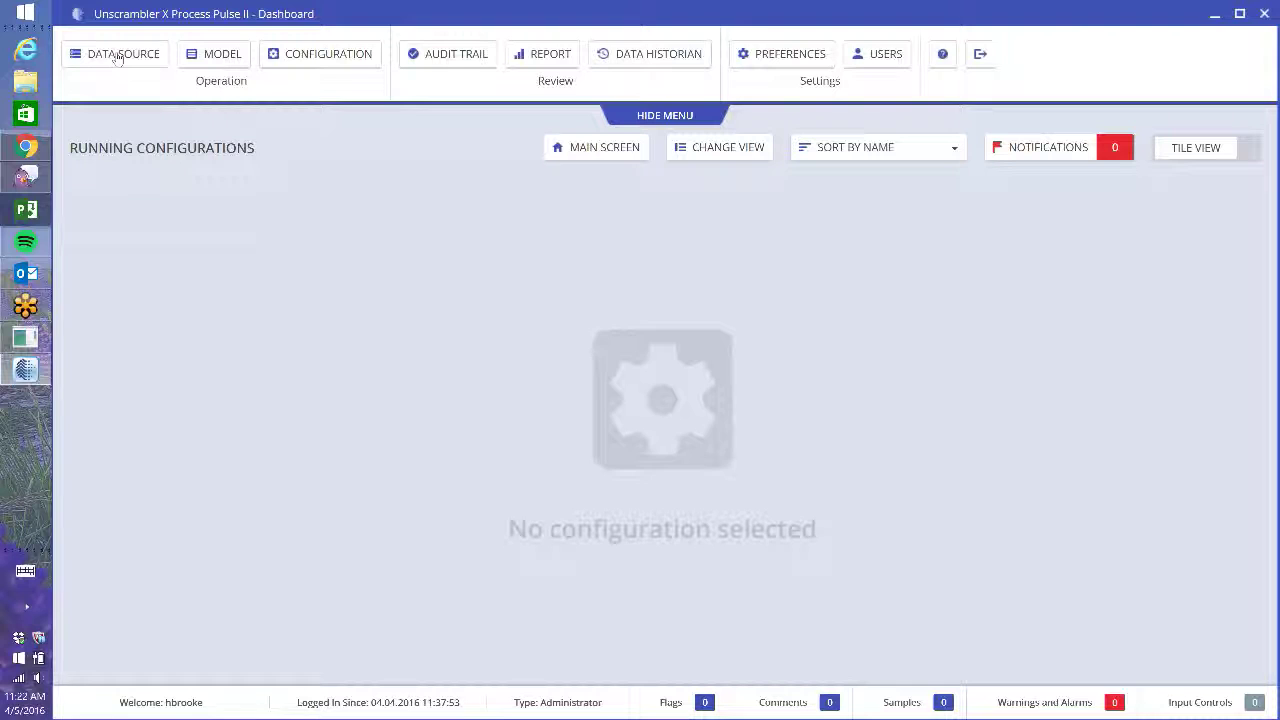
{"action": "left_click", "coordinate": [117, 56]}
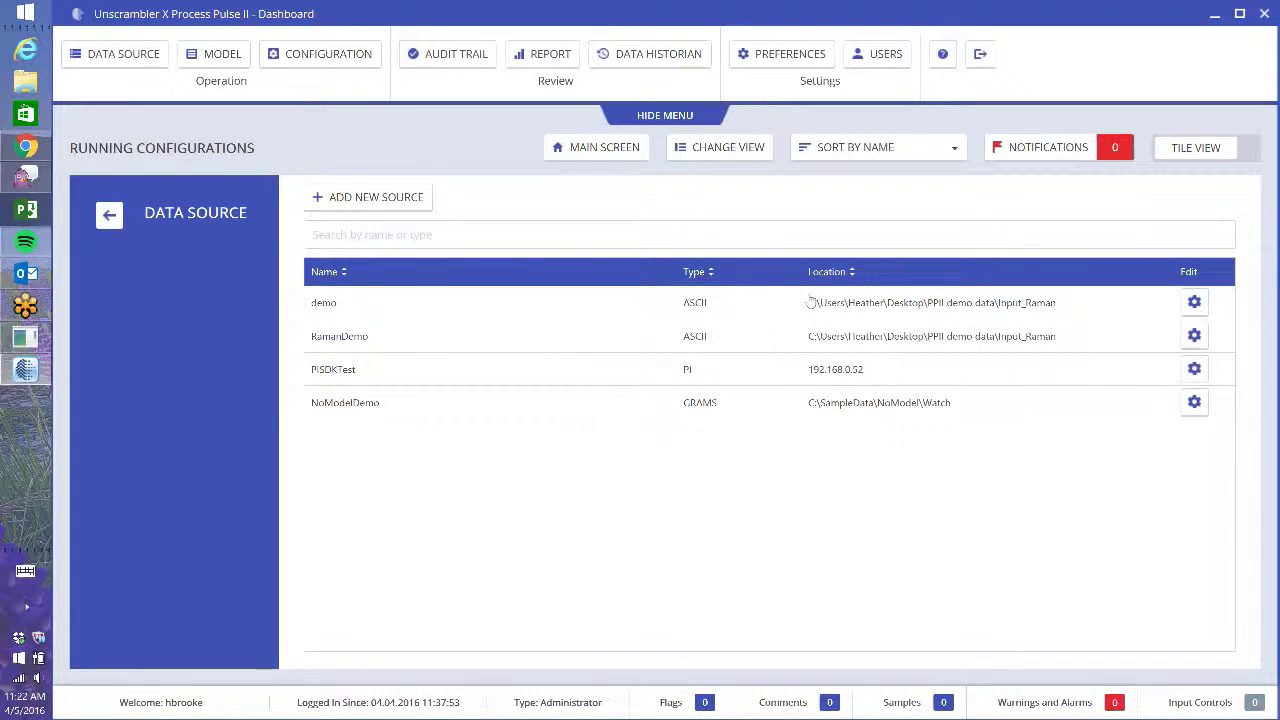
{"action": "left_click", "coordinate": [1195, 340]}
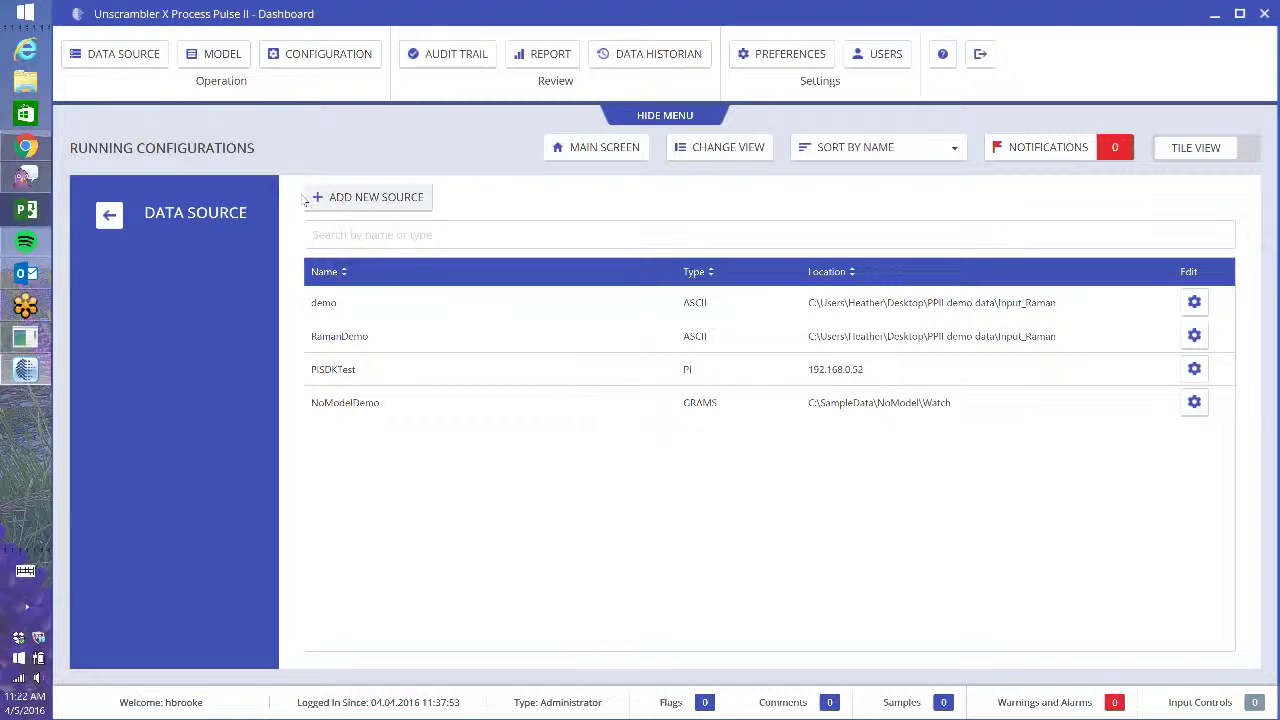
- Add a new data source named 'PPII demo' of type ASCII and continue to its setup
{"action": "left_click", "coordinate": [362, 203]}
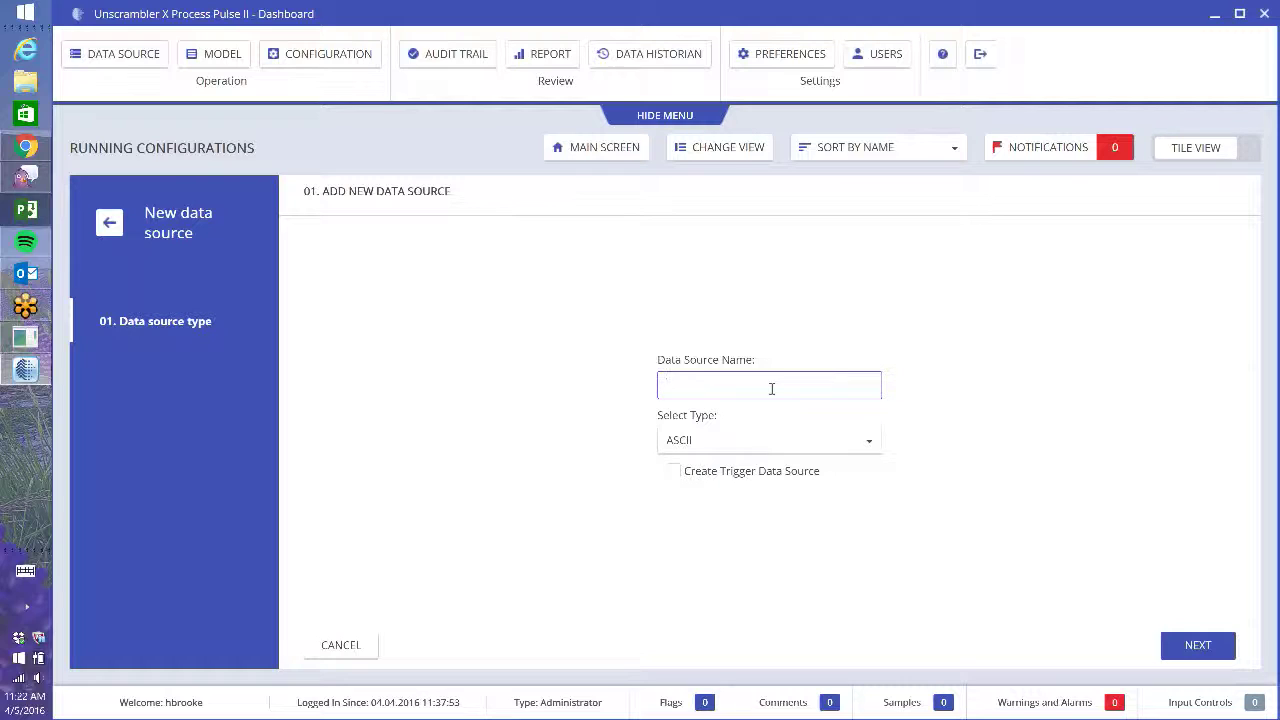
{"action": "type", "text": "PPII demo"}
{"action": "left_click", "coordinate": [839, 450]}
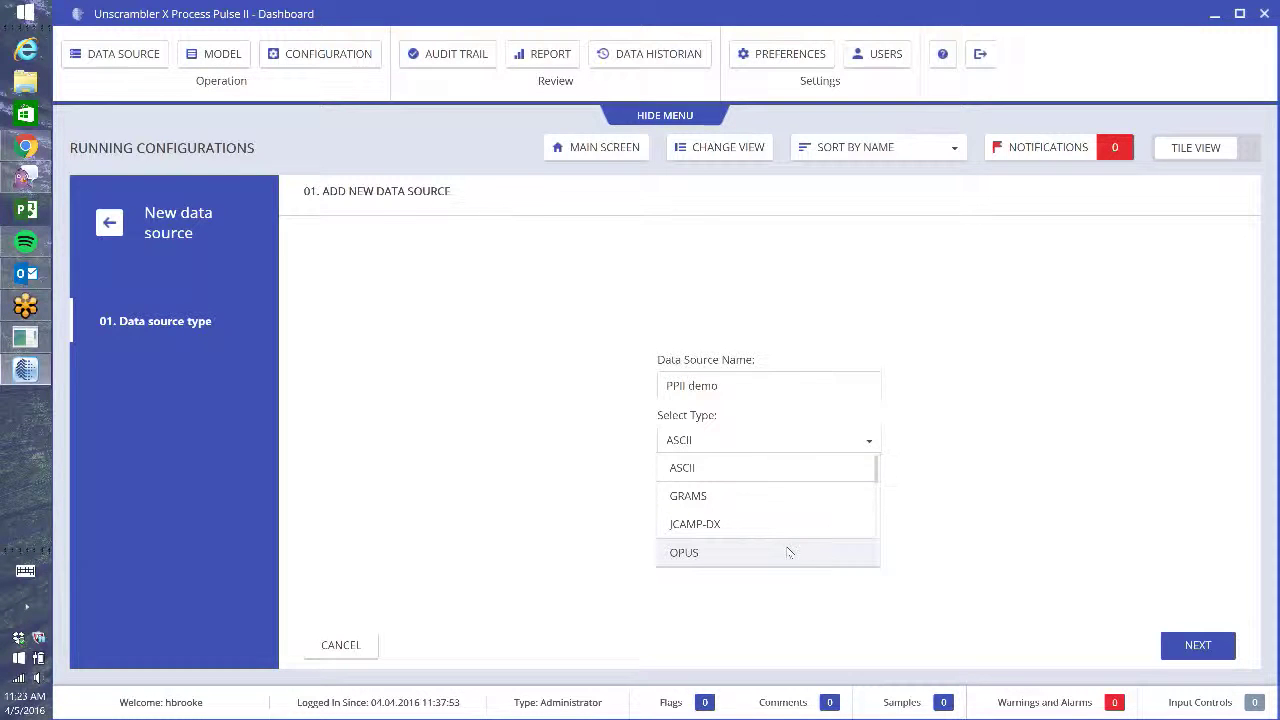
{"action": "scroll", "coordinate": [788, 552], "scroll_direction": "down", "scroll_amount": 3}
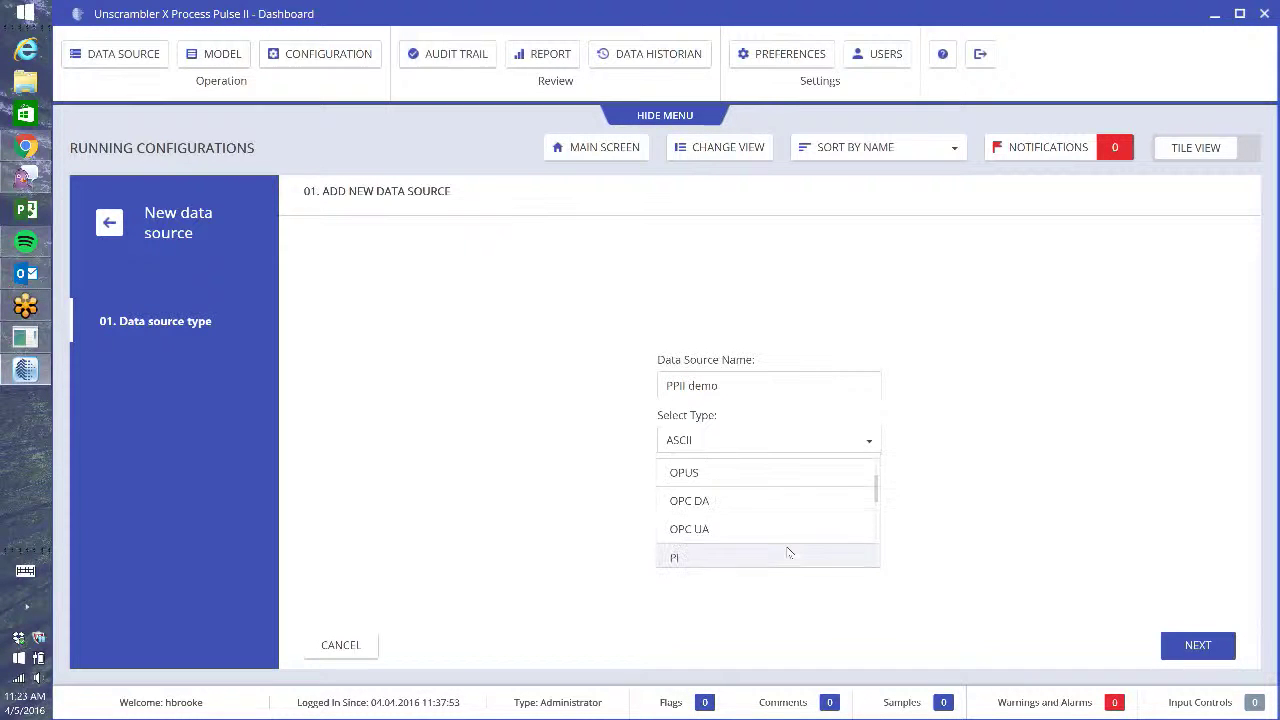
{"action": "scroll", "coordinate": [795, 506], "scroll_direction": "down", "scroll_amount": 3}
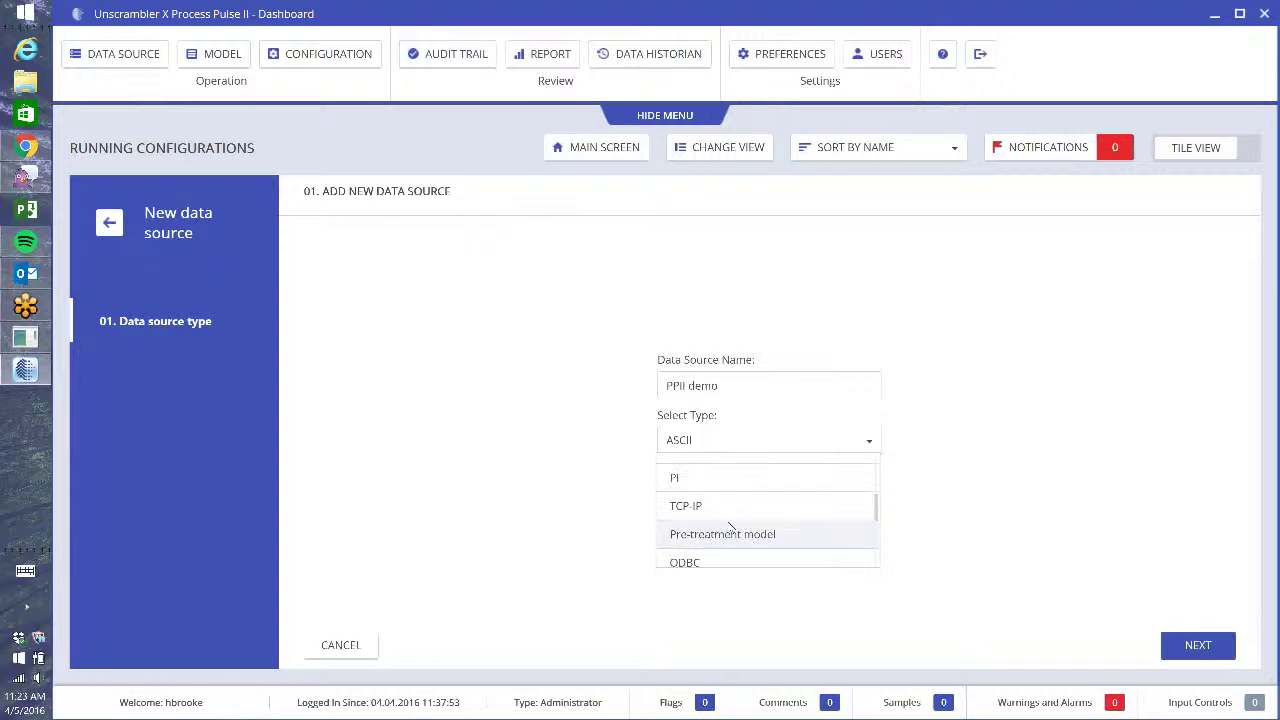
{"action": "scroll", "coordinate": [817, 533], "scroll_direction": "down", "scroll_amount": 3}
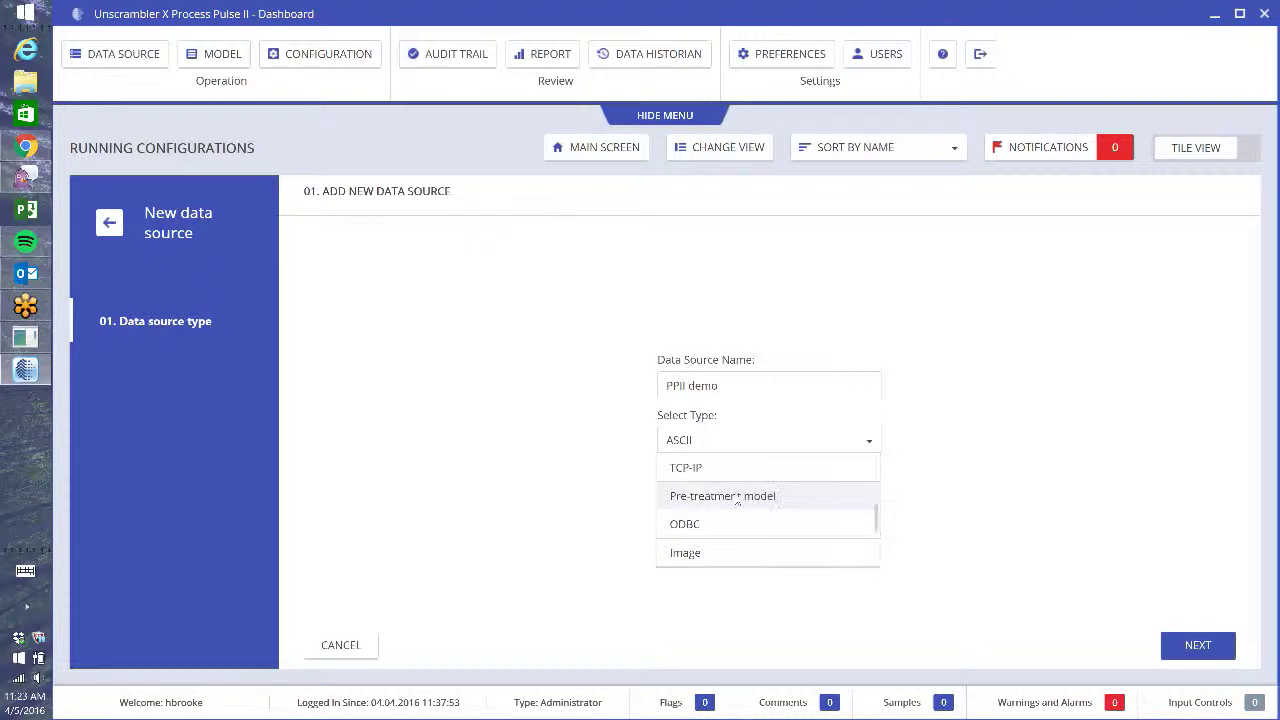
{"action": "scroll", "coordinate": [734, 533], "scroll_direction": "down", "scroll_amount": 2}
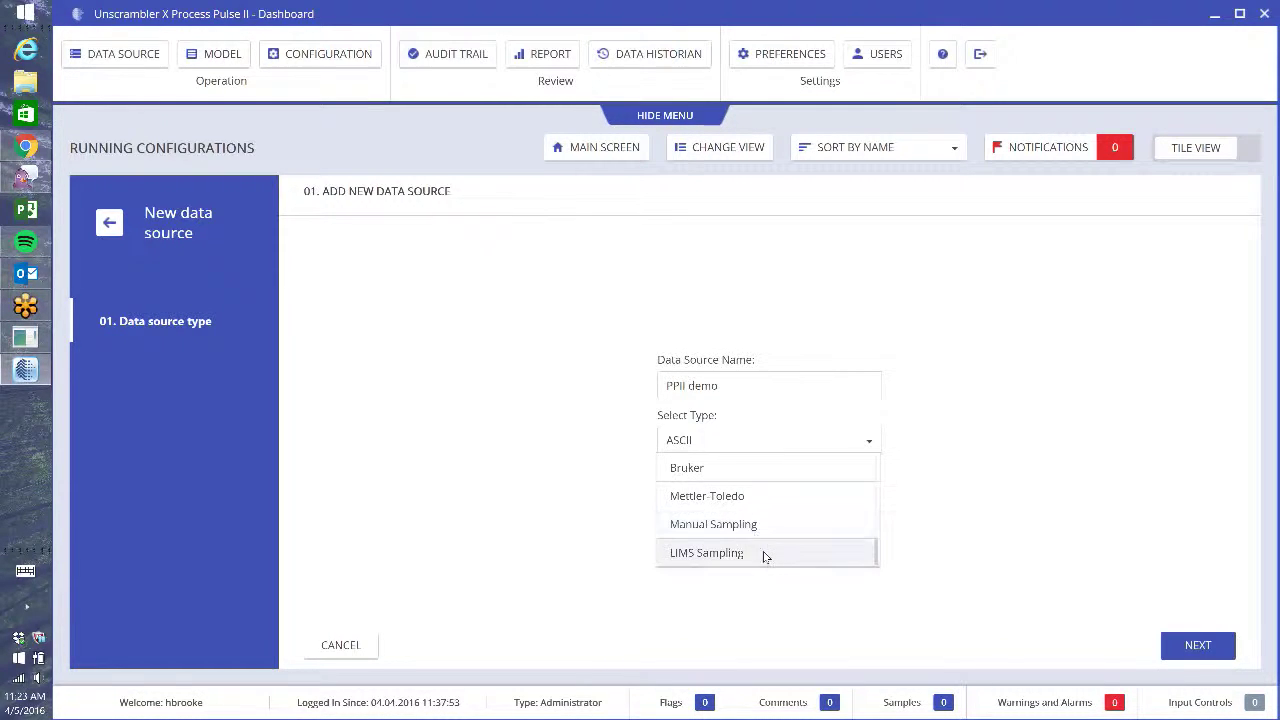
{"action": "scroll", "coordinate": [764, 556], "scroll_direction": "up", "scroll_amount": 8}
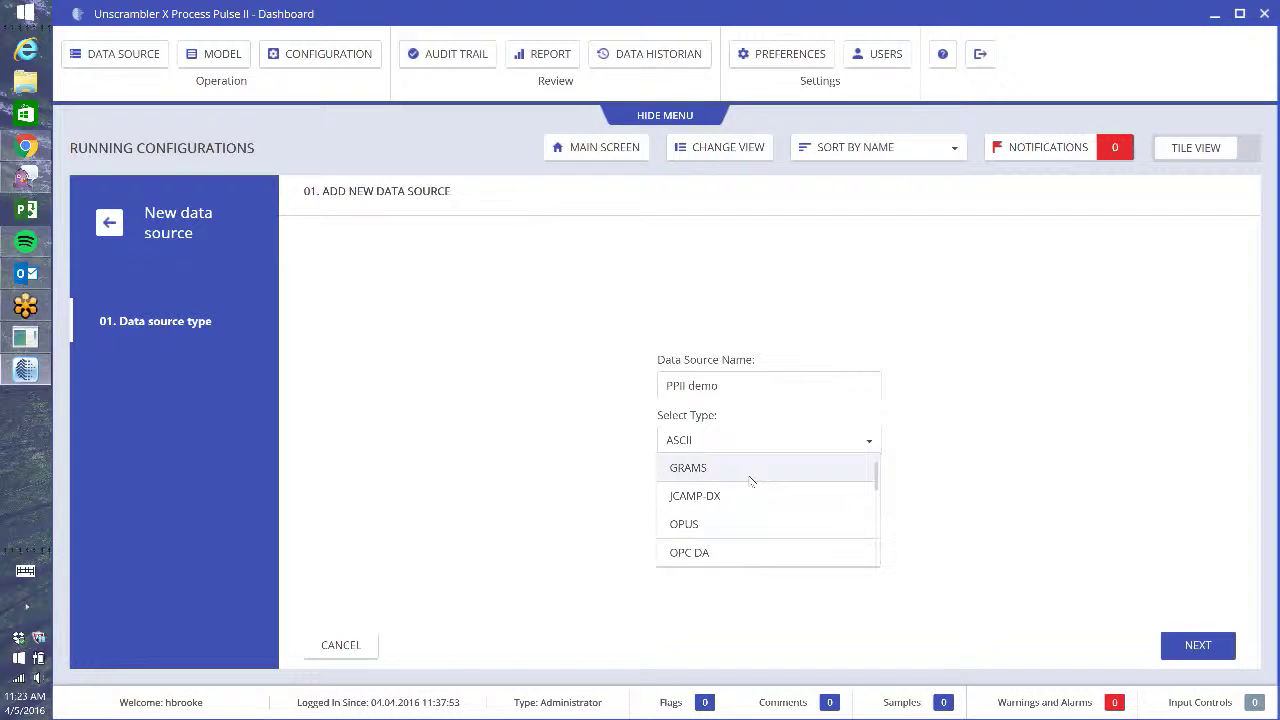
{"action": "scroll", "coordinate": [751, 481], "scroll_direction": "up", "scroll_amount": 1}
{"action": "left_click", "coordinate": [707, 477]}
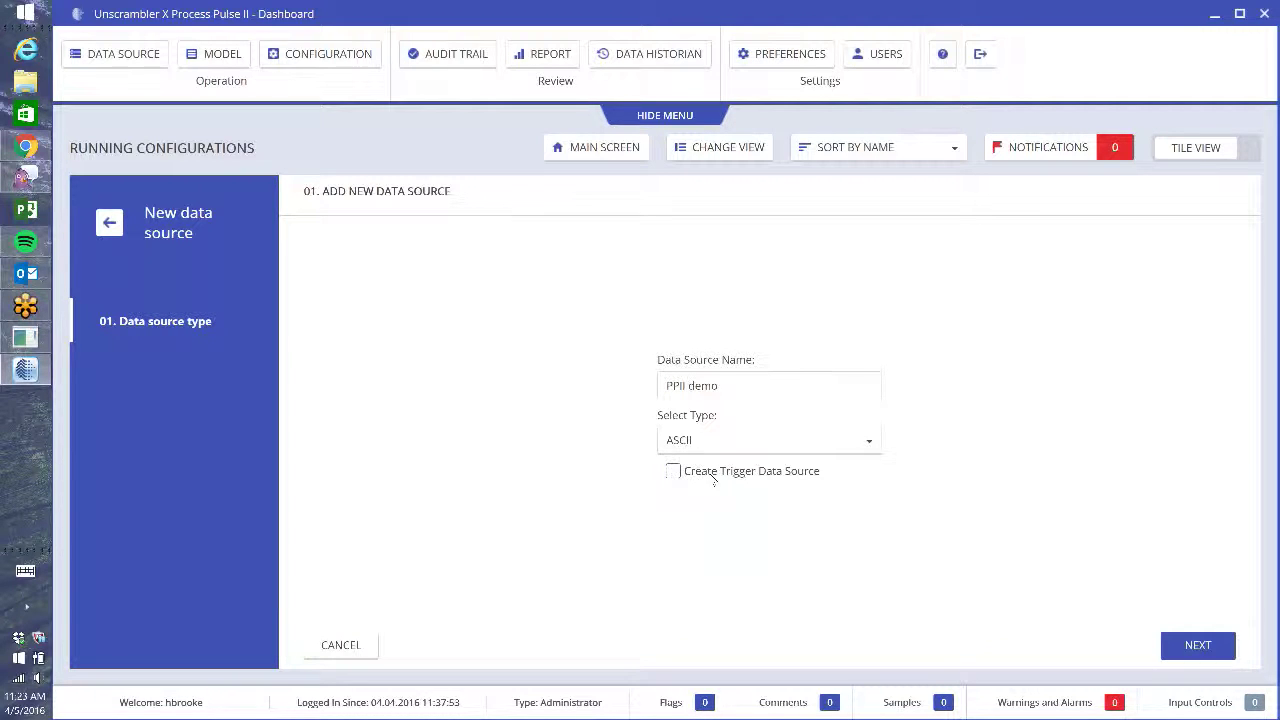
{"action": "left_click", "coordinate": [1198, 648]}
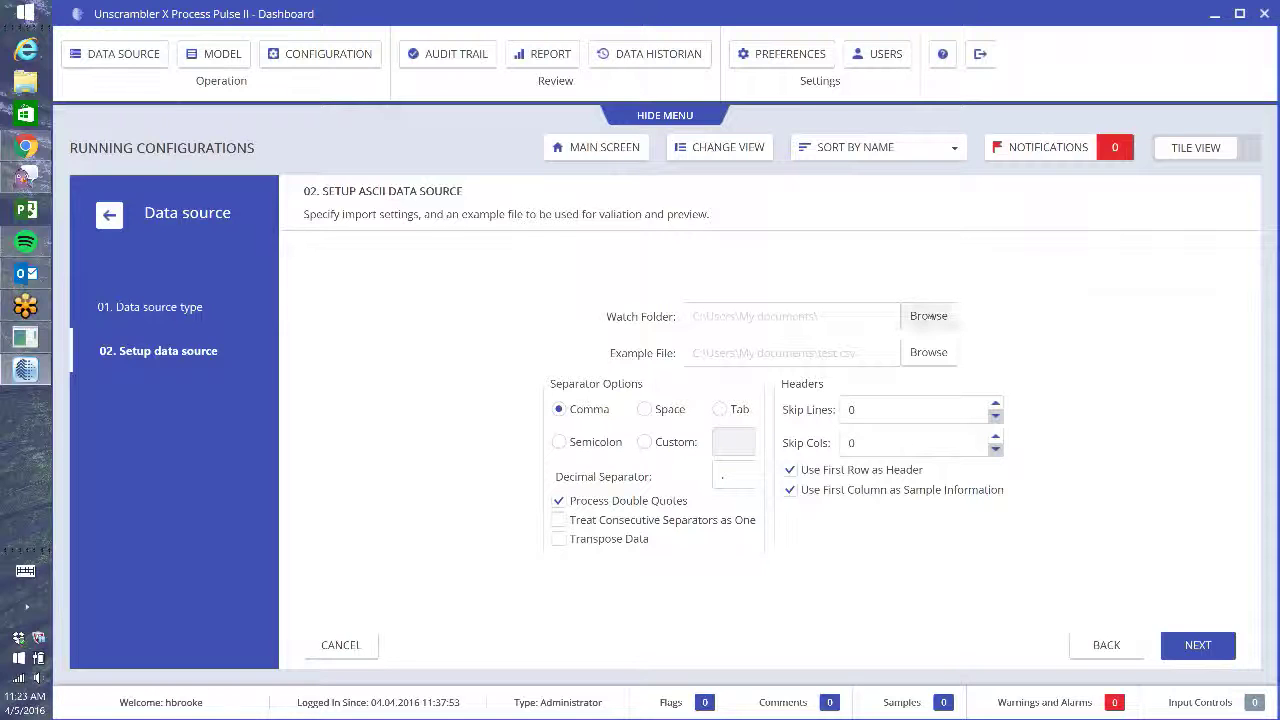
- Set the watch folder to Input_Raman inside the PPII demo data folder
{"action": "left_click", "coordinate": [929, 316]}
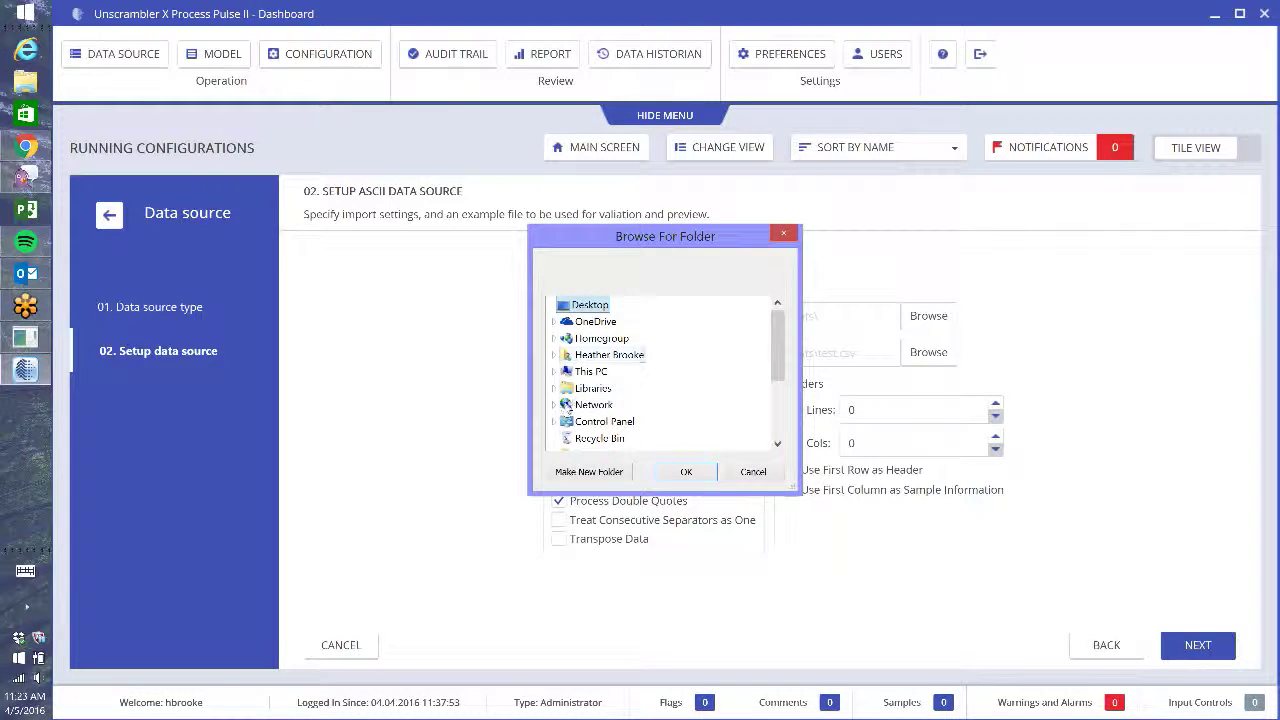
{"action": "left_click_drag", "start_coordinate": [778, 347], "coordinate": [778, 405]}
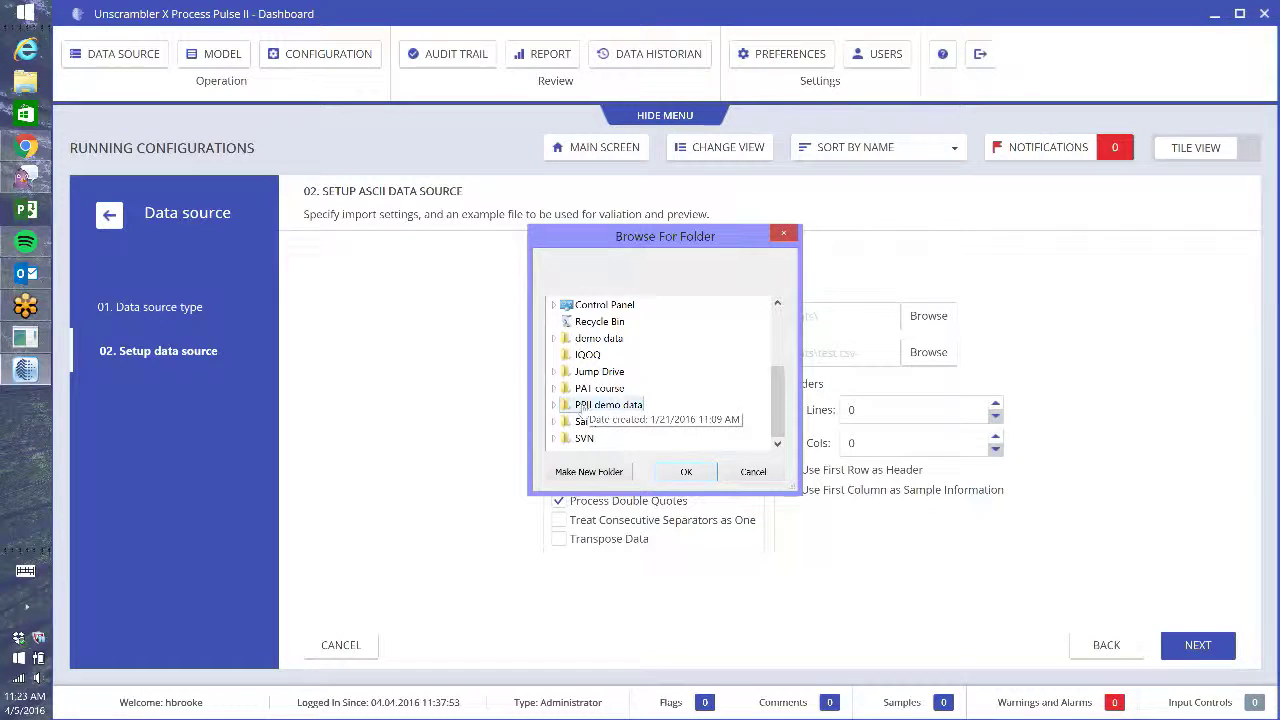
{"action": "left_click", "coordinate": [554, 405]}
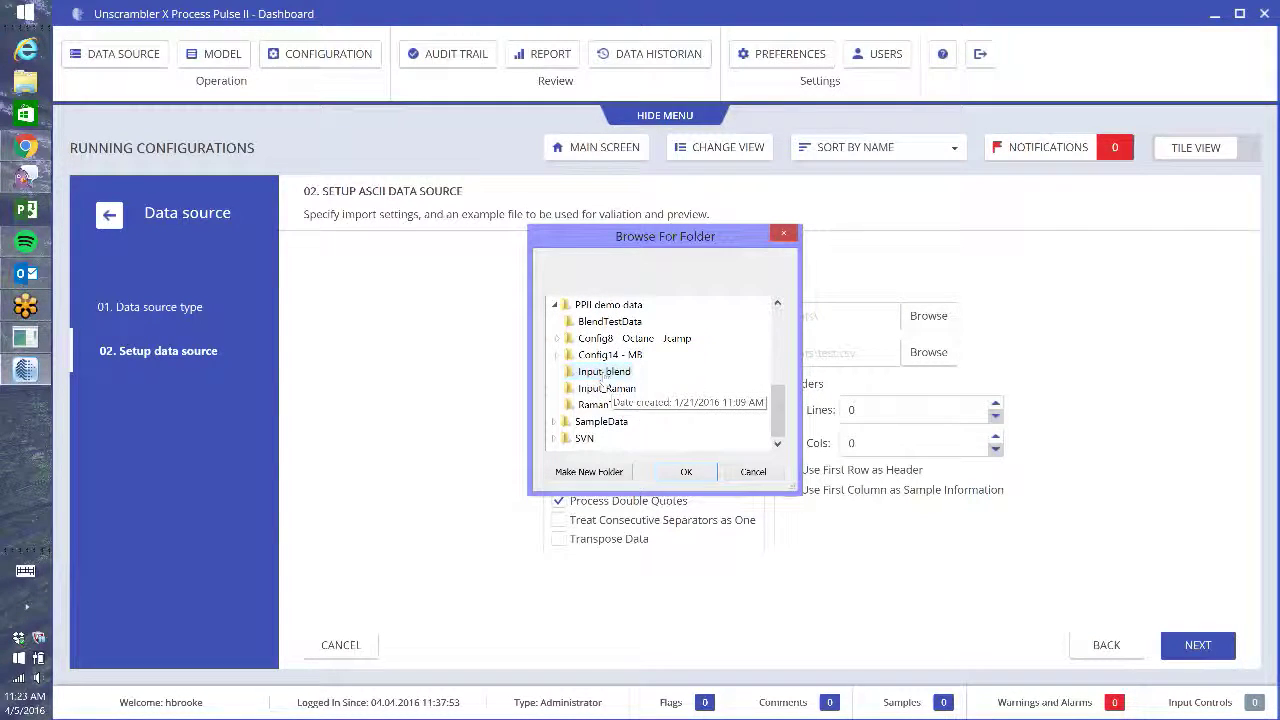
{"action": "left_click", "coordinate": [600, 388]}
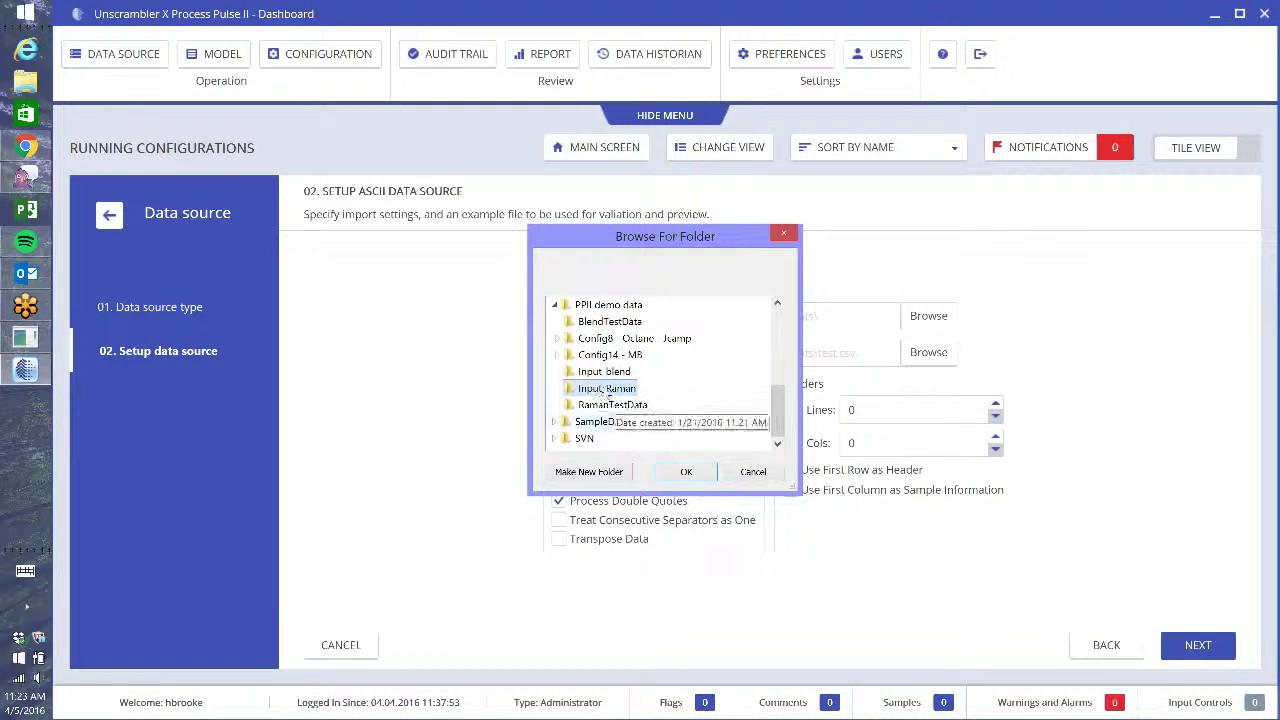
{"action": "left_click", "coordinate": [684, 472]}
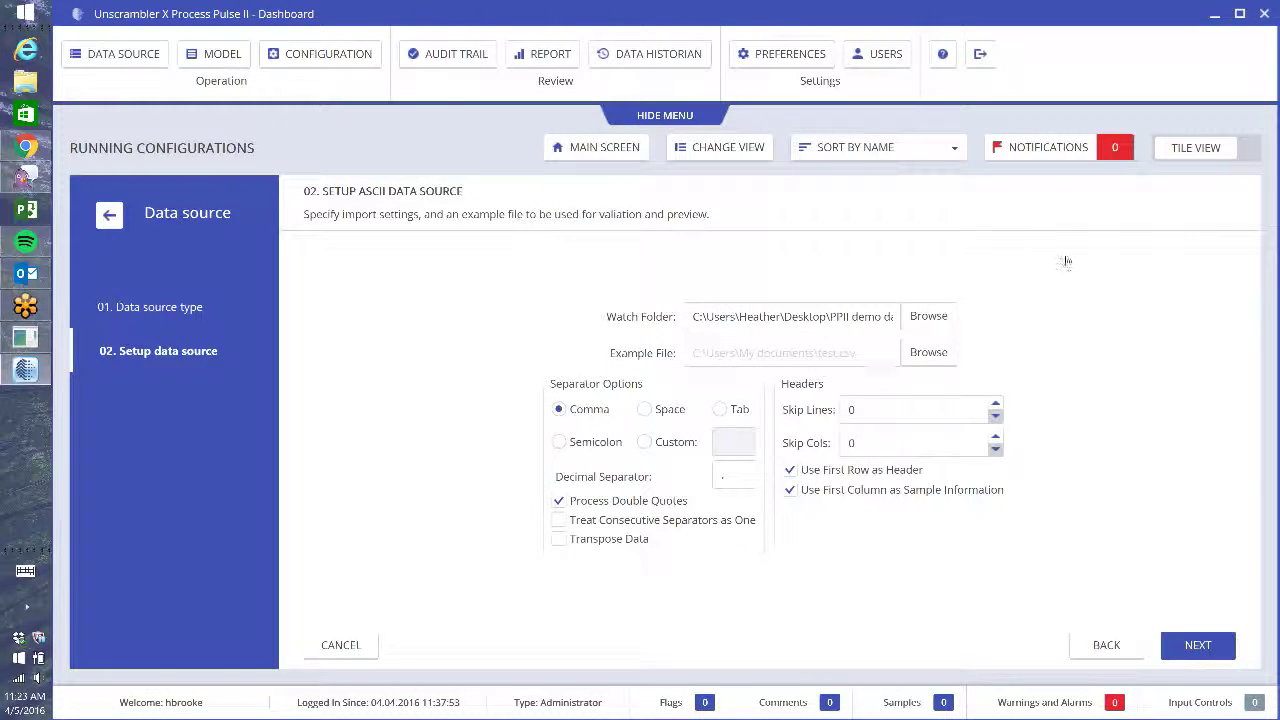
- Choose x (001) from the RamanTestData folder as the example file
{"action": "left_click", "coordinate": [945, 356]}
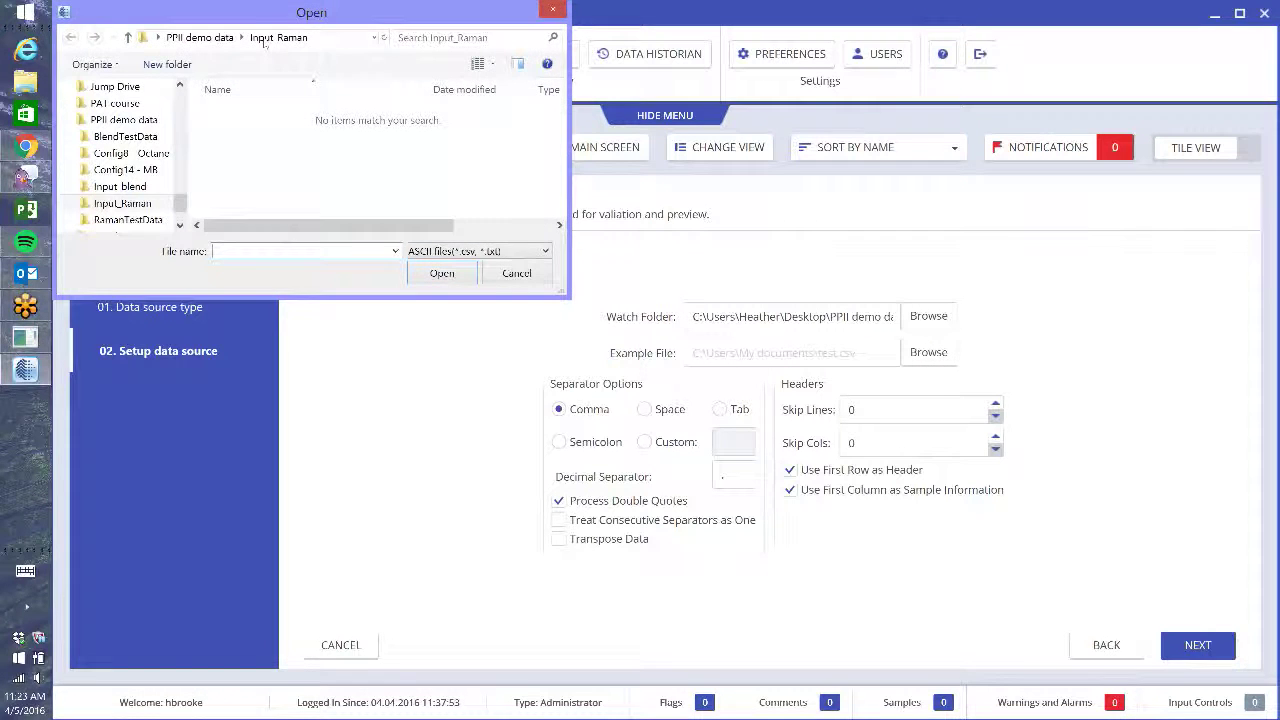
{"action": "left_click", "coordinate": [200, 38]}
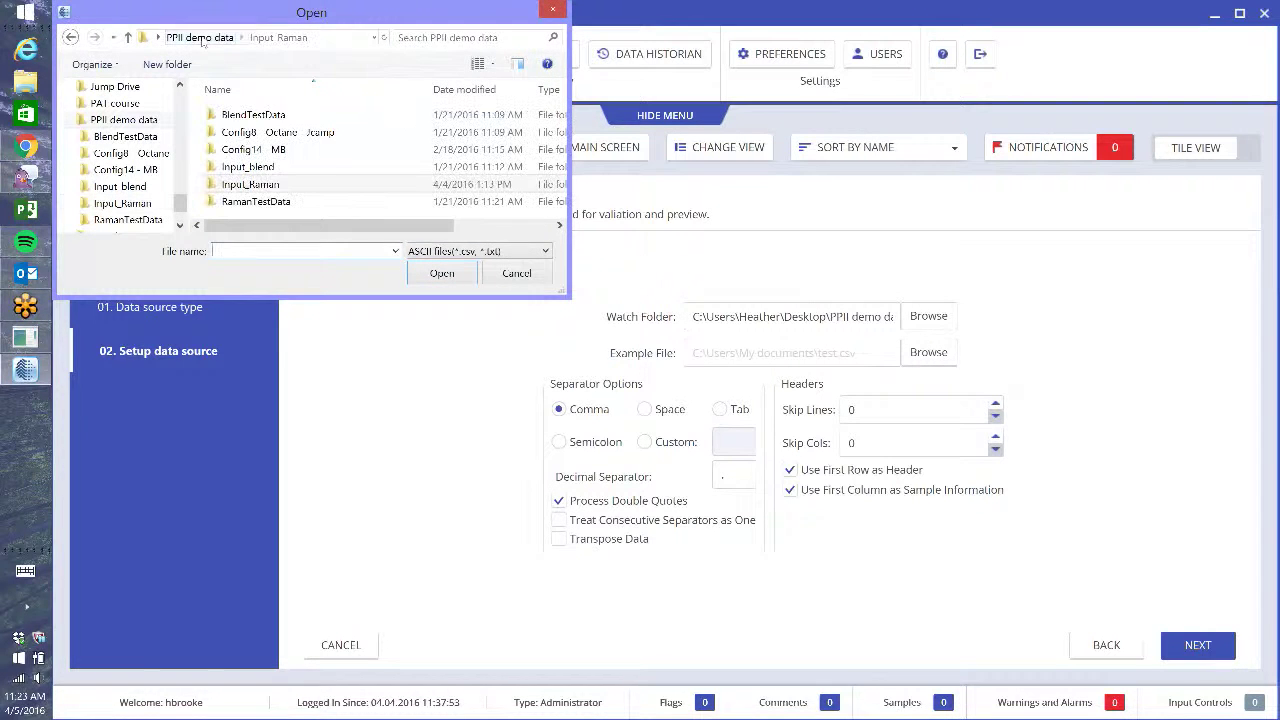
{"action": "double_click", "coordinate": [256, 202]}
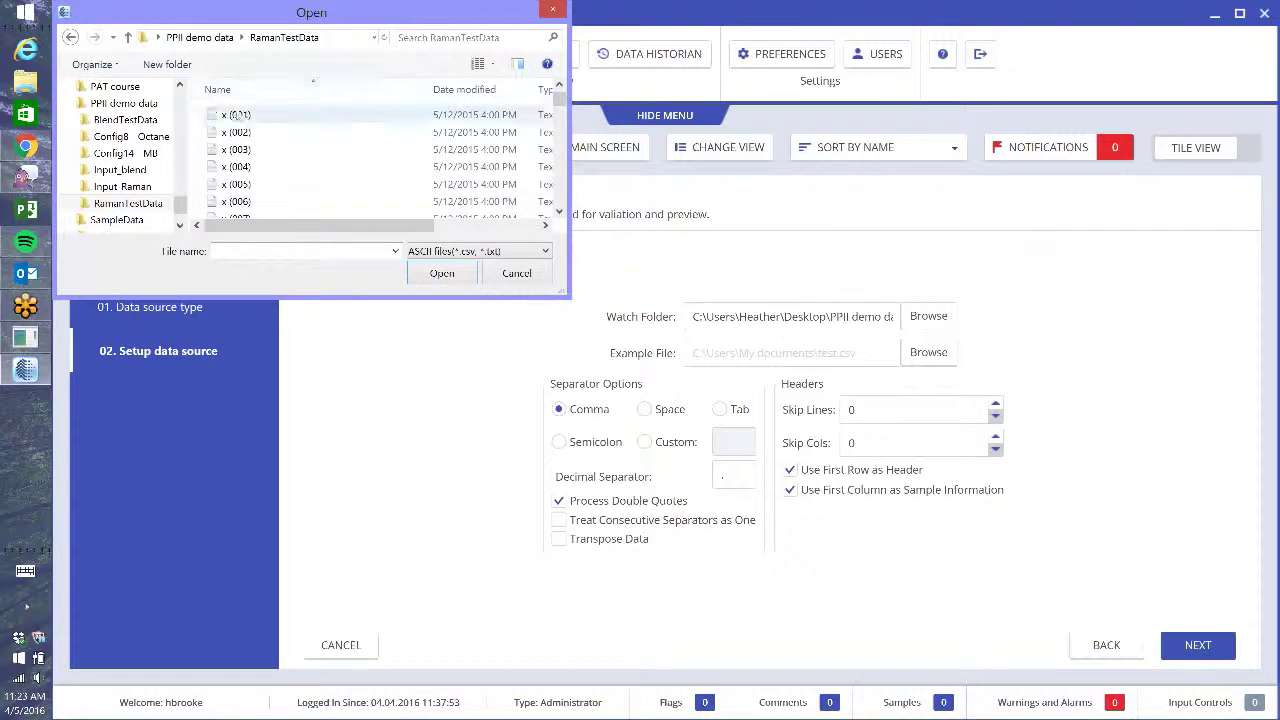
{"action": "left_click", "coordinate": [240, 118]}
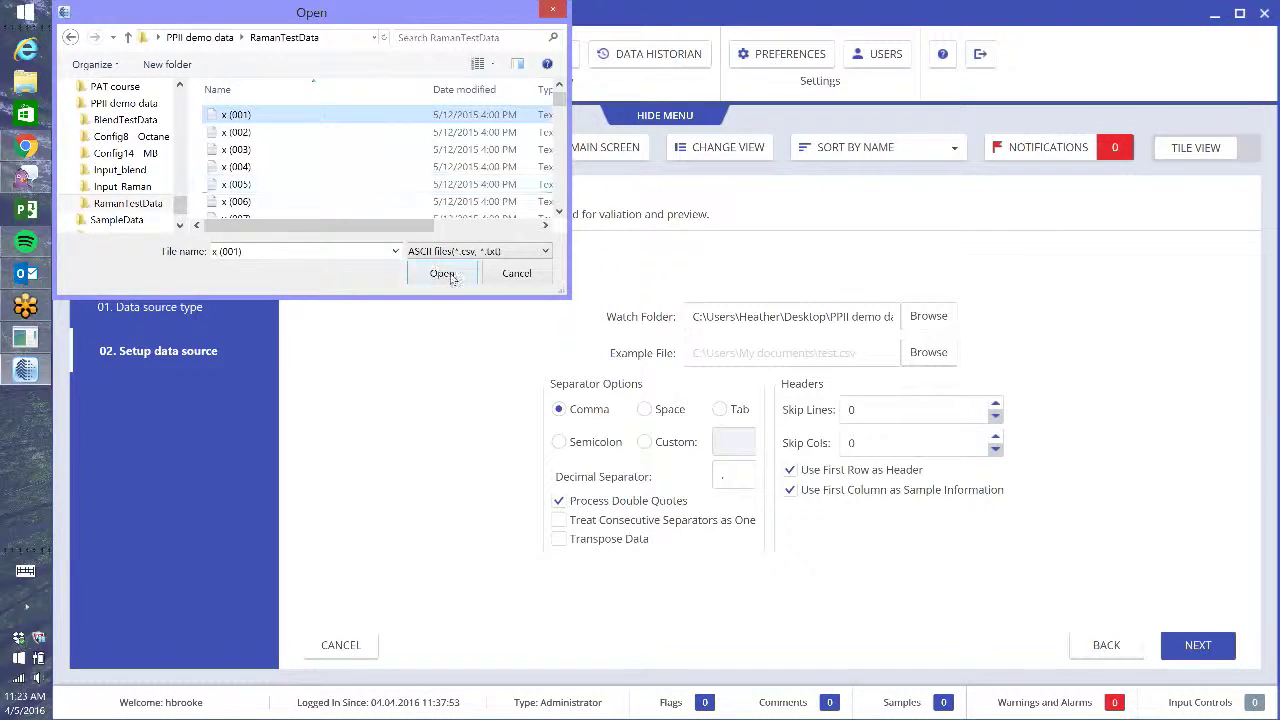
{"action": "left_click", "coordinate": [452, 278]}
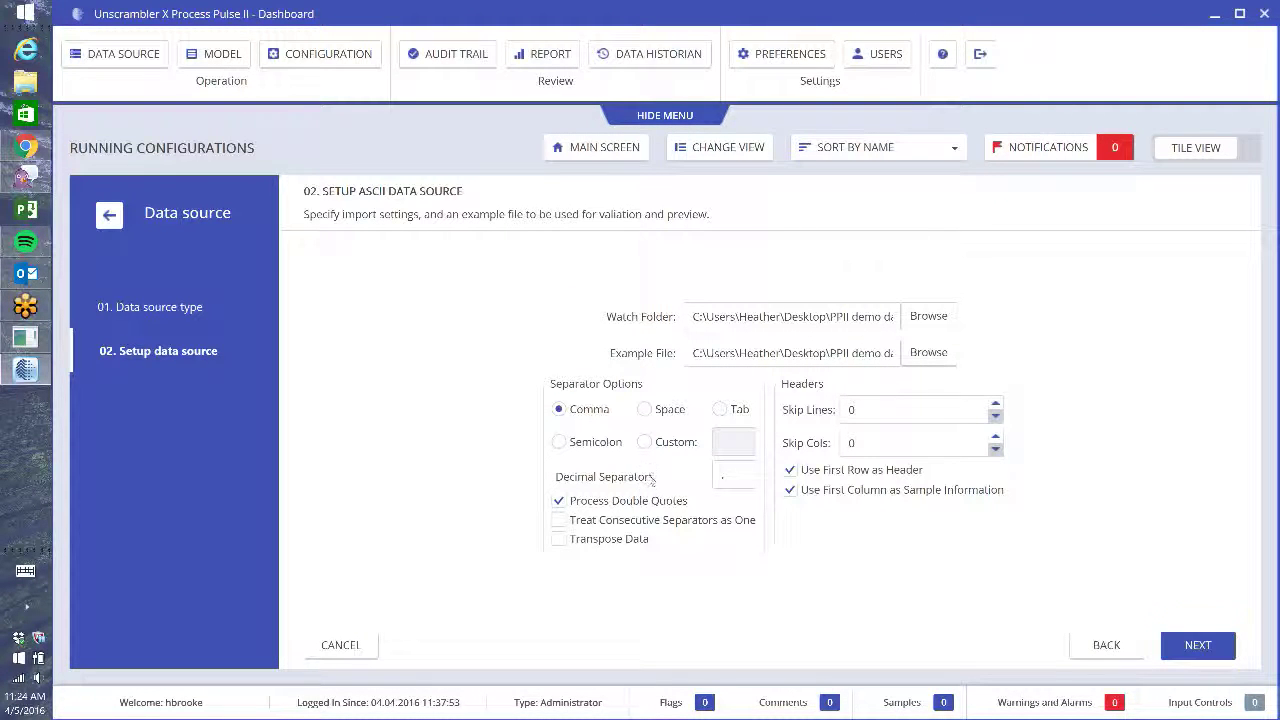
- Preview the x (001) spectrum, save the PPII demo source, and switch to MODEL
{"action": "left_click", "coordinate": [1199, 646]}
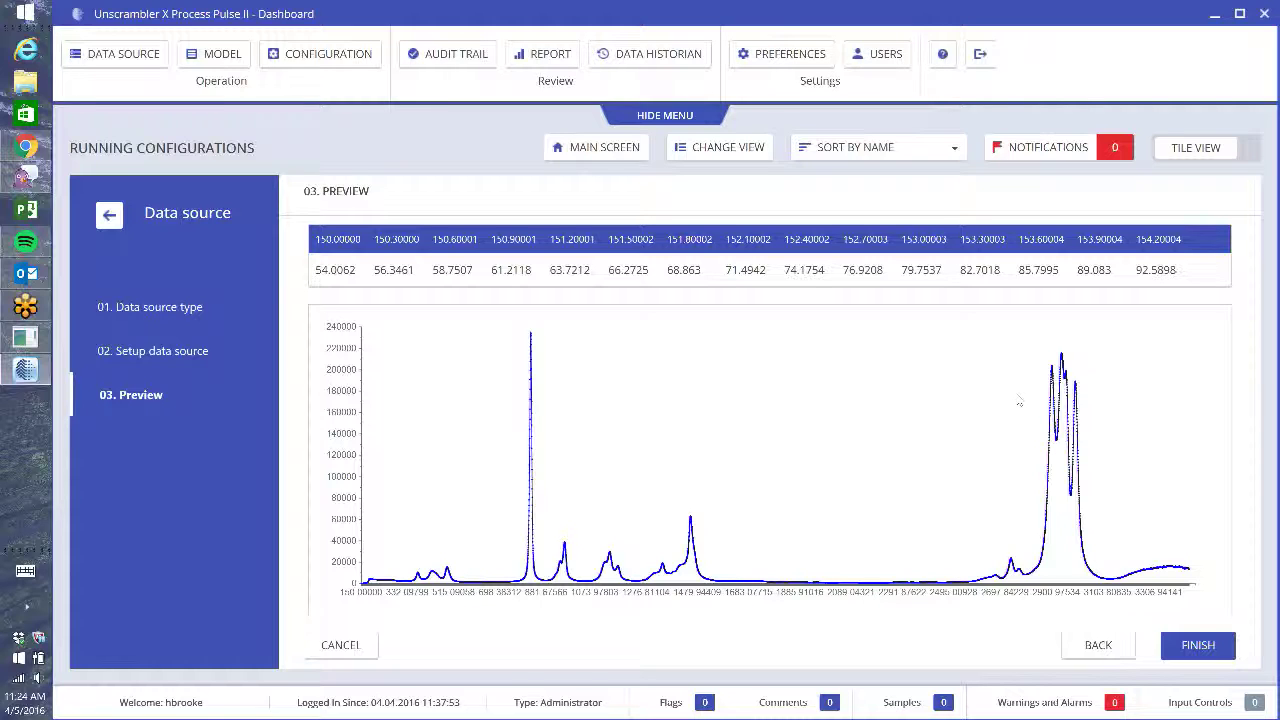
{"action": "left_click", "coordinate": [1199, 646]}
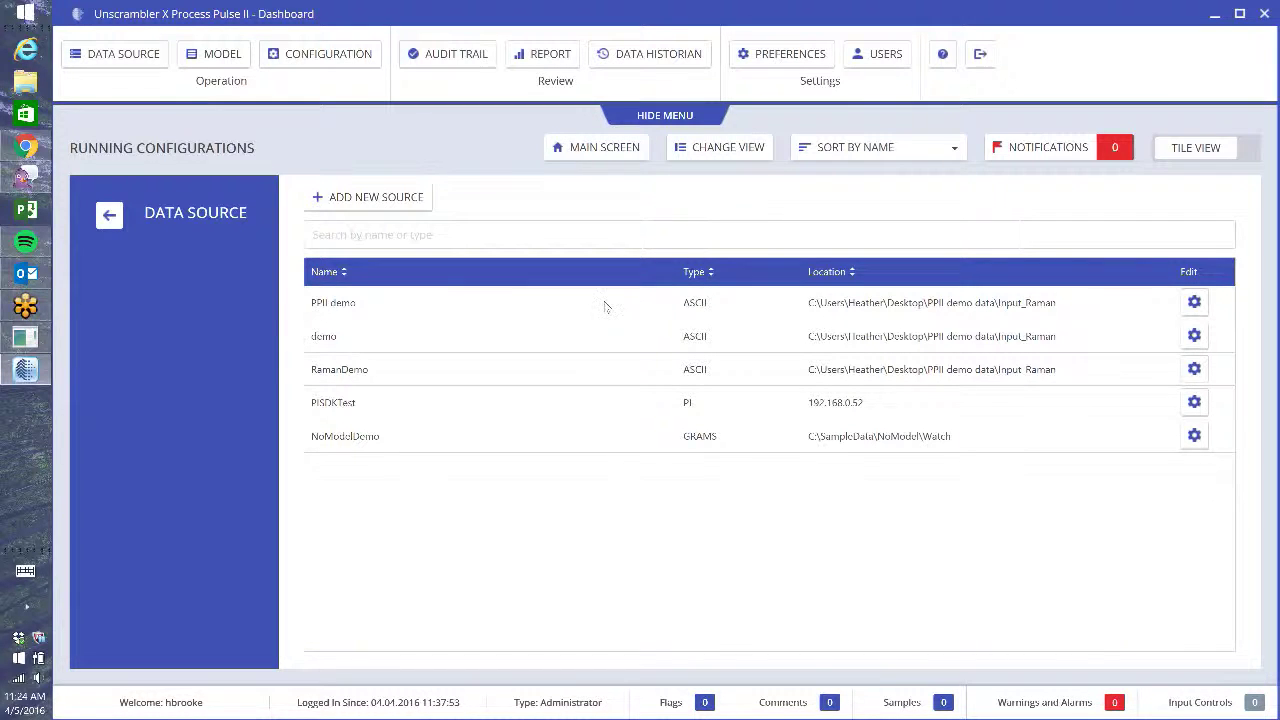
{"action": "left_click", "coordinate": [222, 55]}
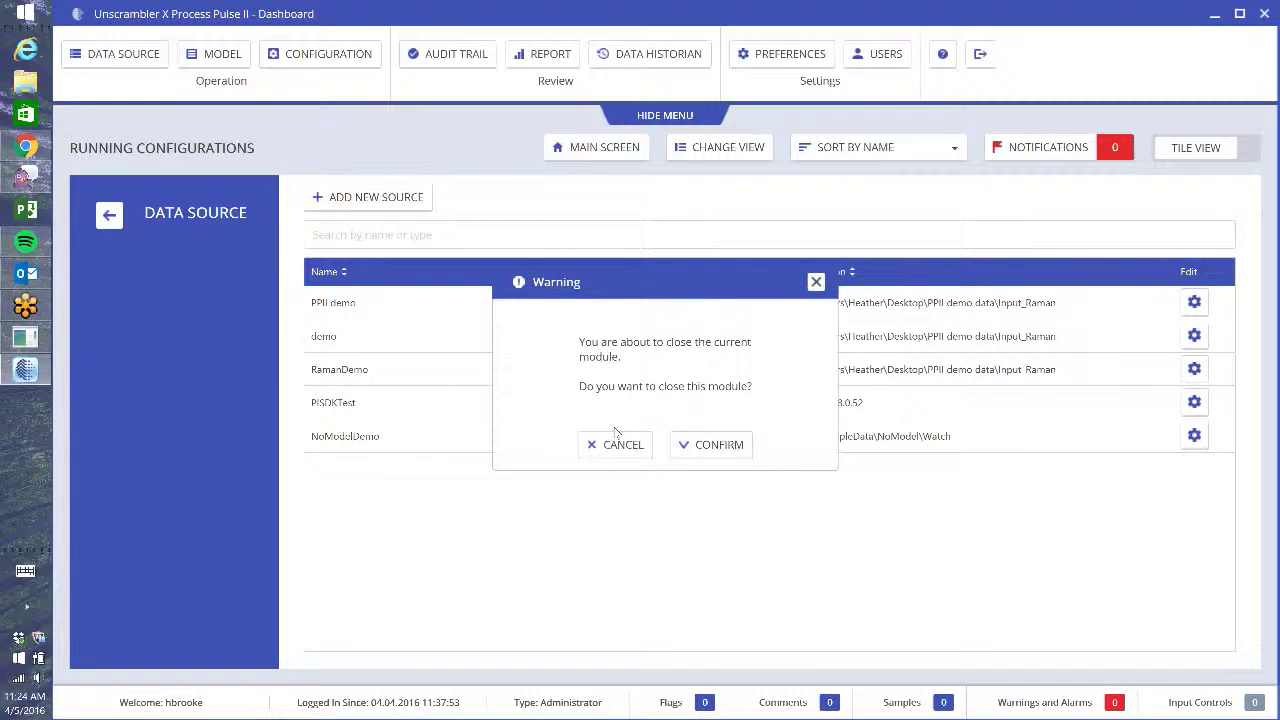
- Confirm closing the data source module and begin uploading a model from Model management
{"action": "left_click", "coordinate": [714, 446]}
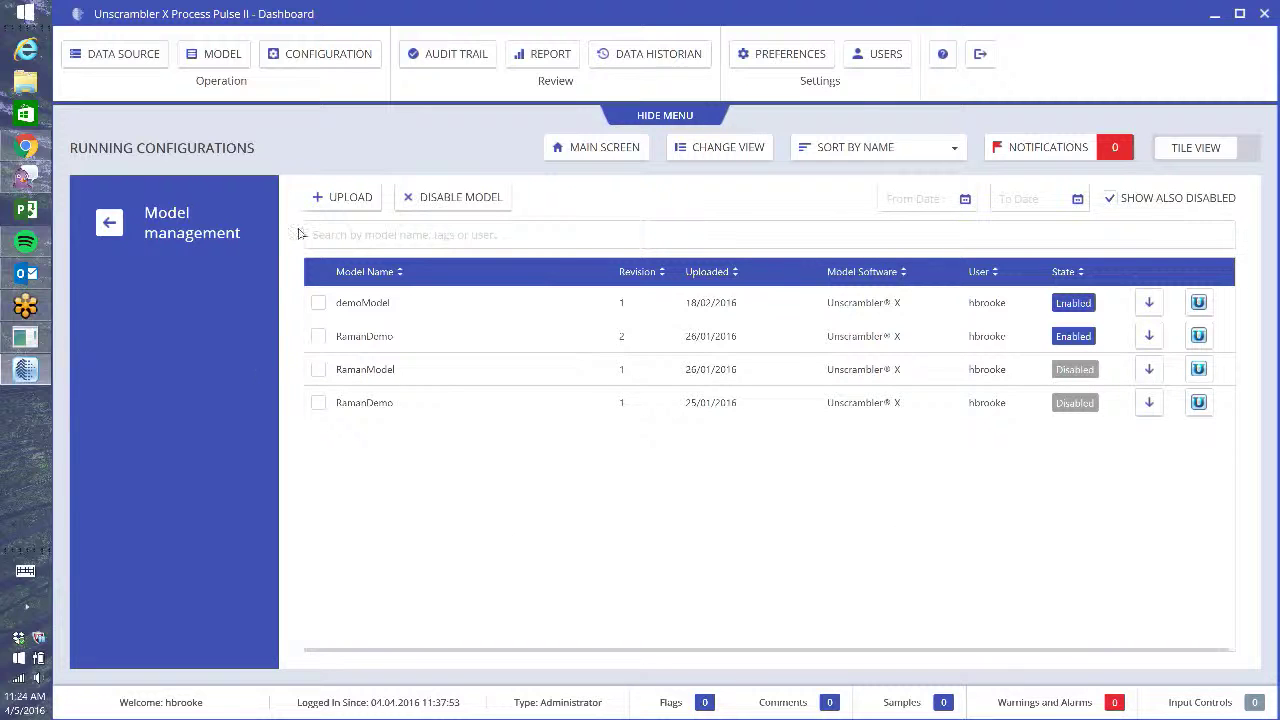
{"action": "left_click", "coordinate": [344, 200]}
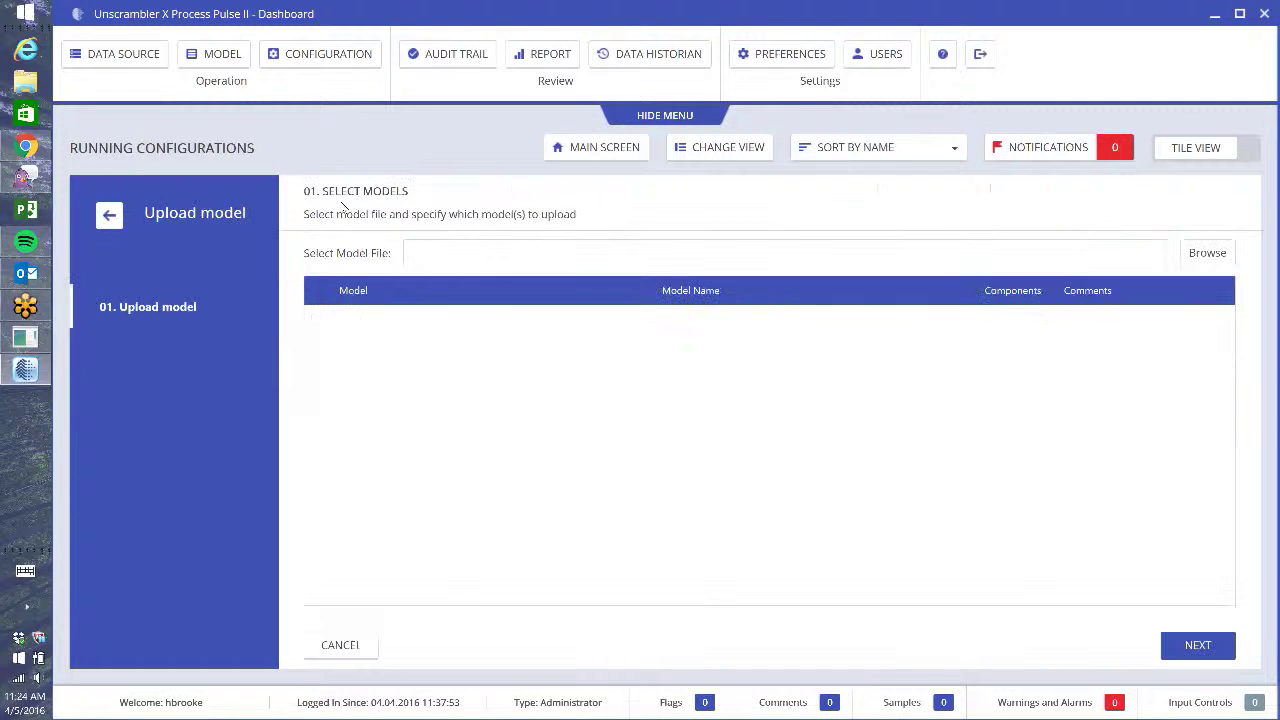
- Load the RamanModel file and include its PLS B model, named 'PPII demo'
{"action": "left_click", "coordinate": [1208, 256]}
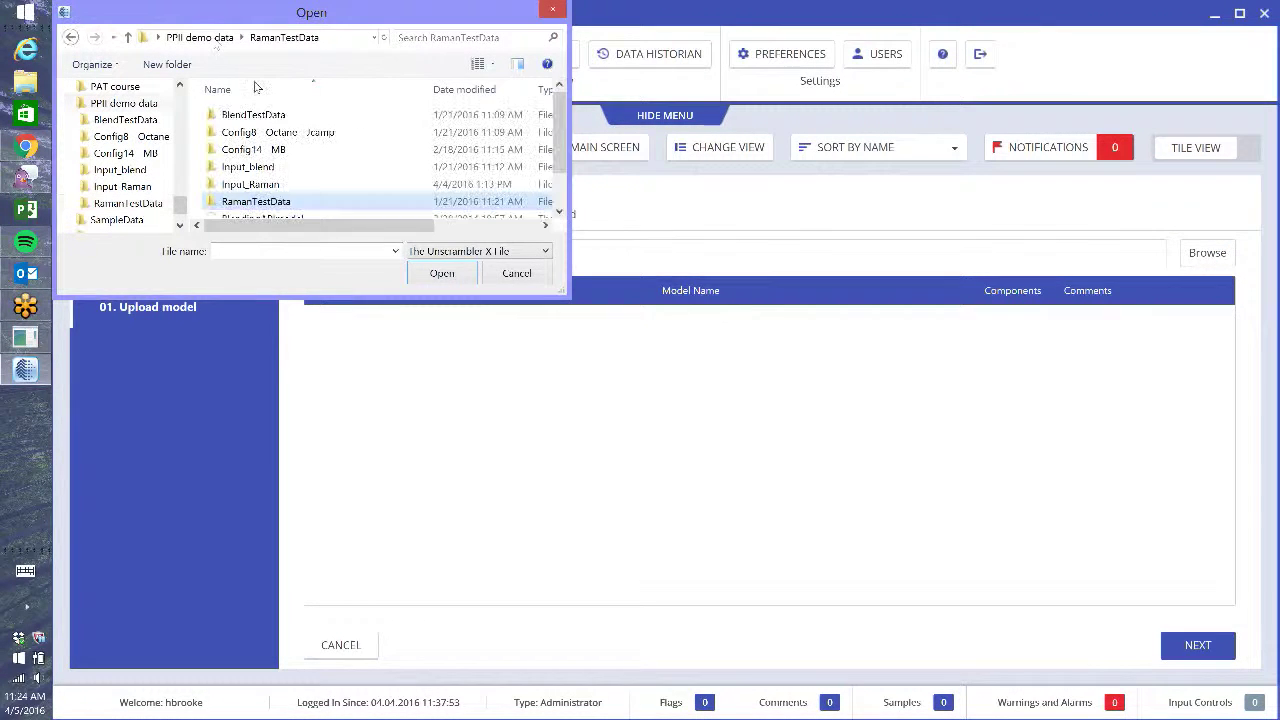
{"action": "scroll", "coordinate": [292, 200], "scroll_direction": "down", "scroll_amount": 1}
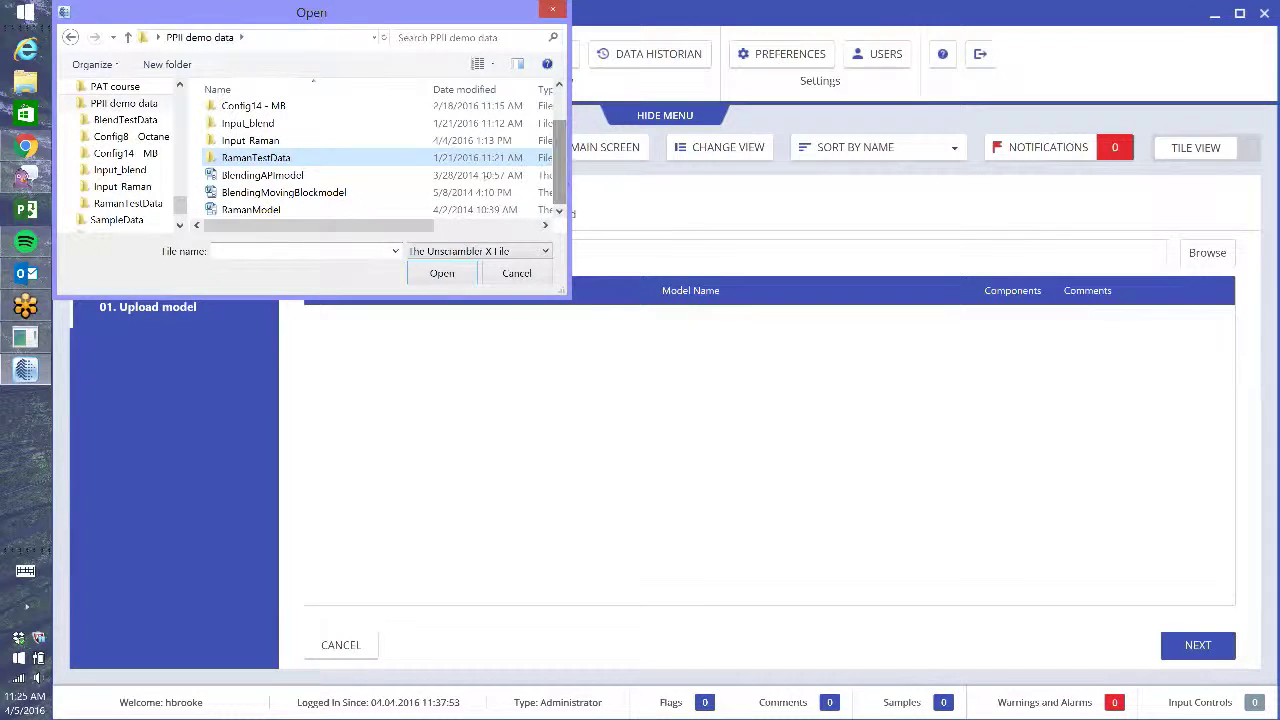
{"action": "left_click", "coordinate": [257, 210]}
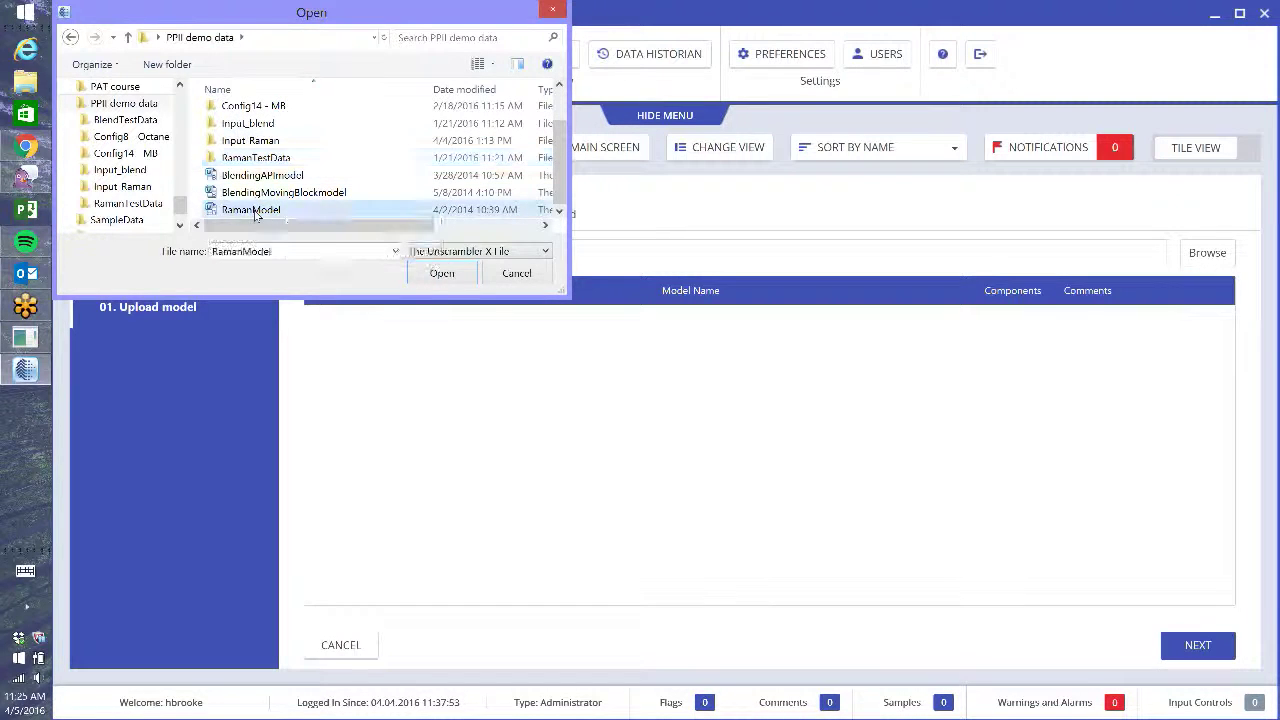
{"action": "left_click", "coordinate": [424, 272]}
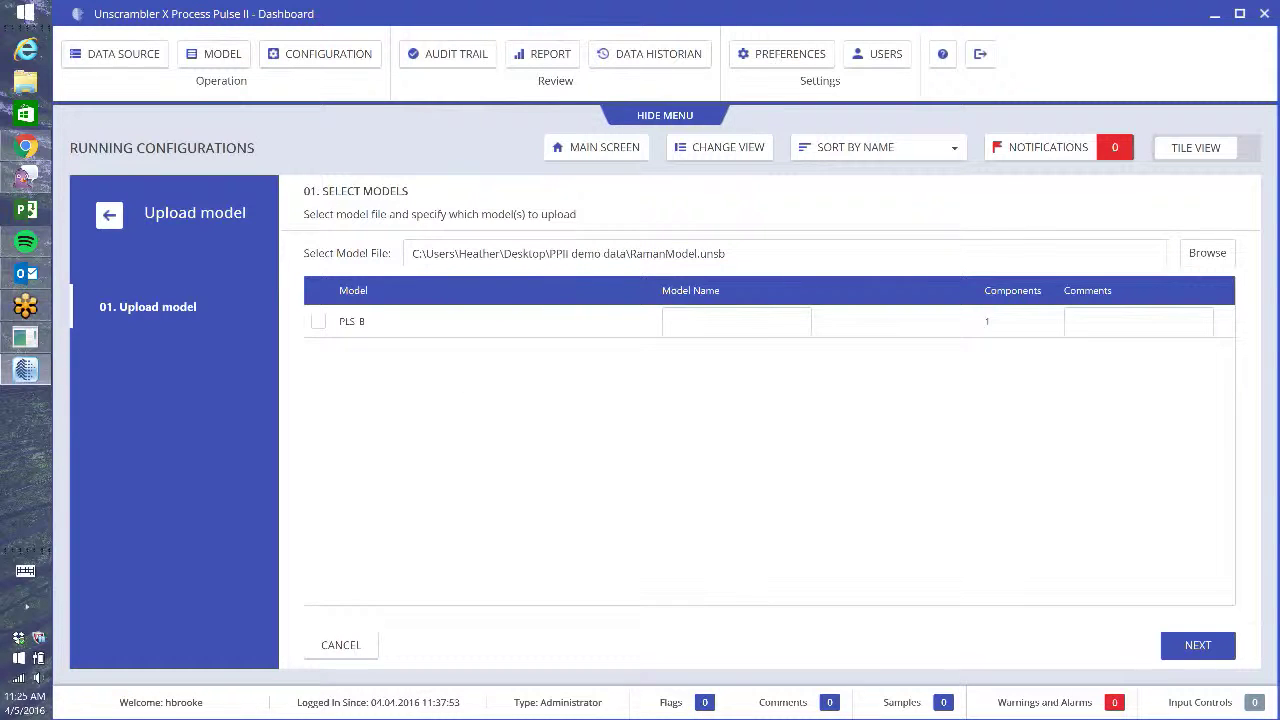
{"action": "left_click", "coordinate": [318, 322]}
{"action": "left_click", "coordinate": [720, 322]}
{"action": "type", "text": "PP"}
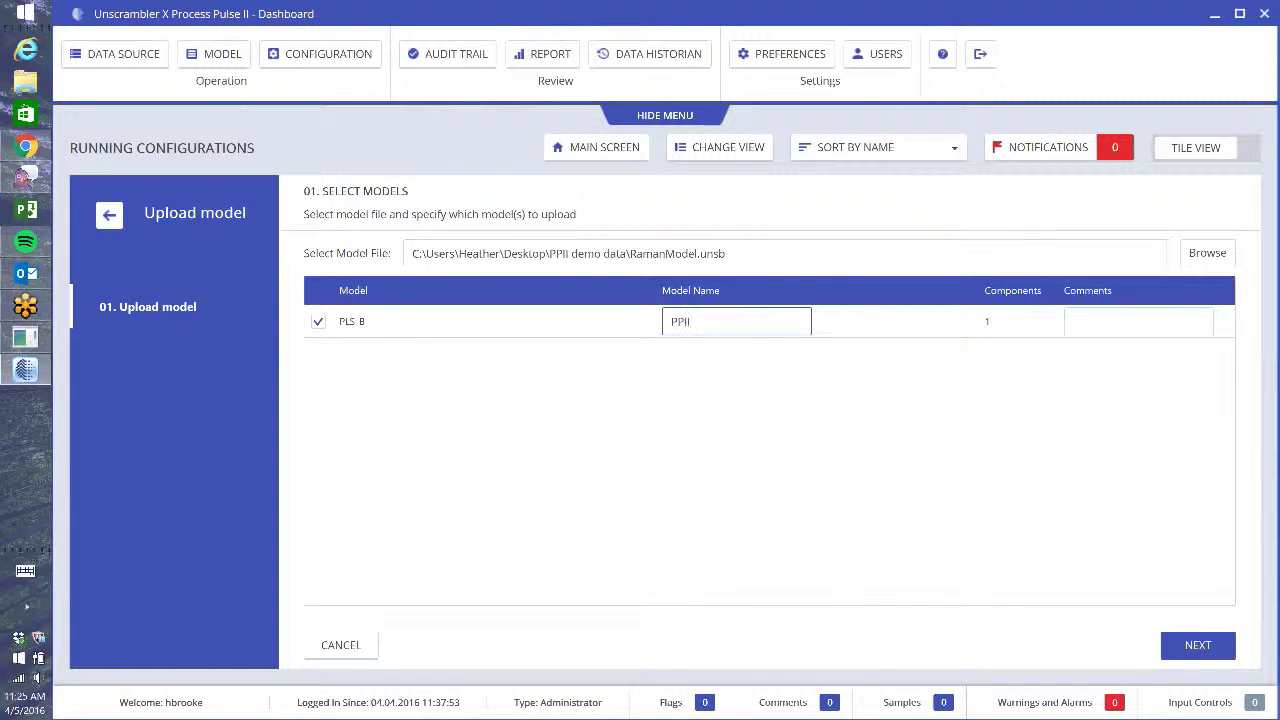
{"action": "type", "text": "II demo"}
{"action": "left_click", "coordinate": [1077, 322]}
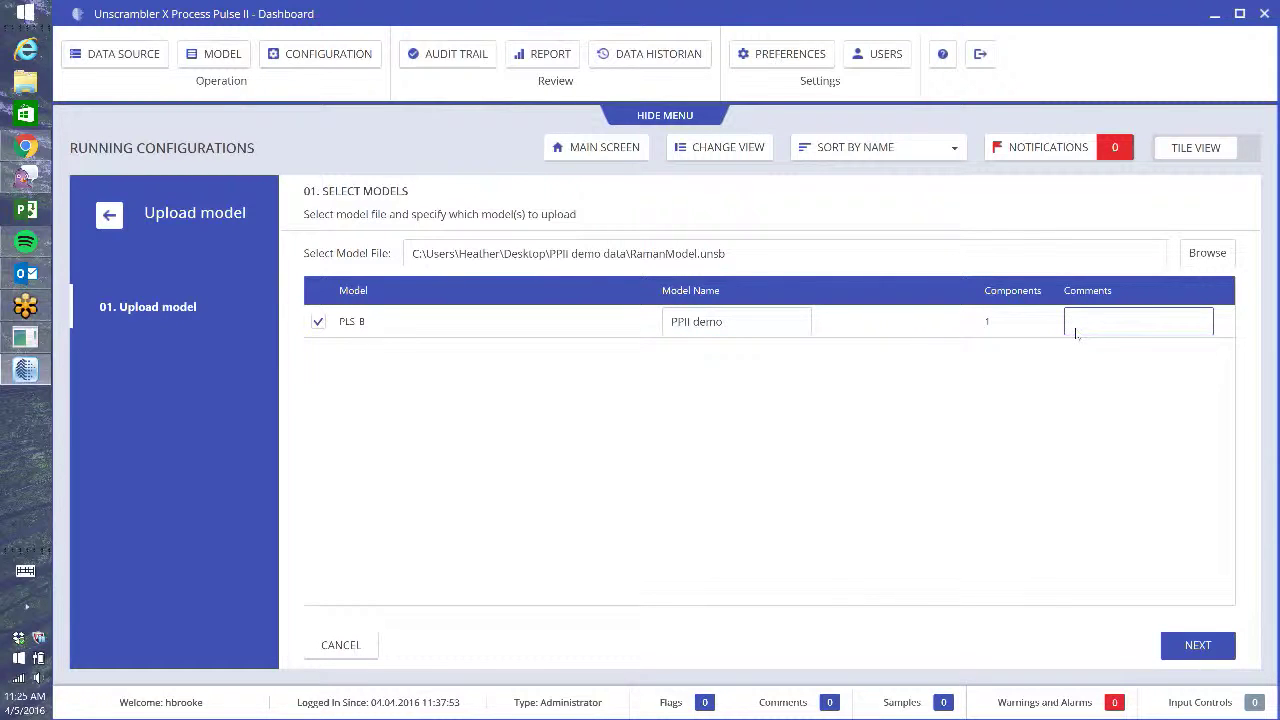
- Accept the default identifiers and permissions and finish the PPII demo upload
{"action": "left_click", "coordinate": [1198, 647]}
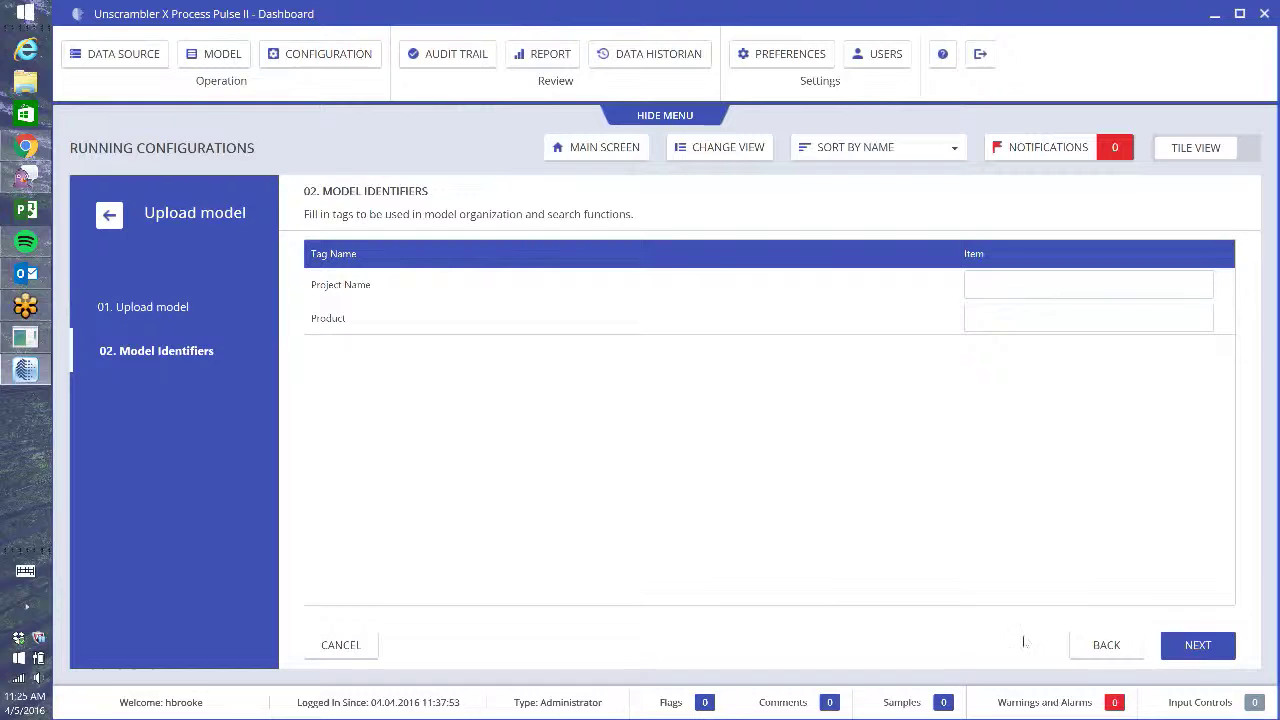
{"action": "left_click", "coordinate": [1192, 656]}
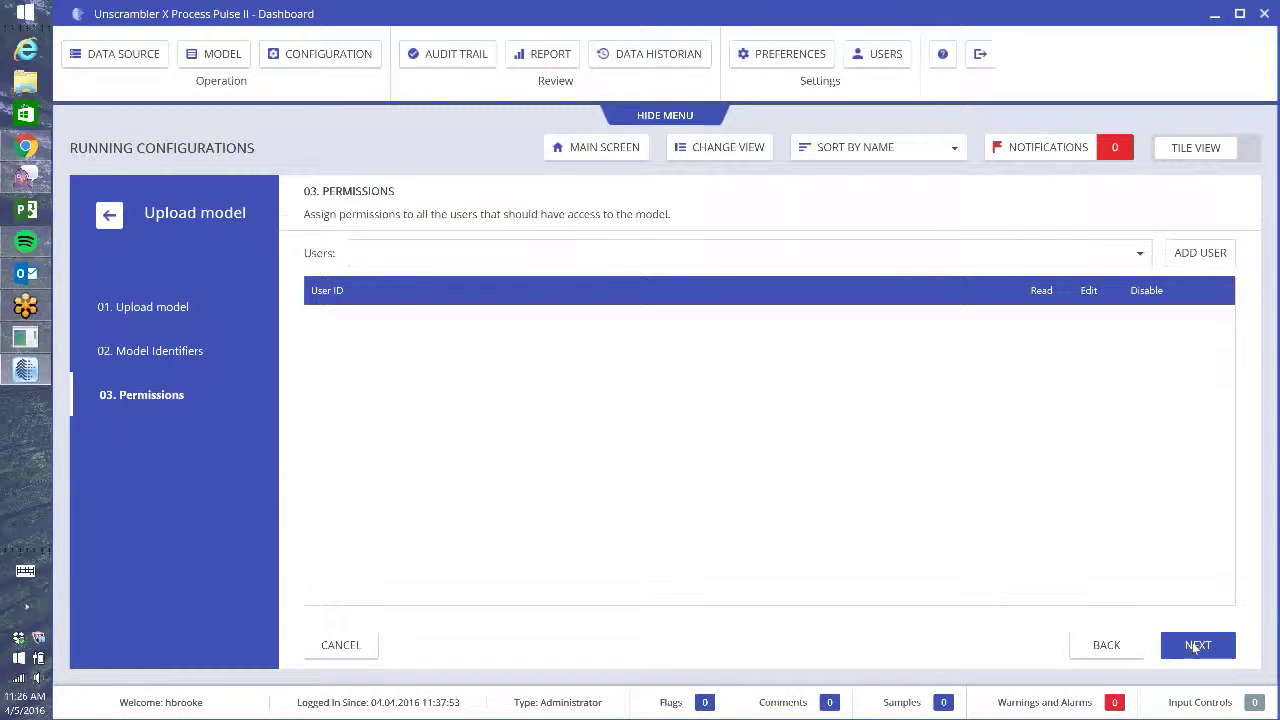
{"action": "left_click", "coordinate": [1195, 647]}
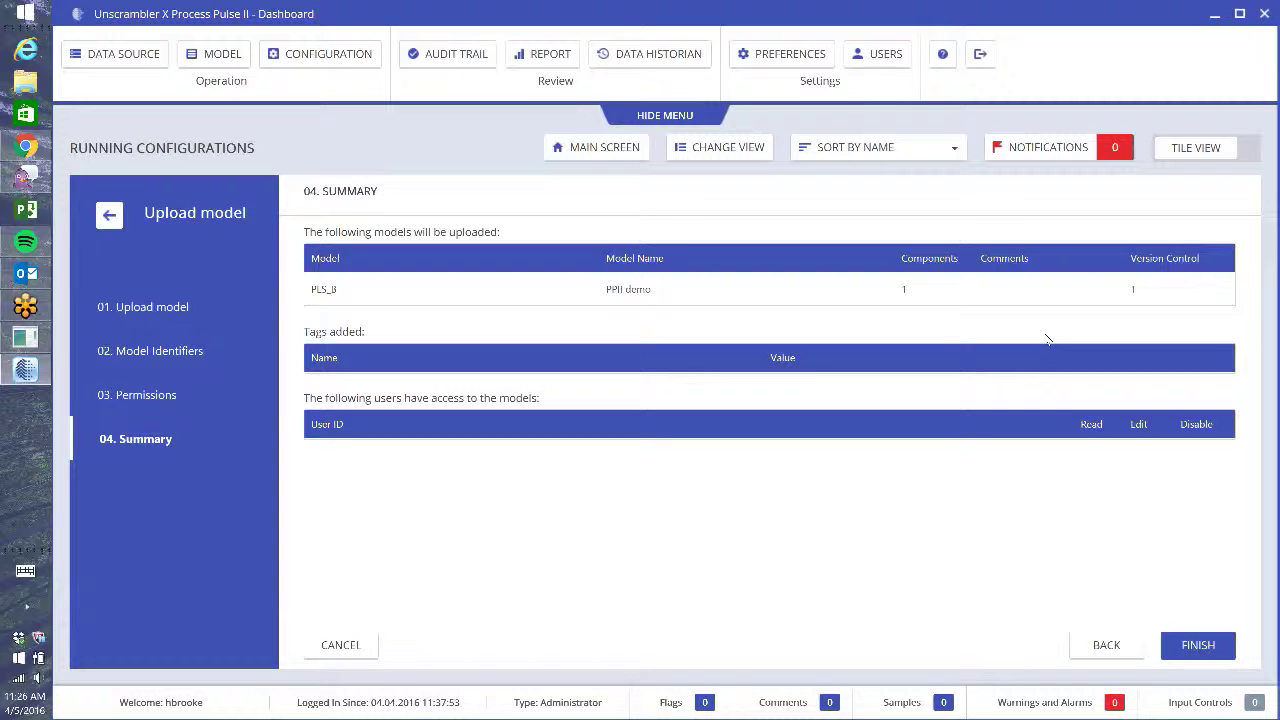
{"action": "left_click", "coordinate": [1207, 650]}
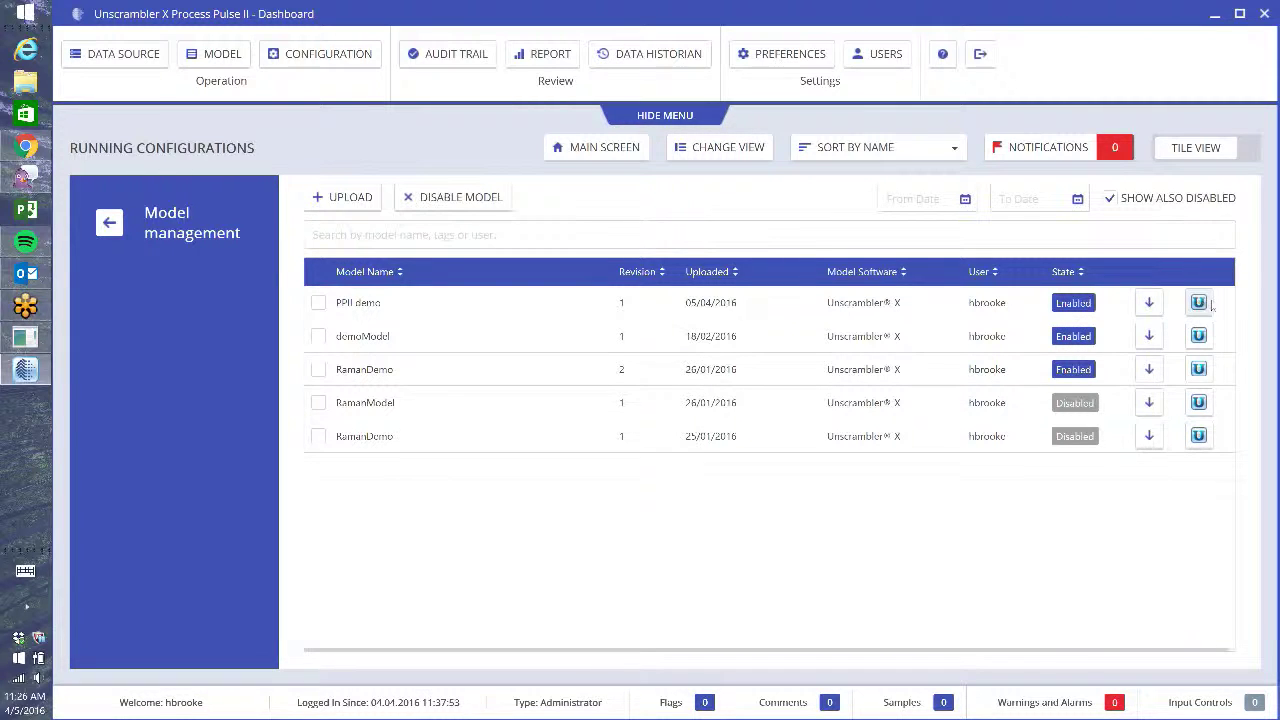
- Launch the PPII demo model in The Unscrambler X and confirm the sign-in
{"action": "left_click", "coordinate": [1203, 308]}
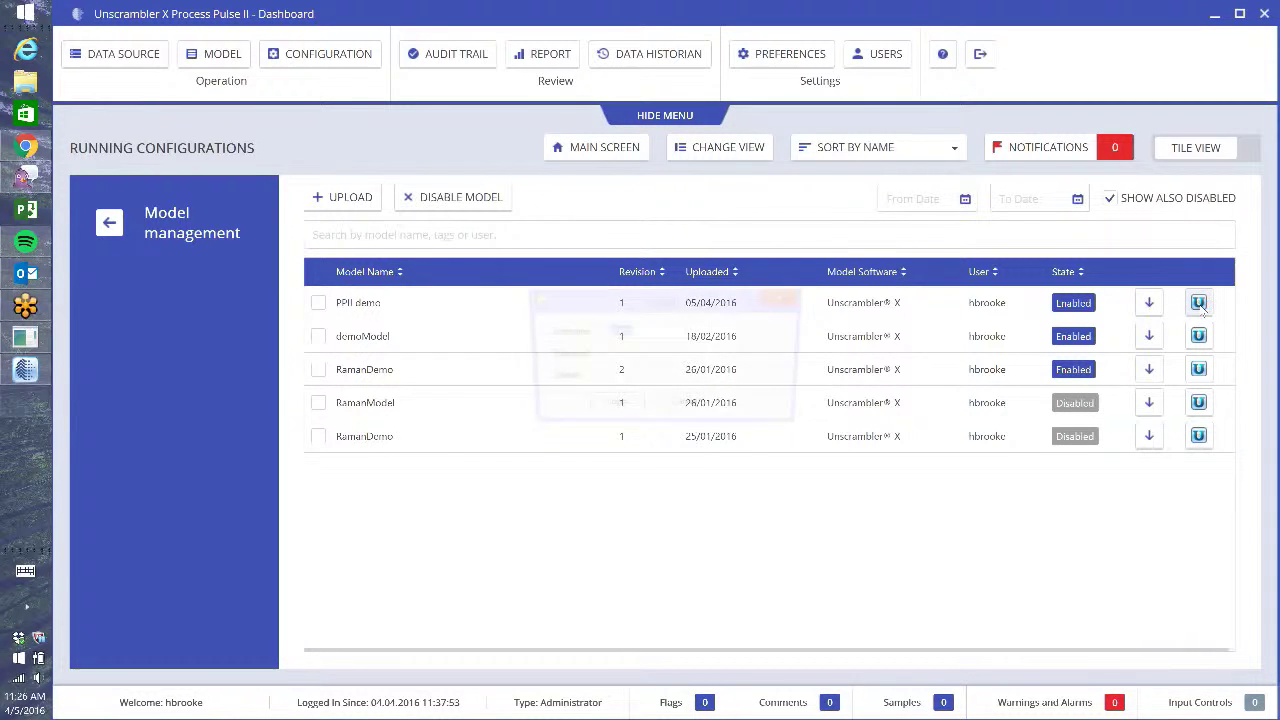
{"action": "left_click", "coordinate": [611, 408]}
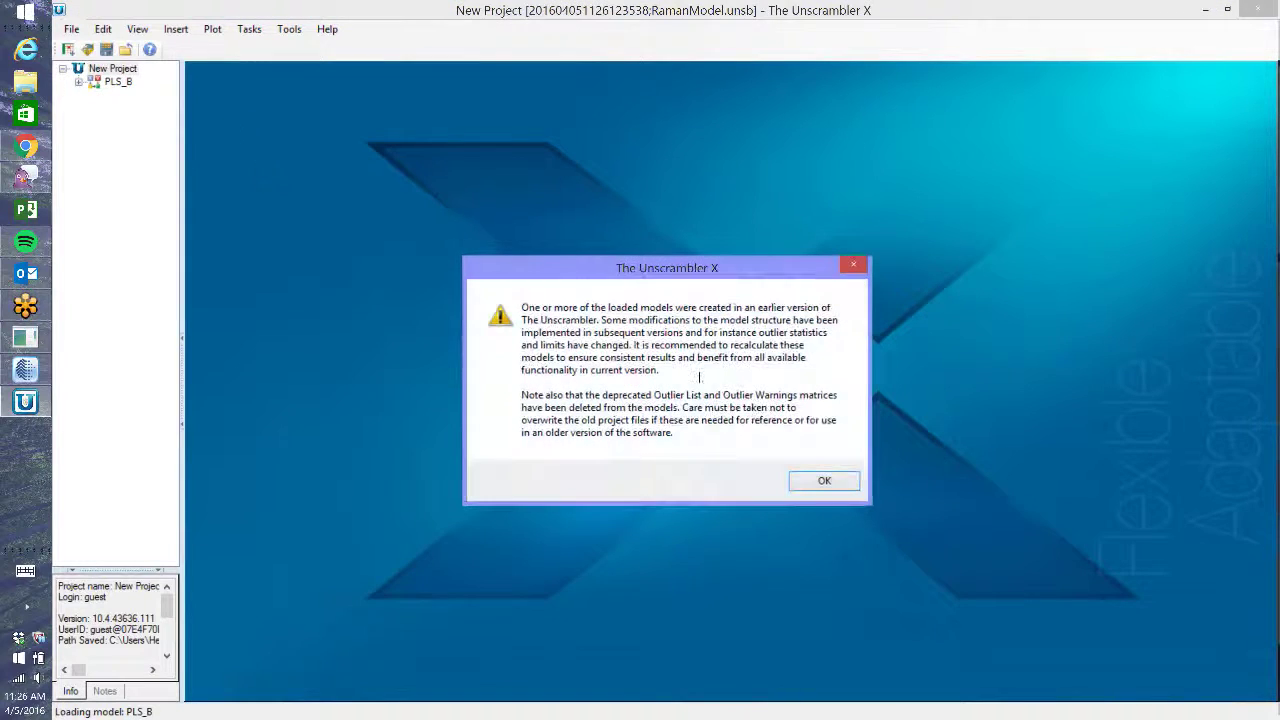
- Dismiss both notices, view PLS_B plots, spectra and Conc tables, then close without saving
{"action": "left_click", "coordinate": [834, 484]}
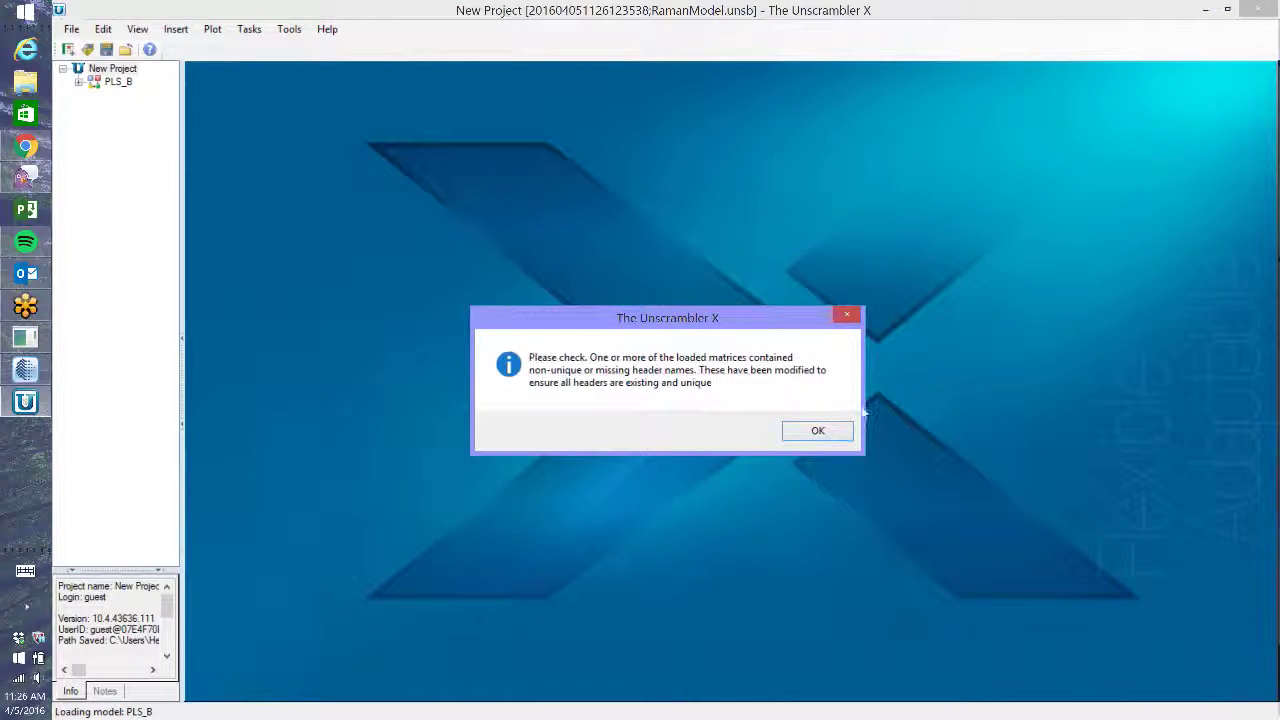
{"action": "left_click", "coordinate": [818, 432]}
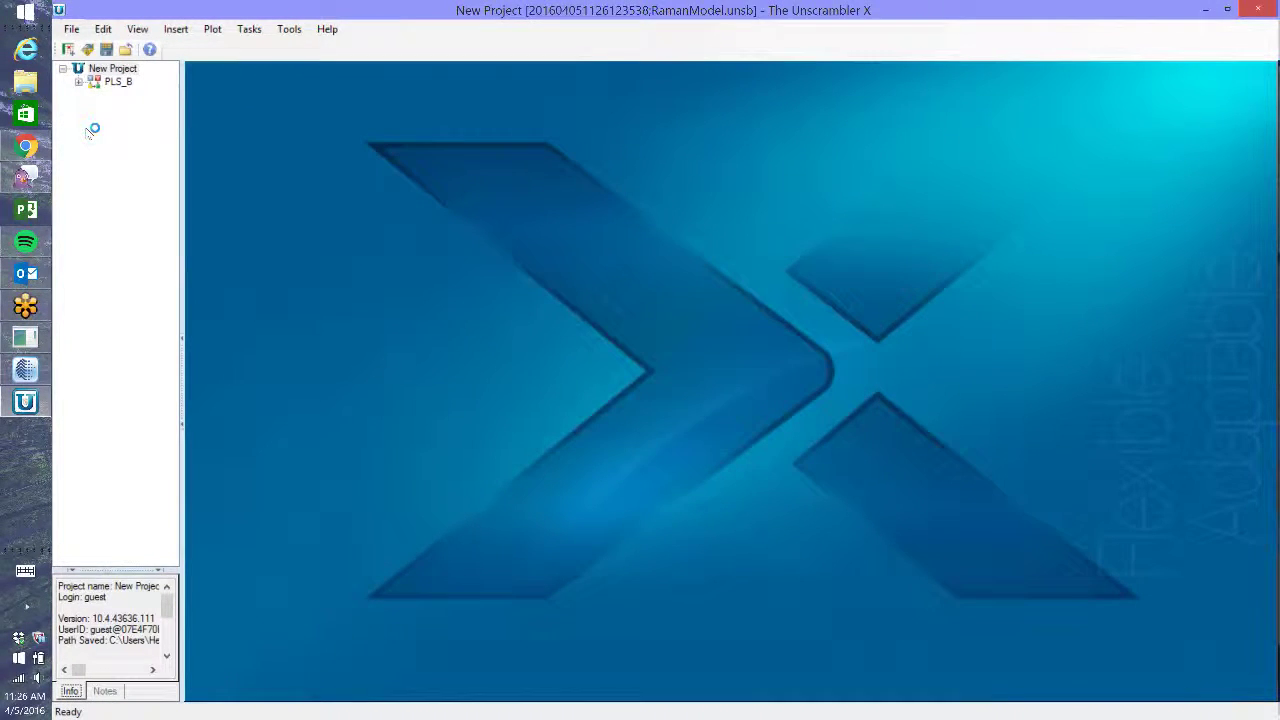
{"action": "double_click", "coordinate": [82, 84]}
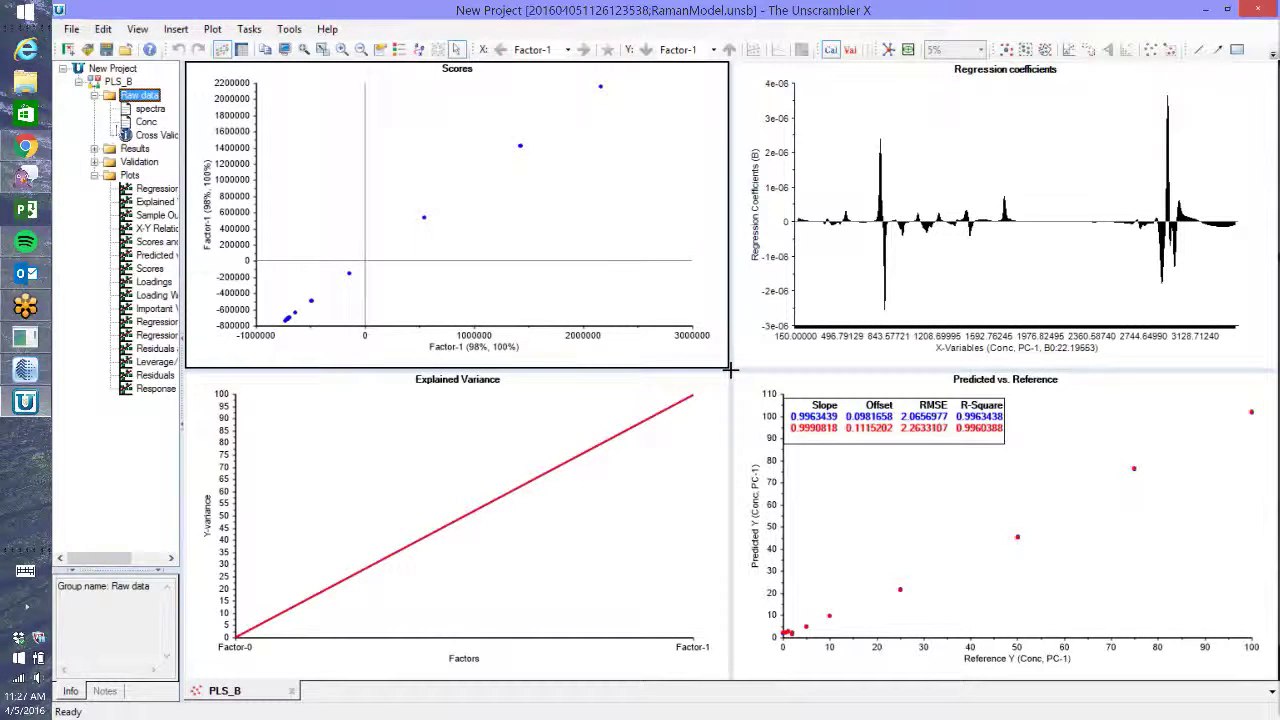
{"action": "left_click", "coordinate": [150, 108]}
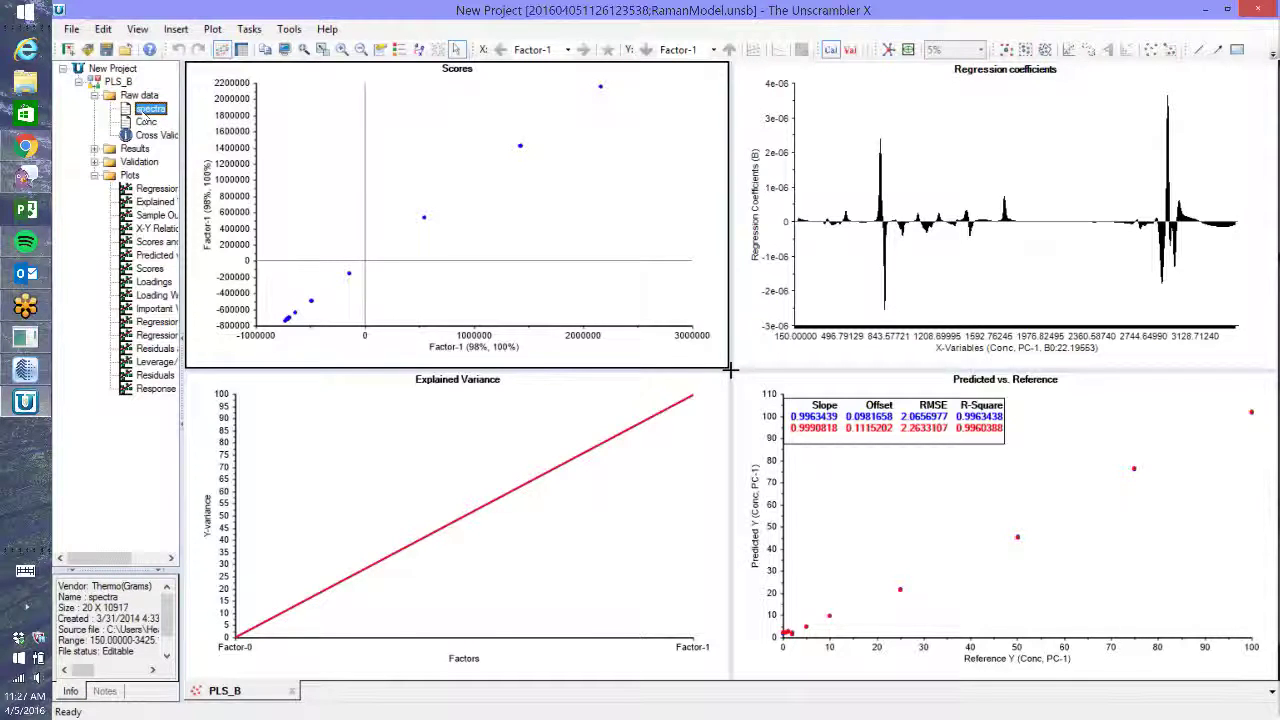
{"action": "double_click", "coordinate": [150, 108]}
{"action": "double_click", "coordinate": [147, 122]}
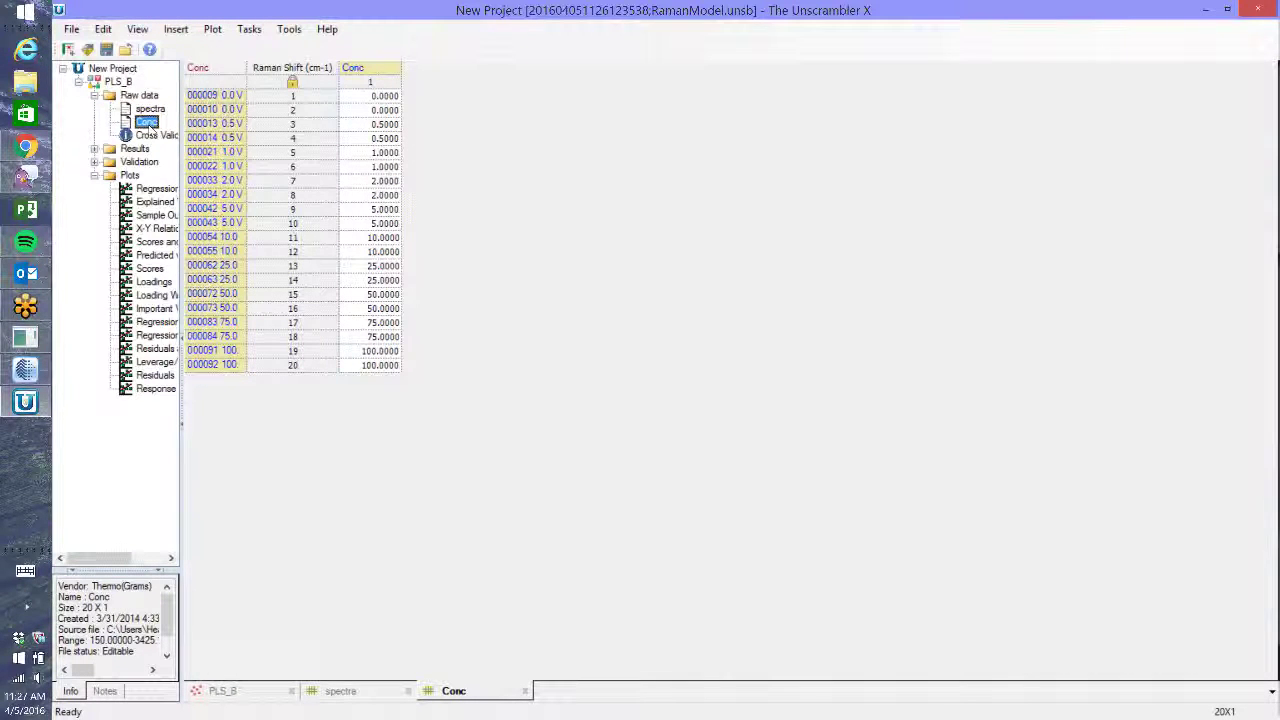
{"action": "left_click", "coordinate": [1258, 9]}
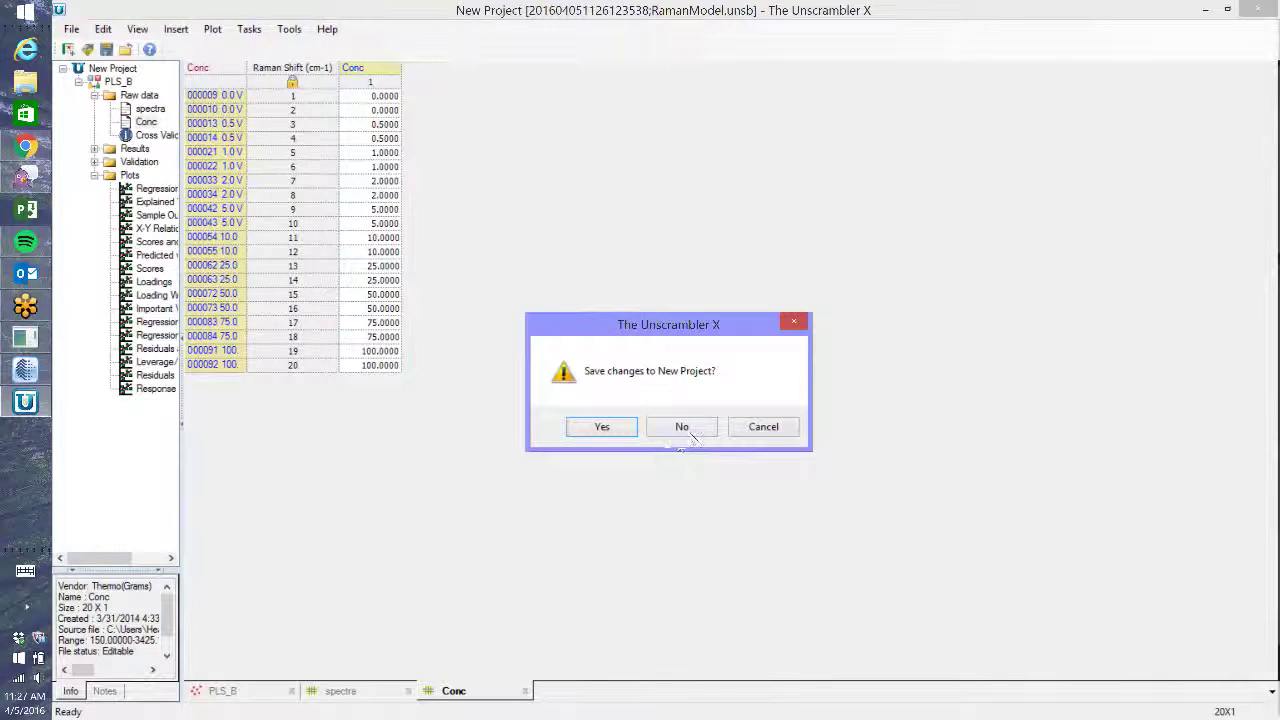
{"action": "left_click", "coordinate": [681, 427]}
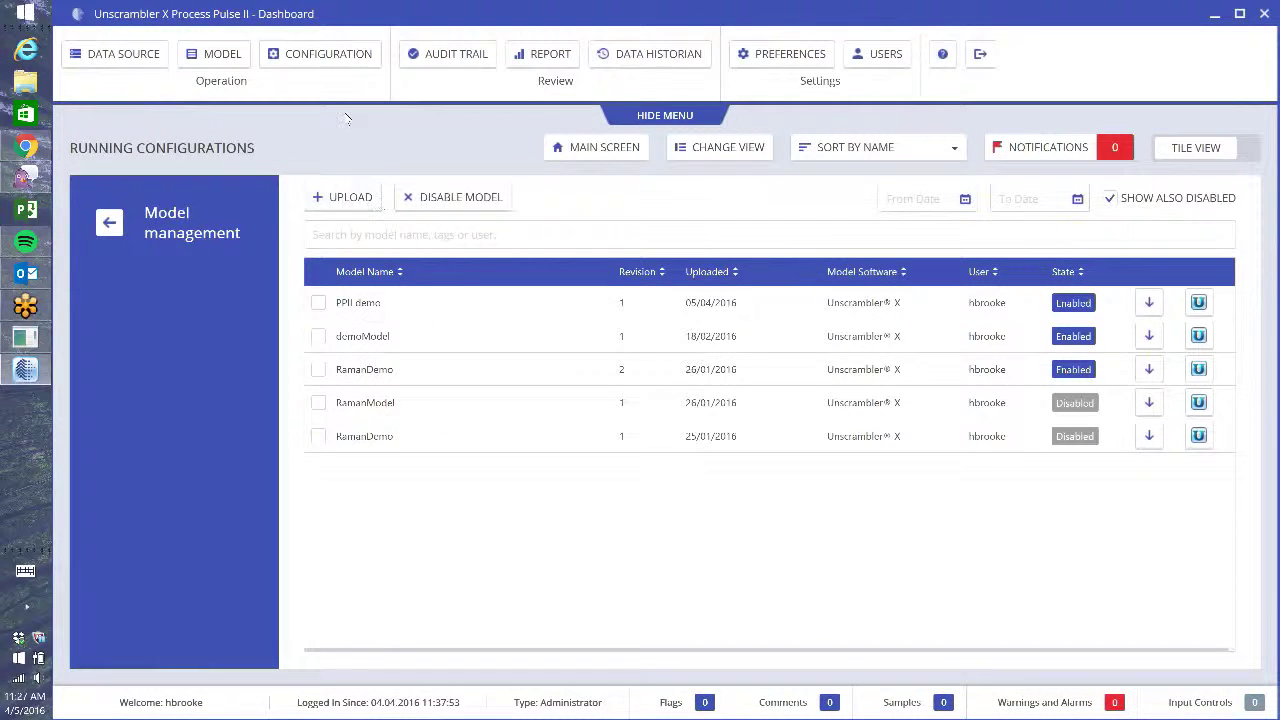
- Leave model management for Configuration and start a new configuration
{"action": "left_click", "coordinate": [316, 62]}
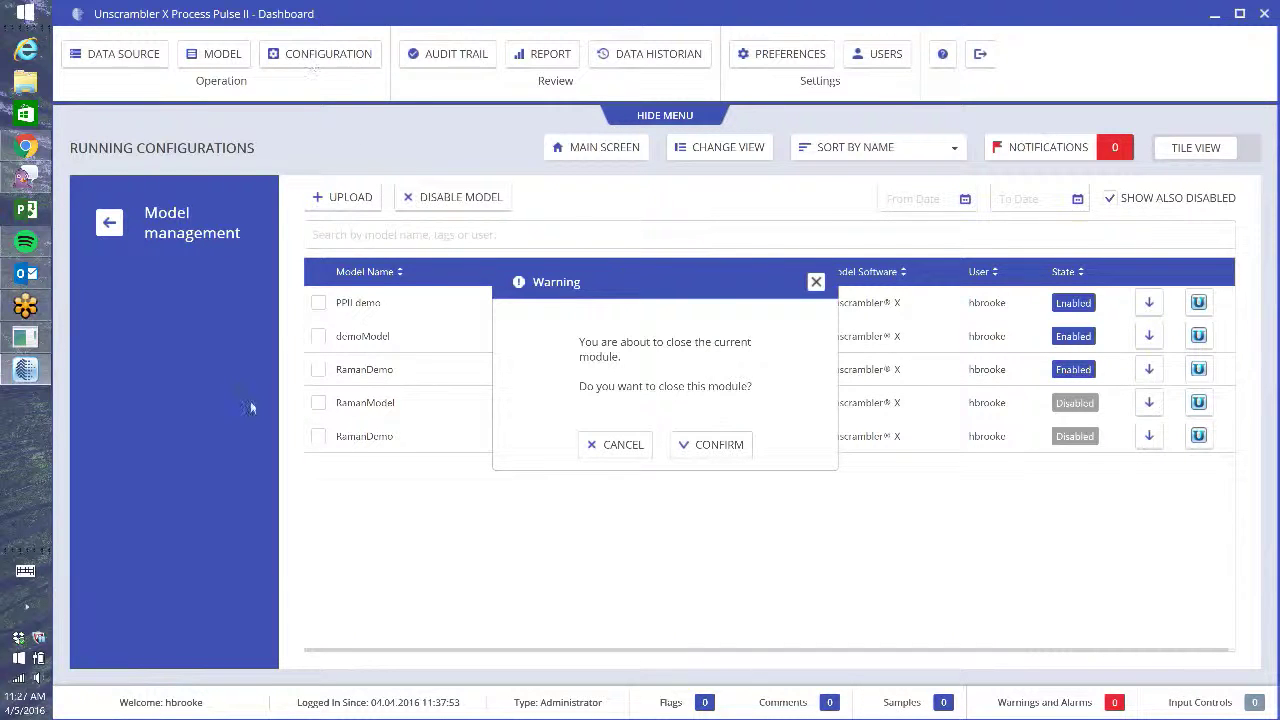
{"action": "left_click", "coordinate": [702, 445]}
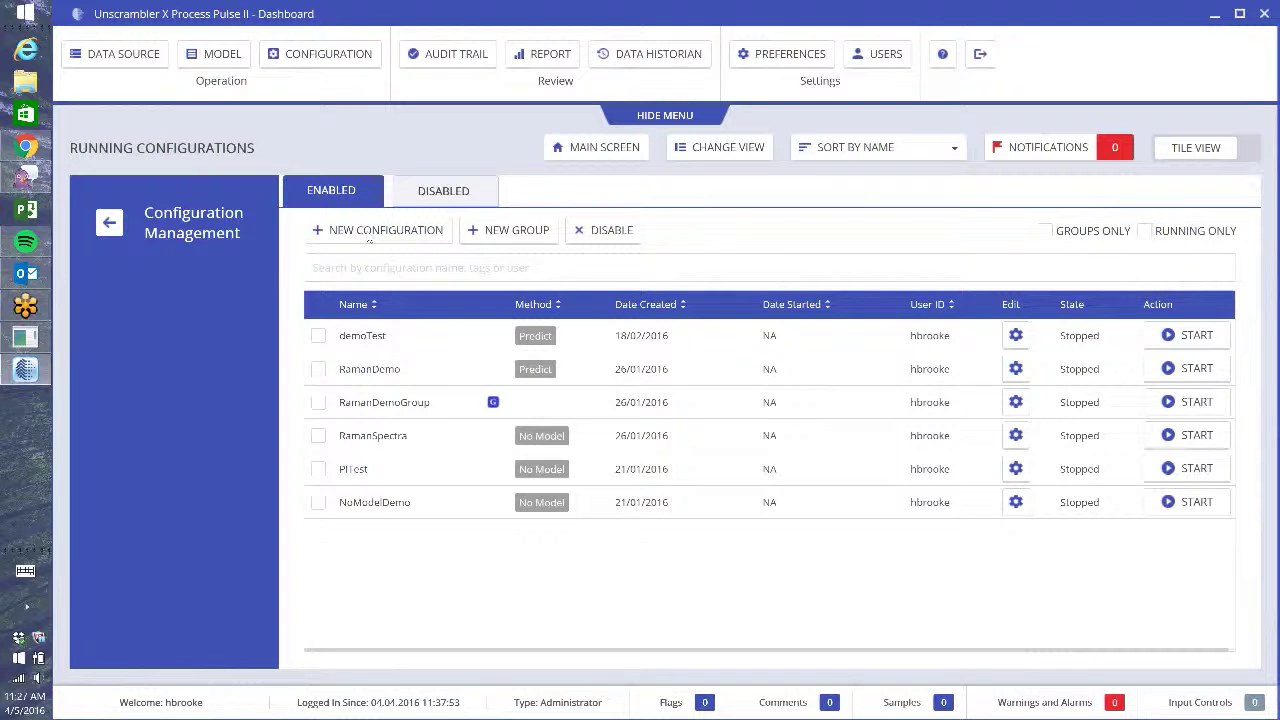
{"action": "left_click", "coordinate": [404, 241]}
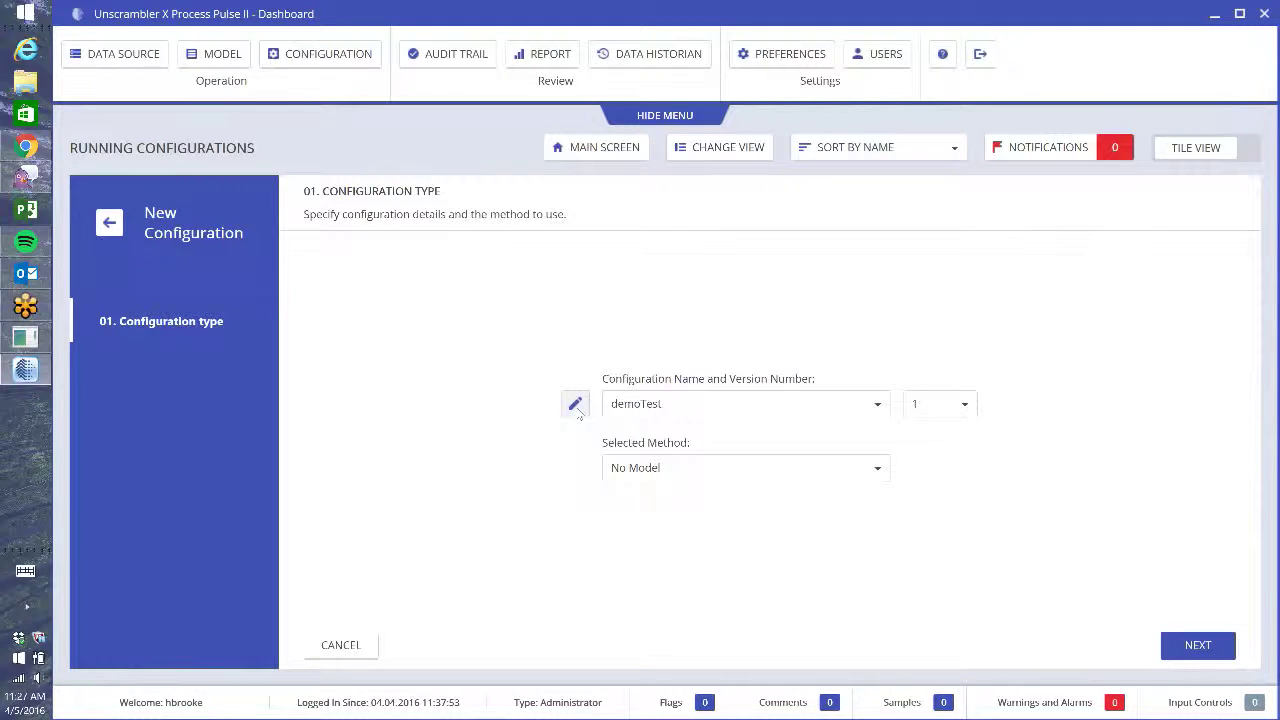
- Name it 'PPII demo spectra', keep version 1 and No Model, and proceed to Data source
{"action": "left_click", "coordinate": [577, 407]}
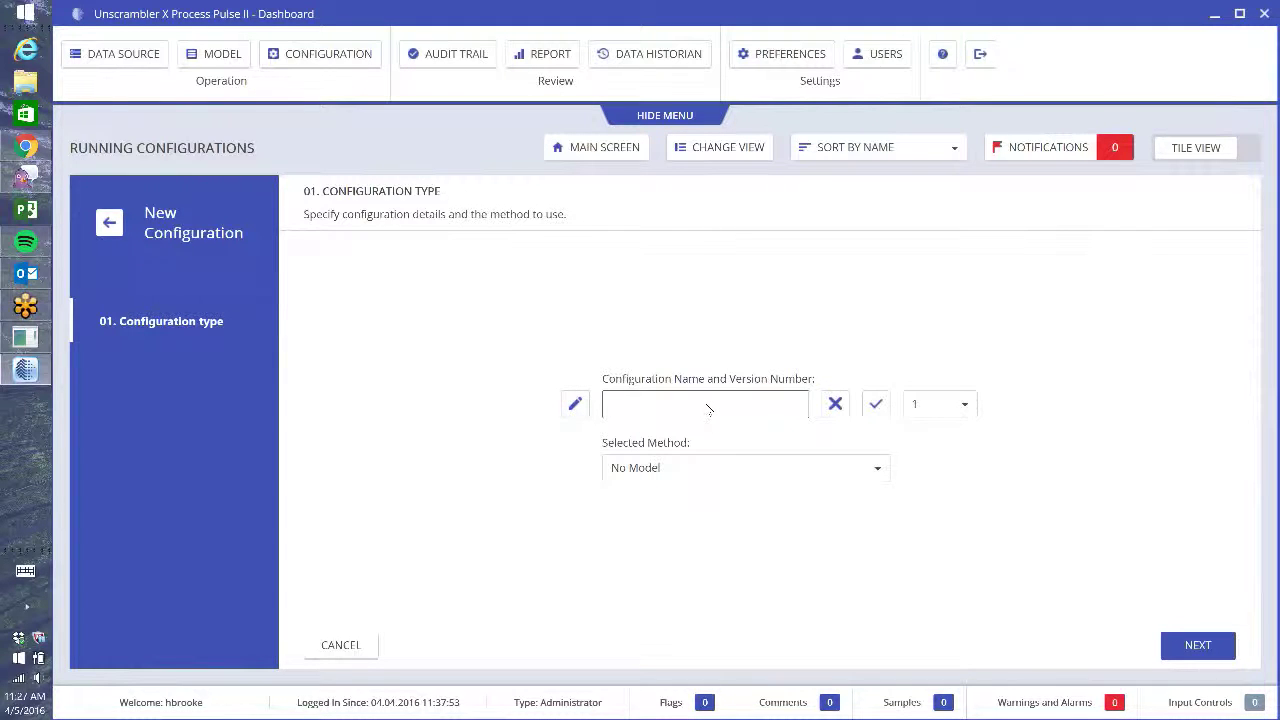
{"action": "type", "text": "PPII demo spetractra"}
{"action": "left_click", "coordinate": [877, 411]}
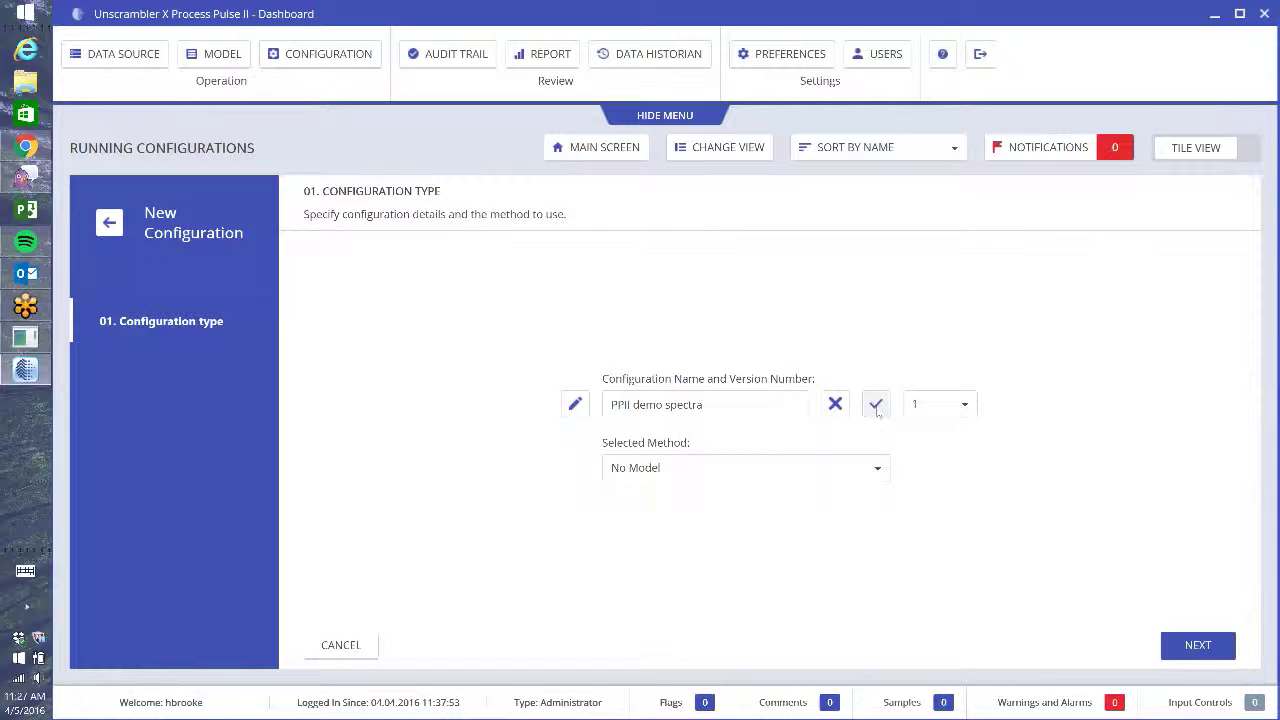
{"action": "left_click", "coordinate": [965, 407]}
{"action": "left_click", "coordinate": [969, 410]}
{"action": "left_click", "coordinate": [1196, 645]}
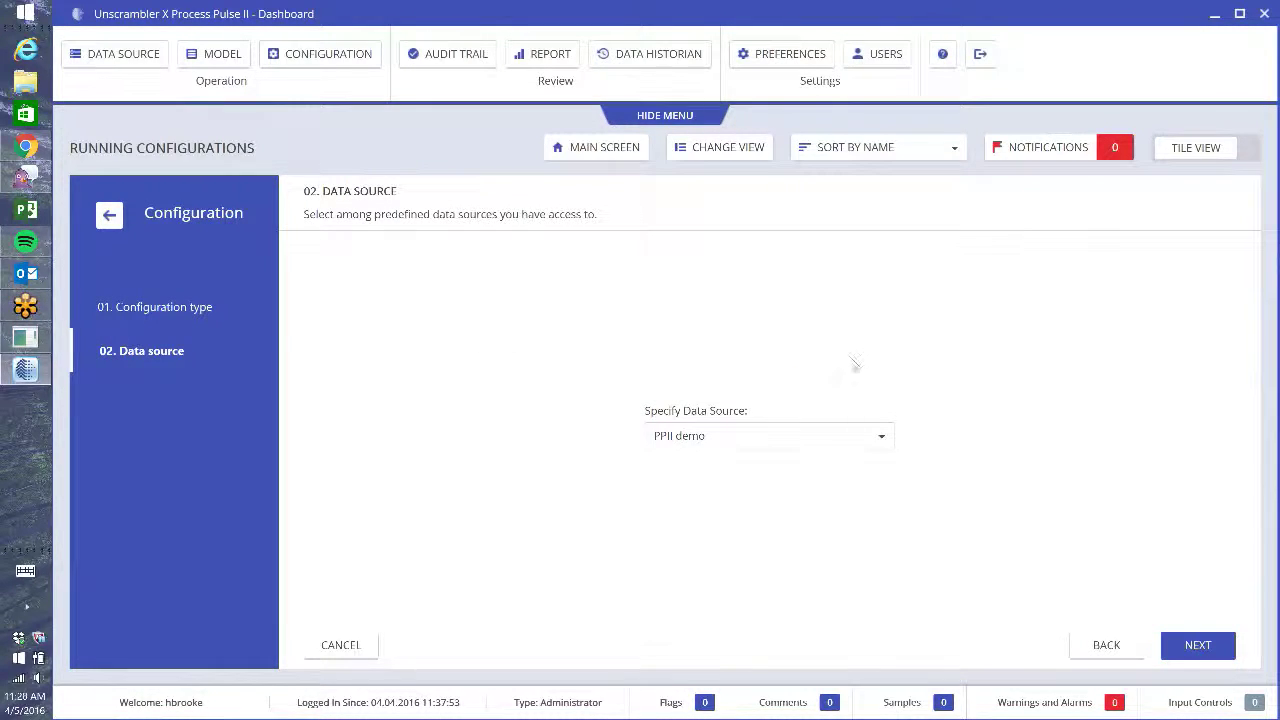
- Keep PPII demo as the data source and continue to the Transformation step
{"action": "left_click", "coordinate": [879, 437]}
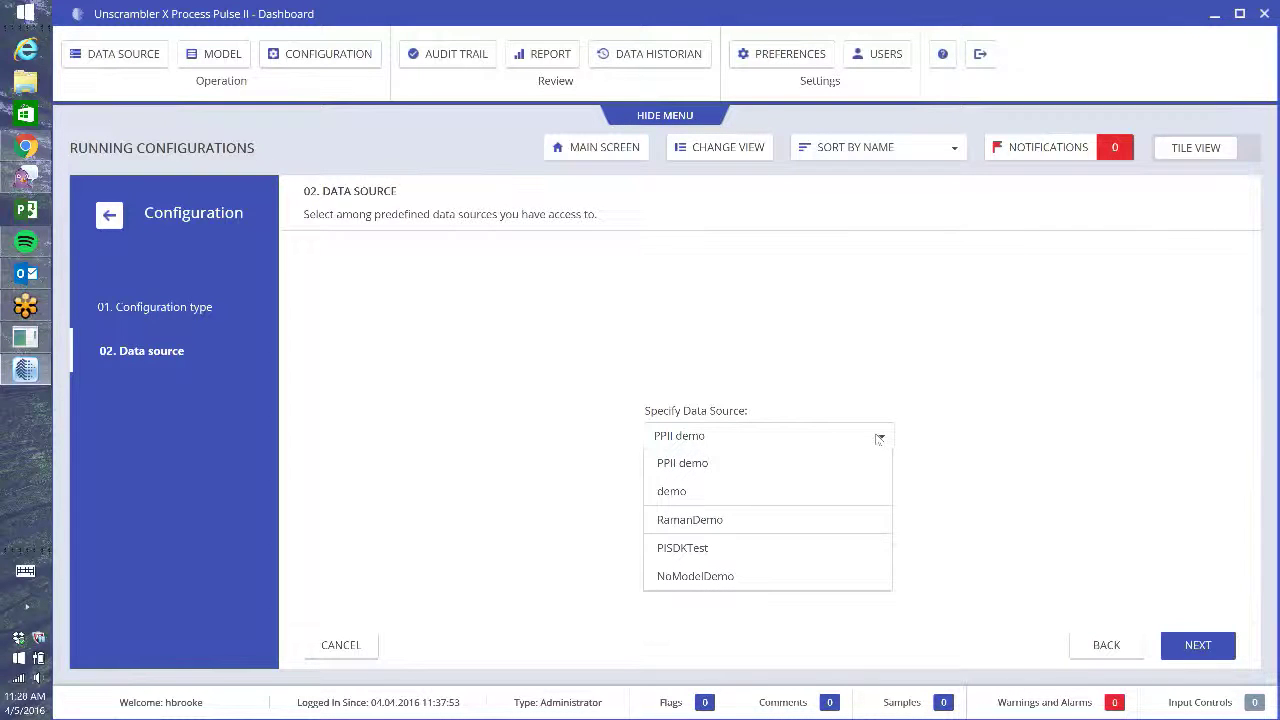
{"action": "left_click", "coordinate": [688, 466]}
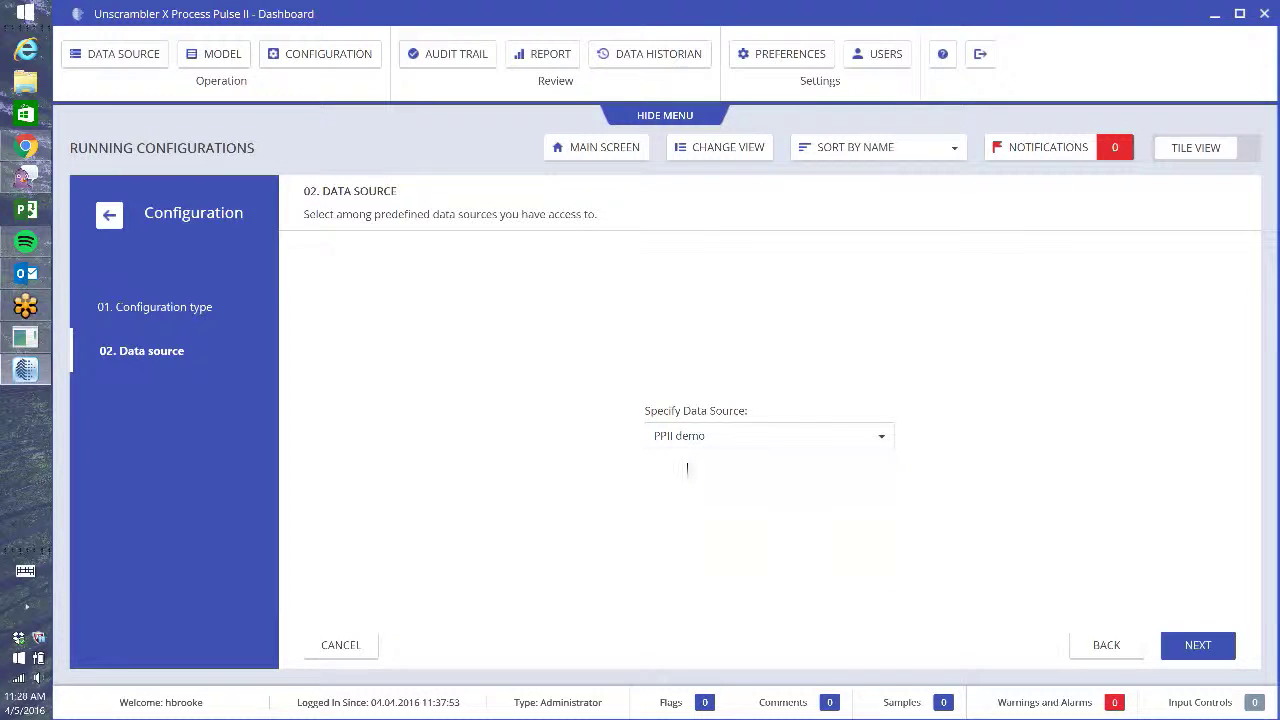
{"action": "left_click", "coordinate": [1198, 645]}
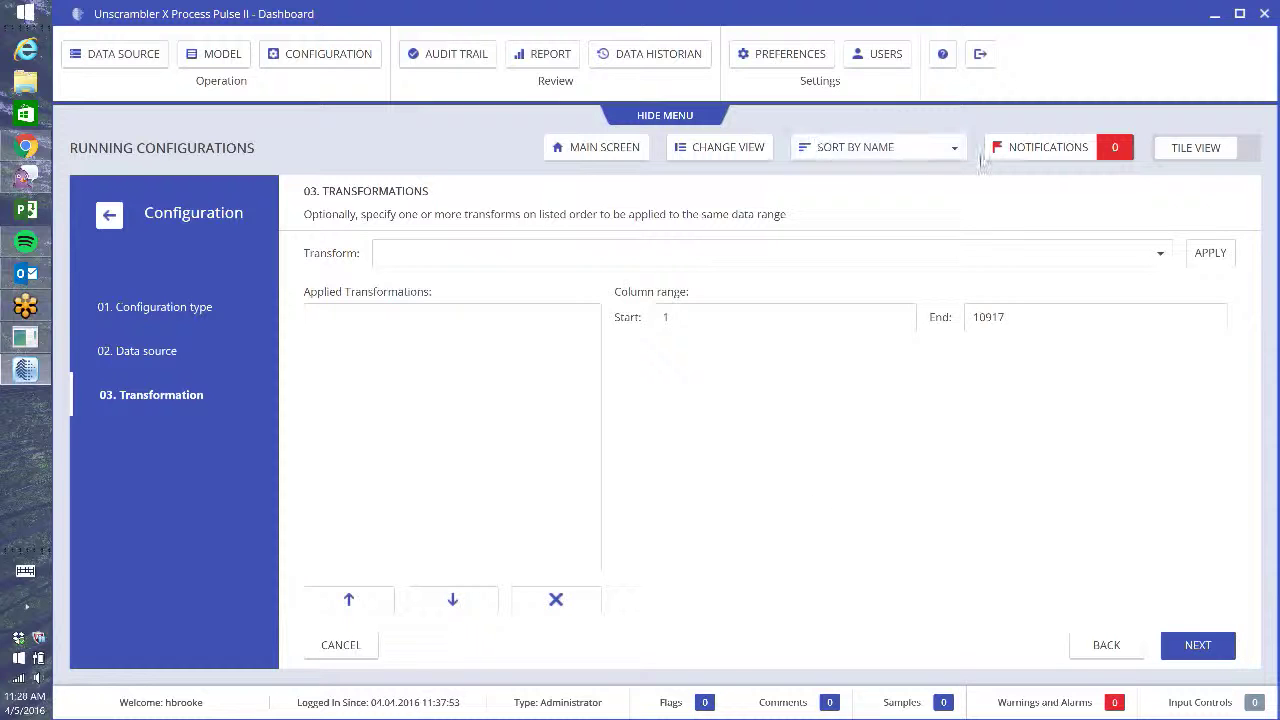
- Leave the spectral transform list empty, with no Baseline, SNV or others, and continue to Add Columns
{"action": "left_click", "coordinate": [1078, 266]}
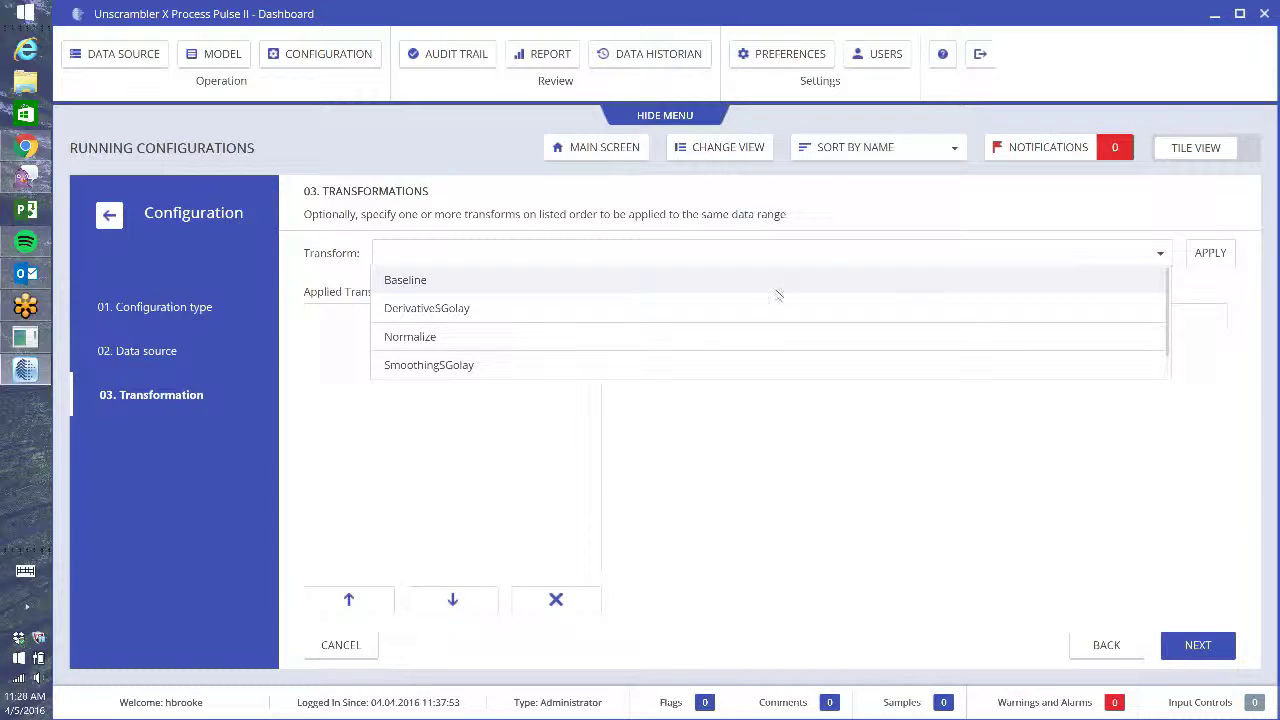
{"action": "scroll", "coordinate": [785, 290], "scroll_direction": "down", "scroll_amount": 1}
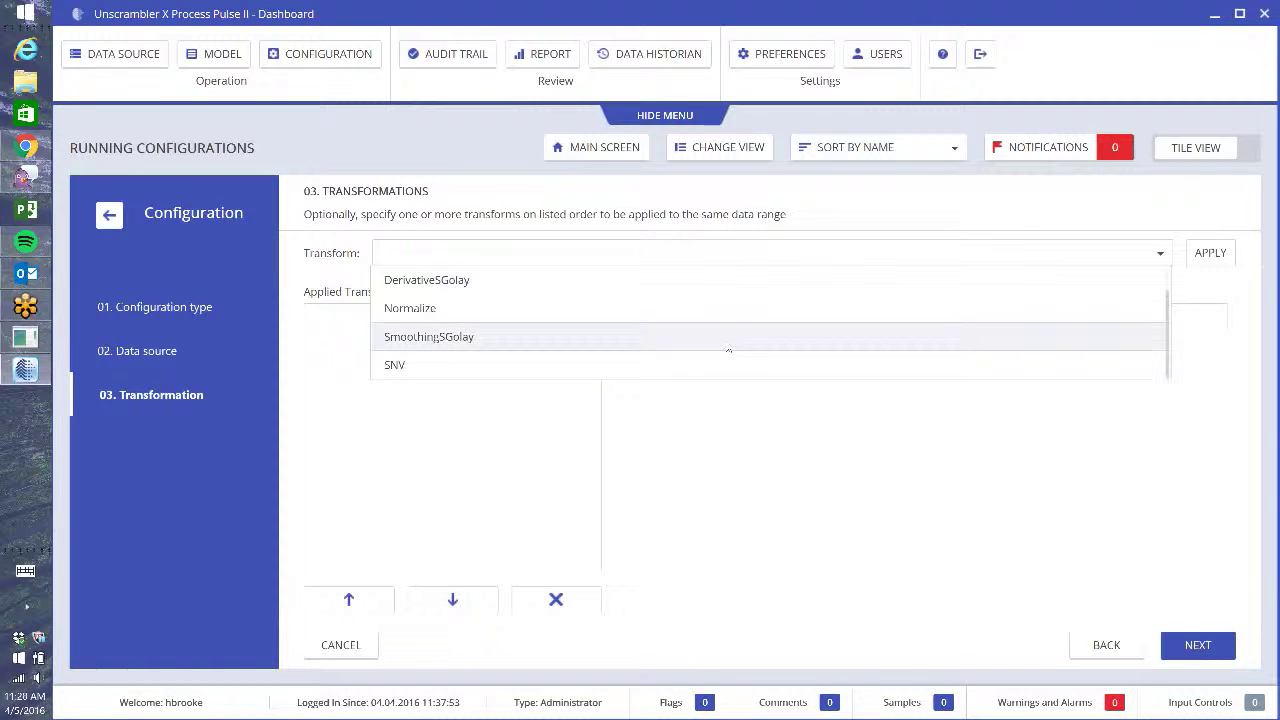
{"action": "left_click", "coordinate": [889, 465]}
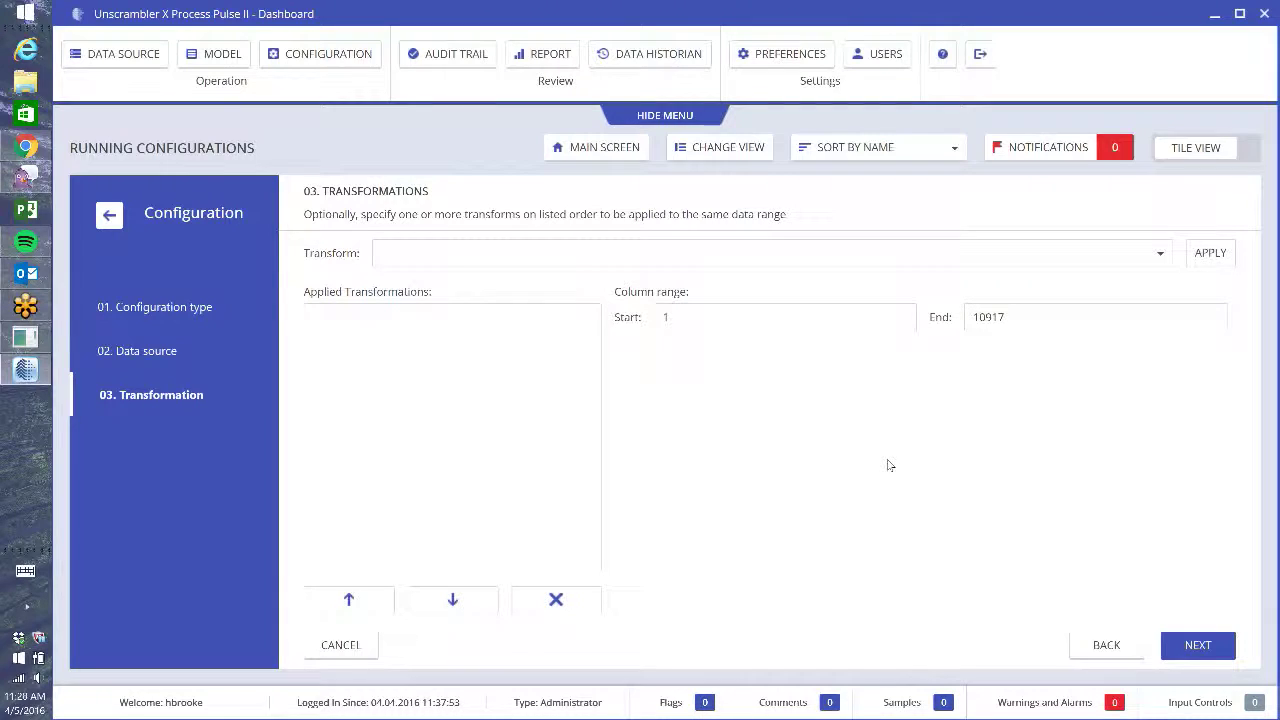
{"action": "left_click", "coordinate": [1205, 657]}
- Skip Add Columns without choosing any function and continue to the Output step
{"action": "left_click", "coordinate": [1208, 650]}
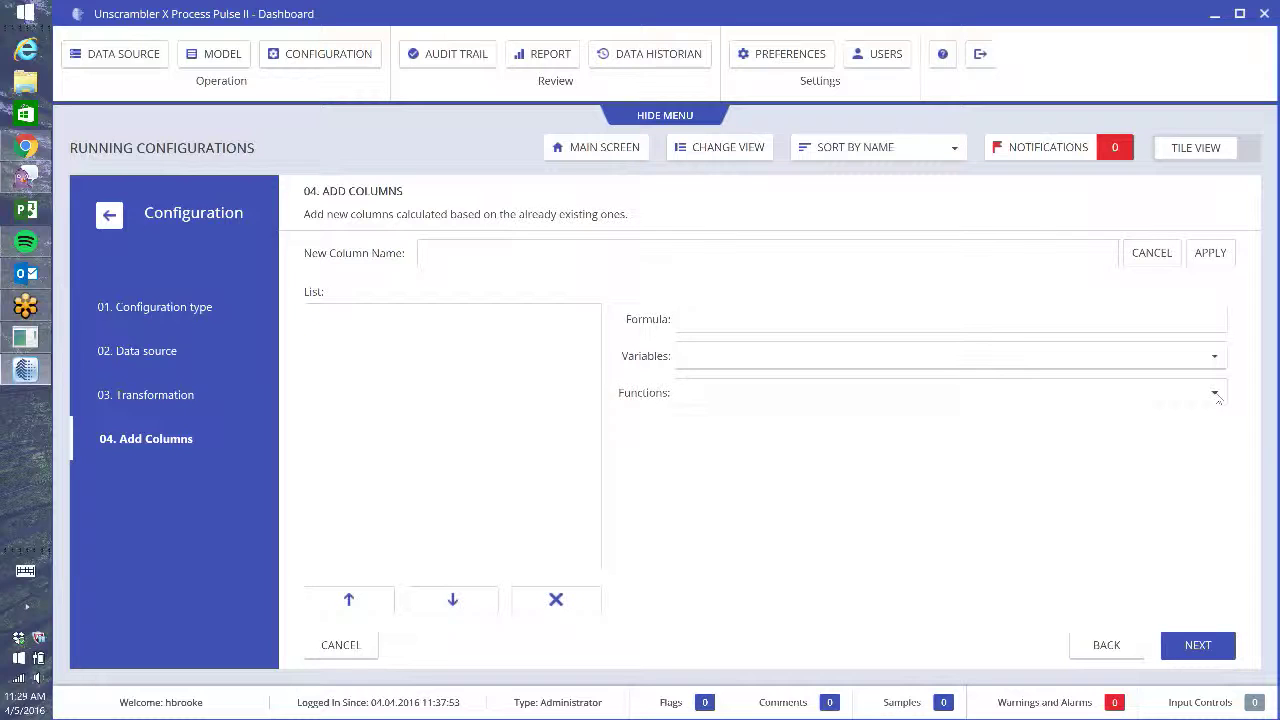
{"action": "left_click", "coordinate": [1216, 396]}
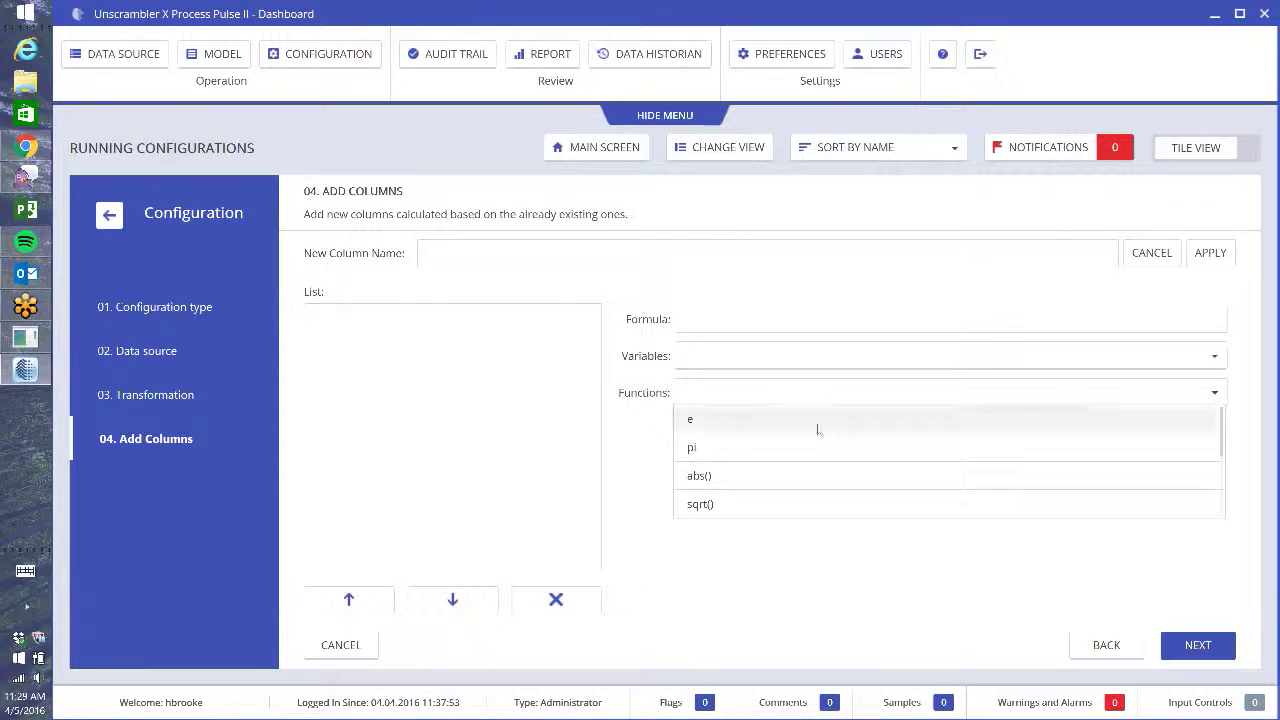
{"action": "scroll", "coordinate": [792, 482], "scroll_direction": "down", "scroll_amount": 1}
{"action": "scroll", "coordinate": [792, 484], "scroll_direction": "down", "scroll_amount": 1}
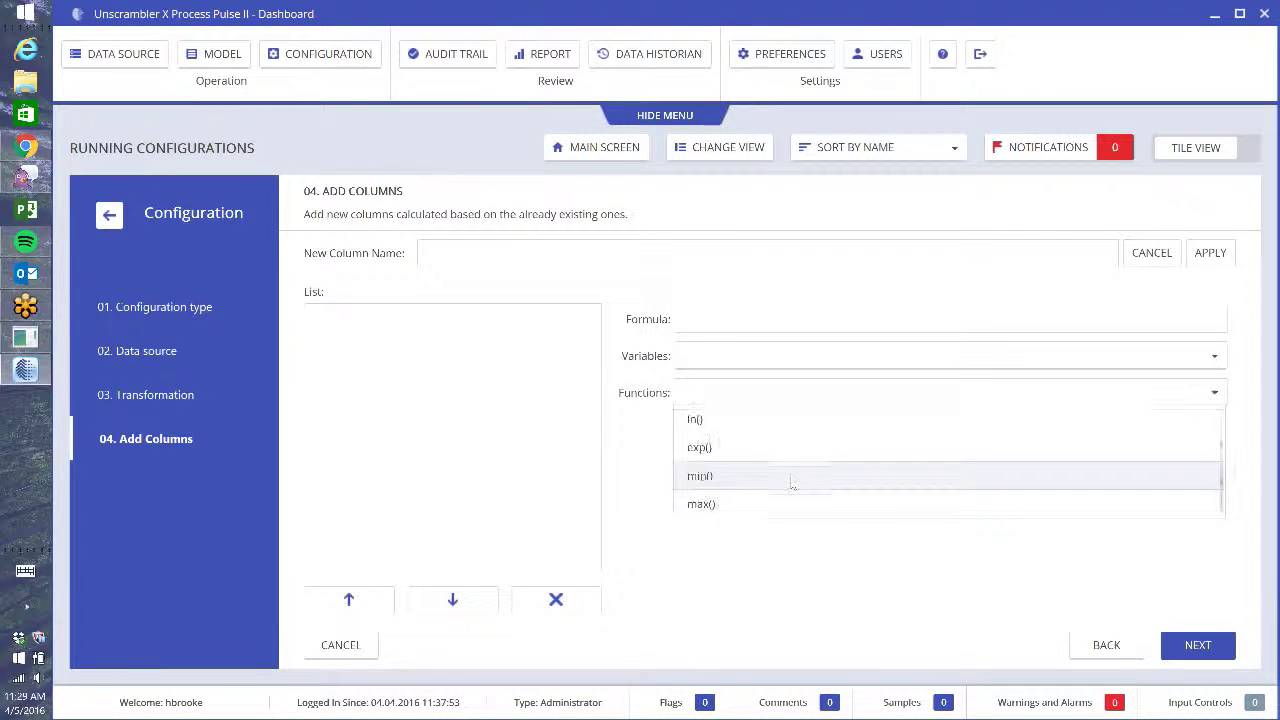
{"action": "scroll", "coordinate": [792, 484], "scroll_direction": "up", "scroll_amount": 3}
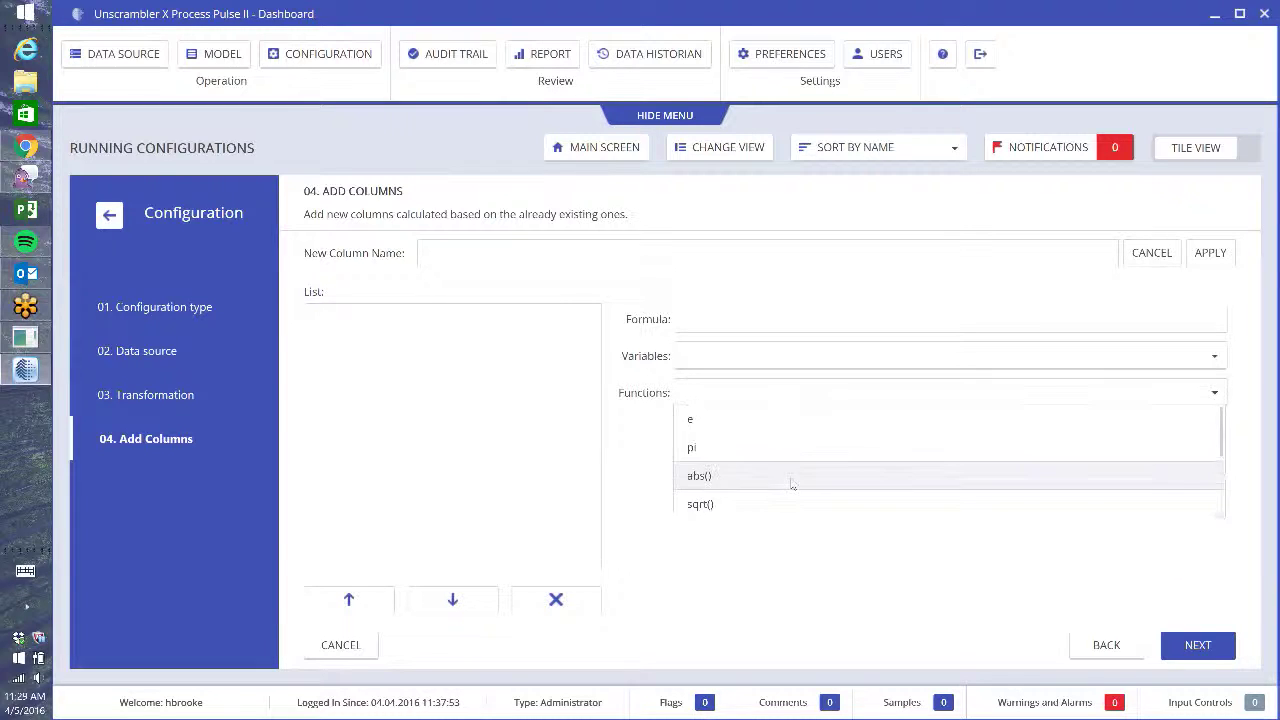
{"action": "left_click", "coordinate": [1096, 397]}
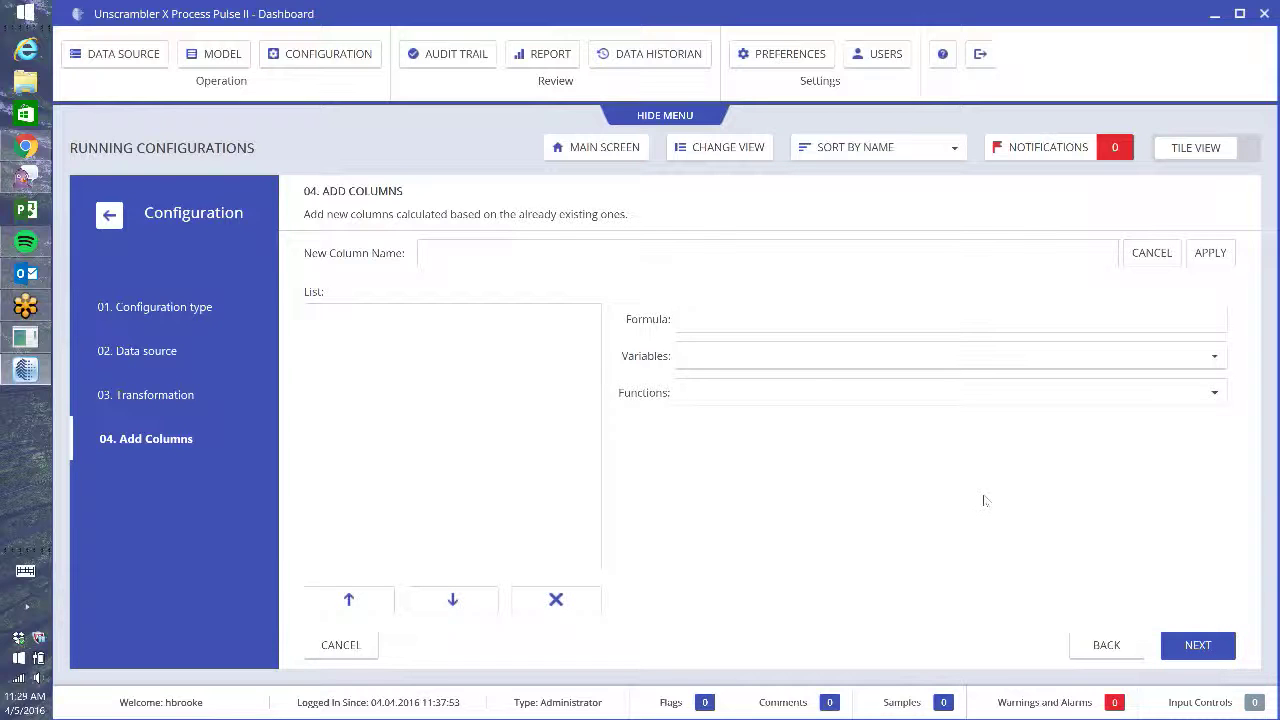
{"action": "left_click", "coordinate": [1200, 646]}
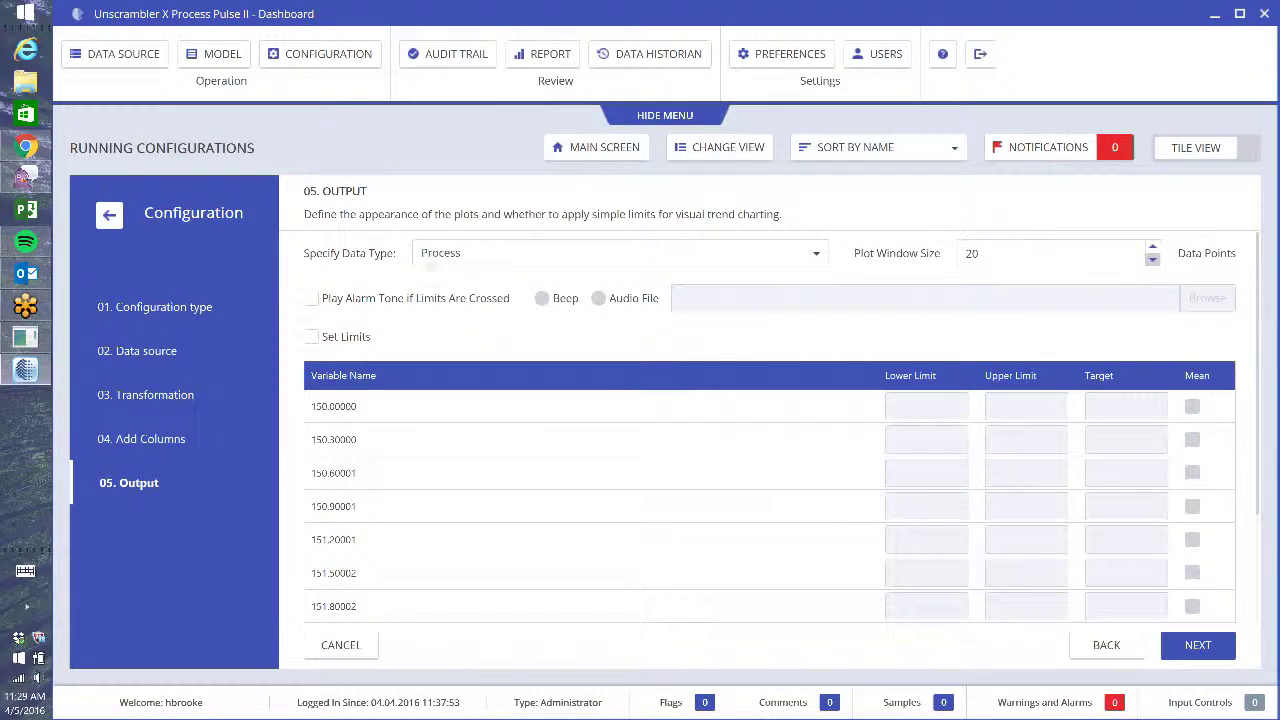
- Set the output data type to Spectral and continue to External Output
{"action": "left_click", "coordinate": [816, 255]}
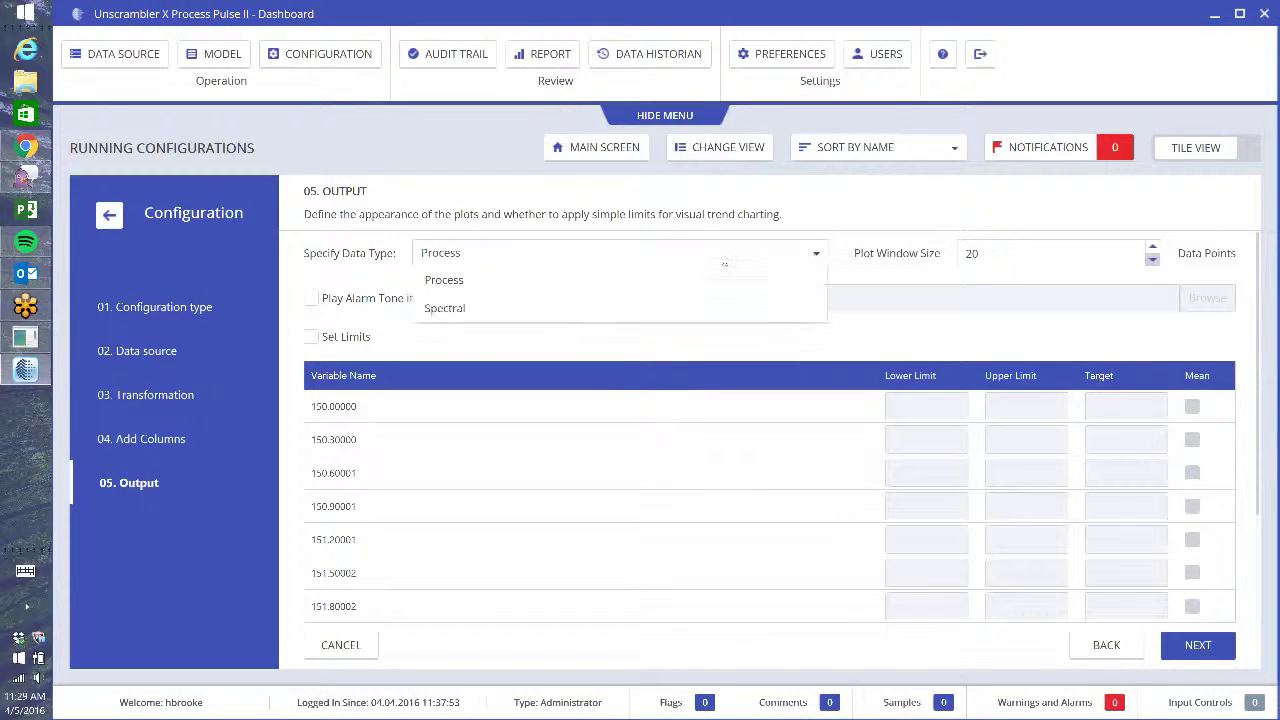
{"action": "left_click", "coordinate": [487, 307]}
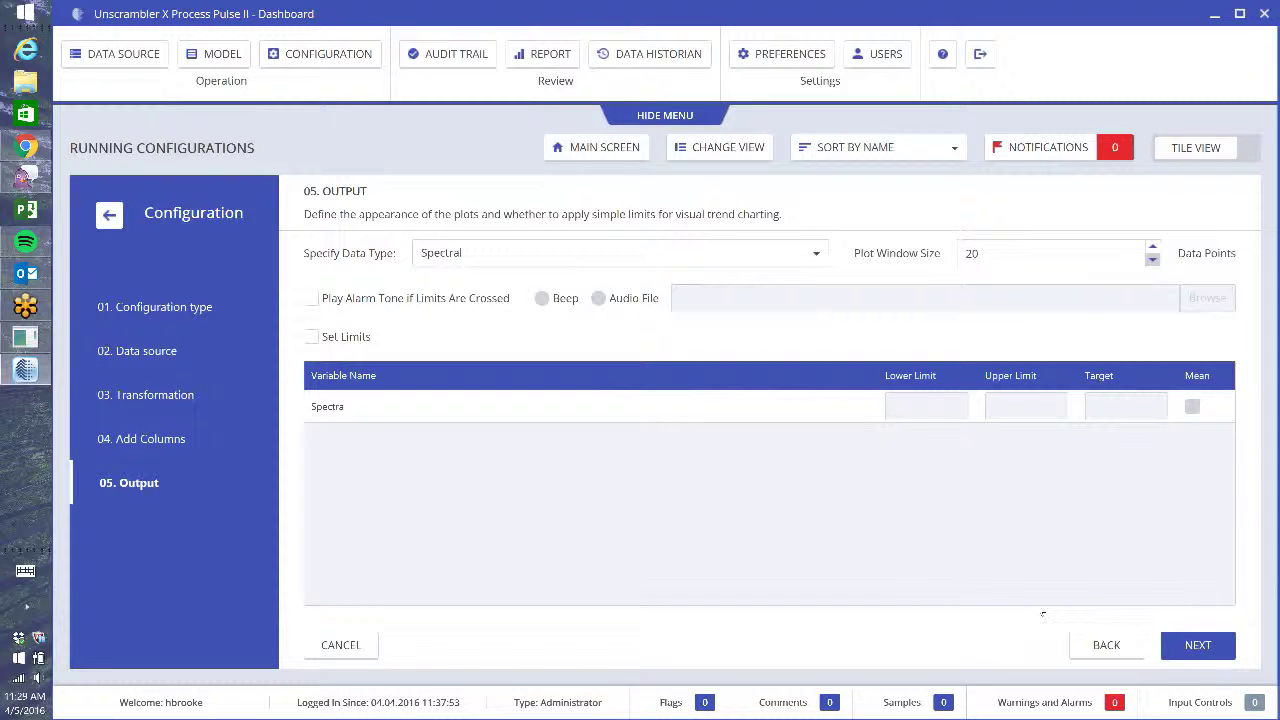
{"action": "left_click", "coordinate": [1212, 648]}
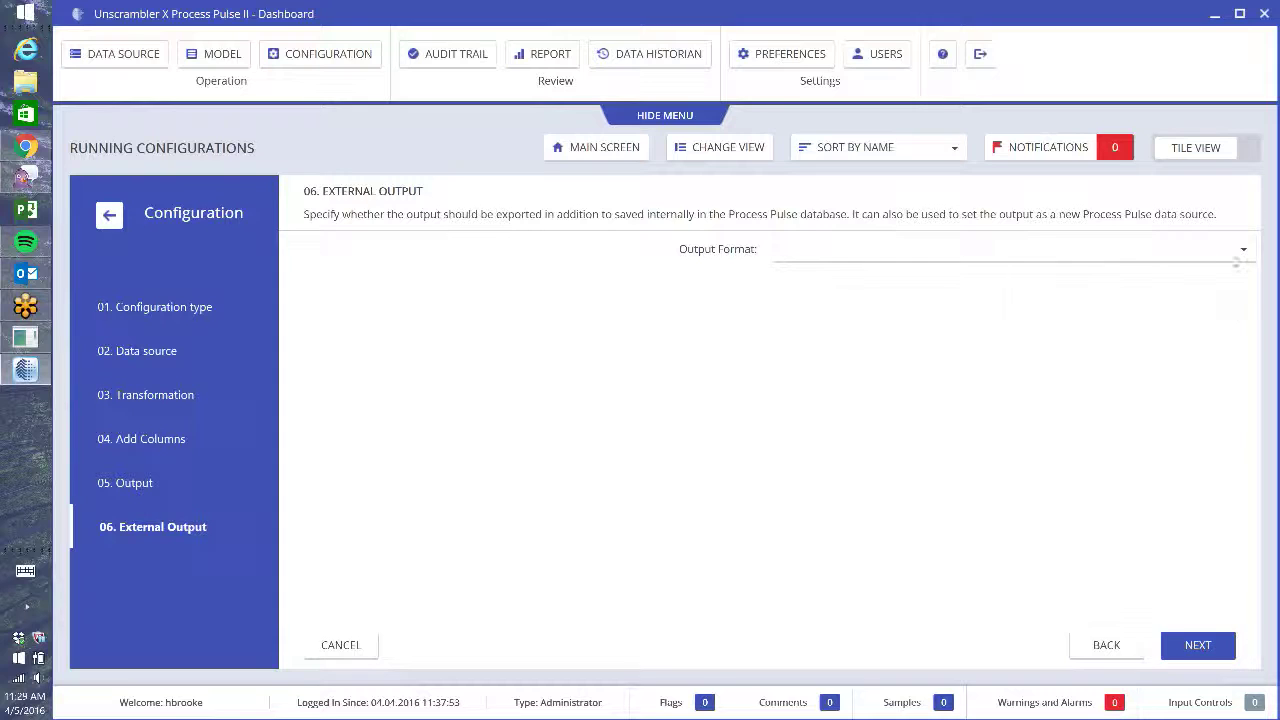
- Leave the external Output Format blank and continue to Run Mode
{"action": "left_click", "coordinate": [1237, 261]}
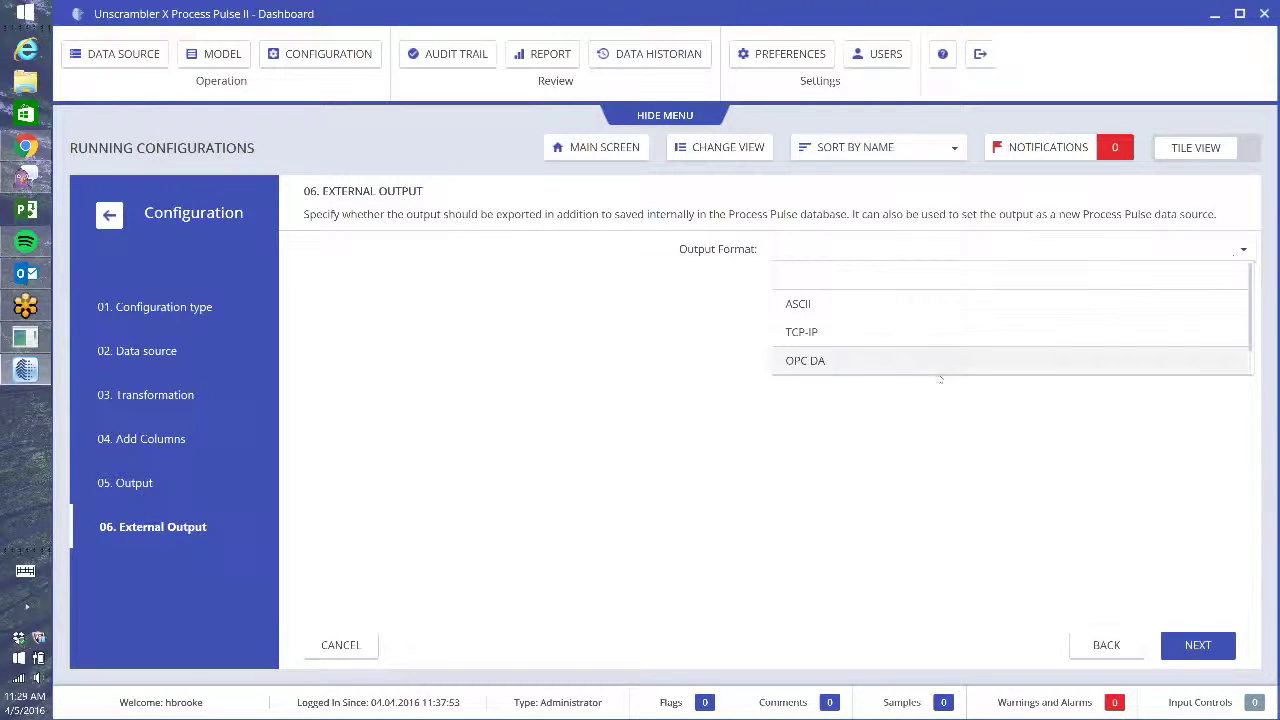
{"action": "scroll", "coordinate": [866, 341], "scroll_direction": "down", "scroll_amount": 1}
{"action": "scroll", "coordinate": [805, 366], "scroll_direction": "up", "scroll_amount": 1}
{"action": "left_click", "coordinate": [911, 277]}
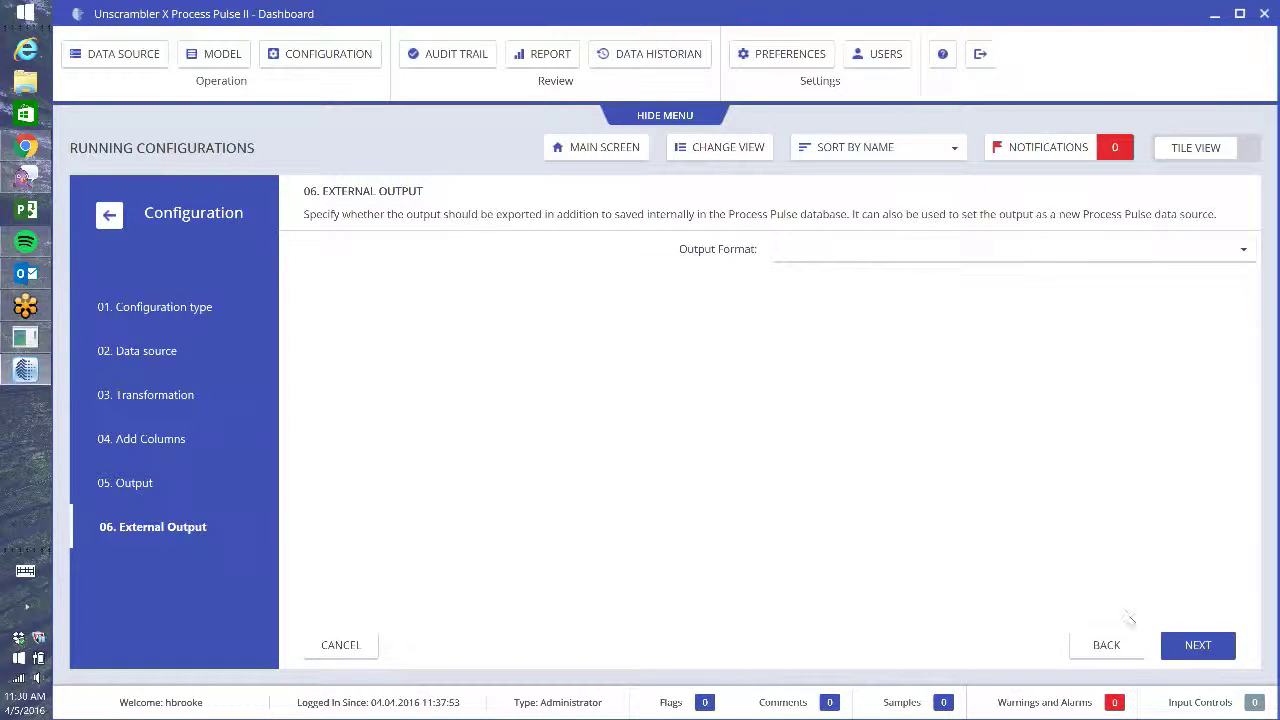
{"action": "left_click", "coordinate": [1204, 647]}
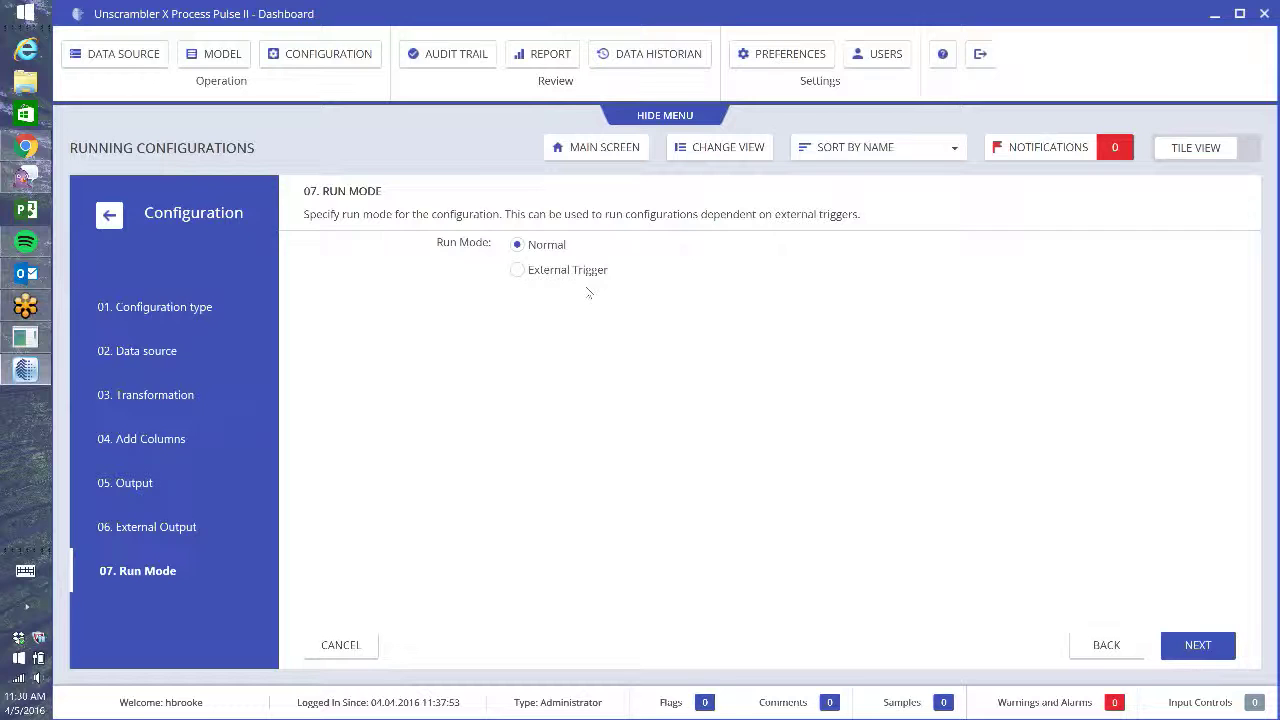
- Keep Normal run mode and skip Notifications with no alarms to reach Permissions
{"action": "left_click", "coordinate": [1195, 647]}
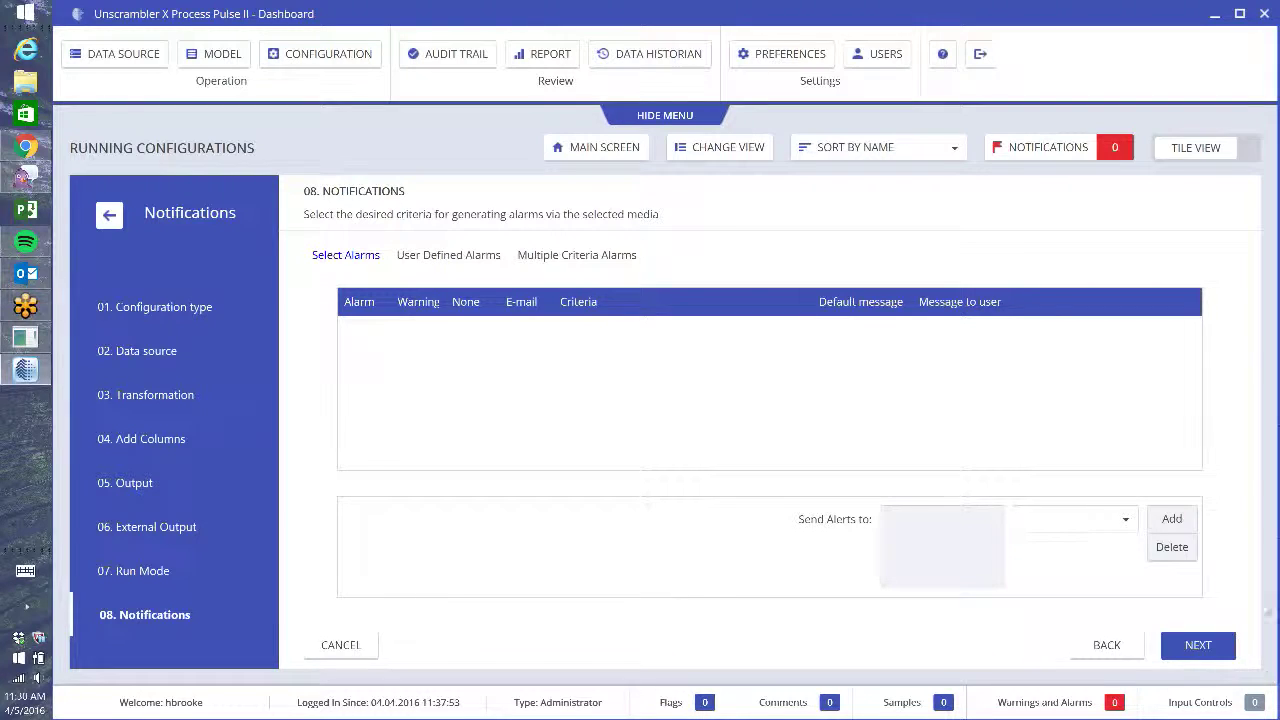
{"action": "left_click", "coordinate": [1199, 646]}
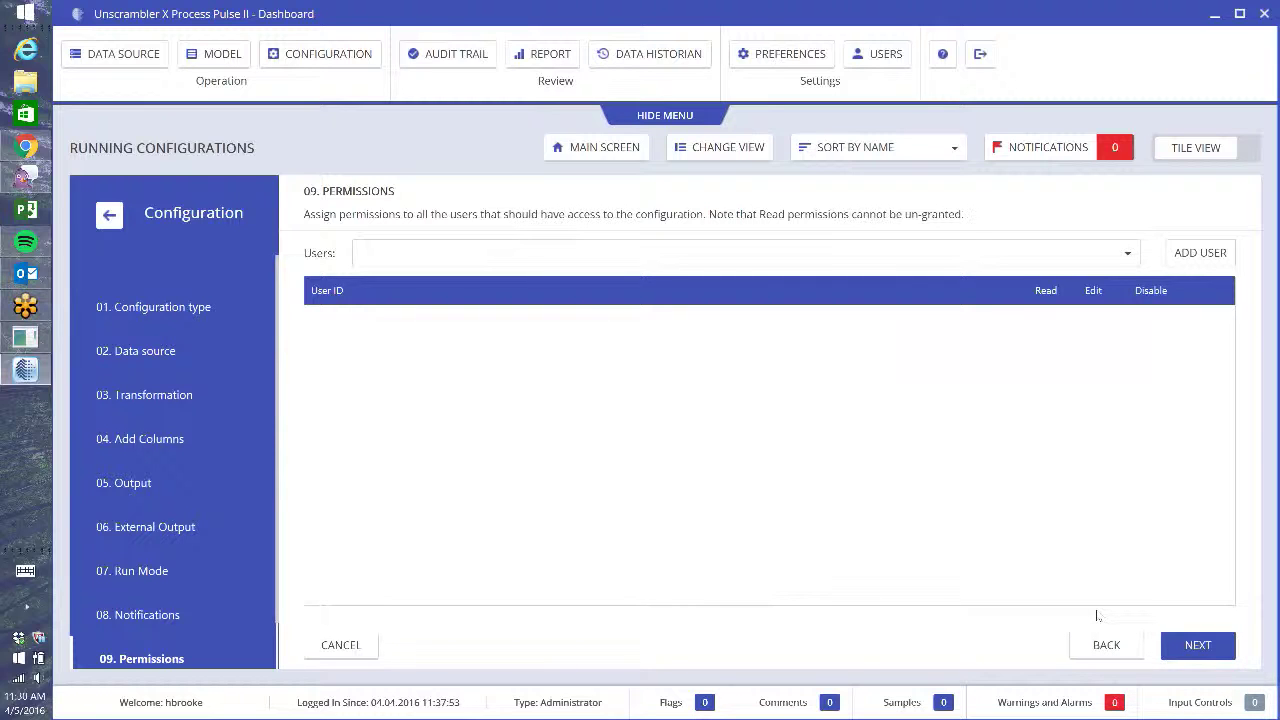
- Review the Summary, then finish and confirm saving PPII demo spectra as version 1
{"action": "left_click", "coordinate": [1198, 646]}
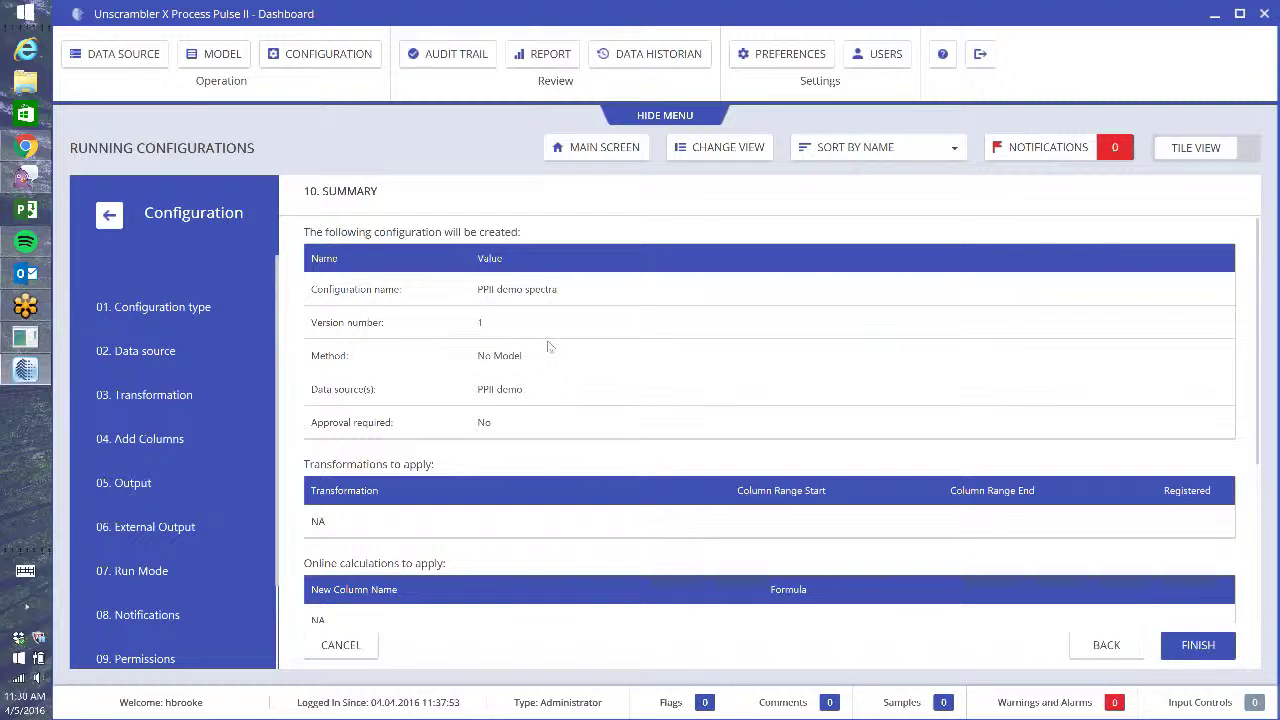
{"action": "scroll", "coordinate": [549, 481], "scroll_direction": "down", "scroll_amount": 5}
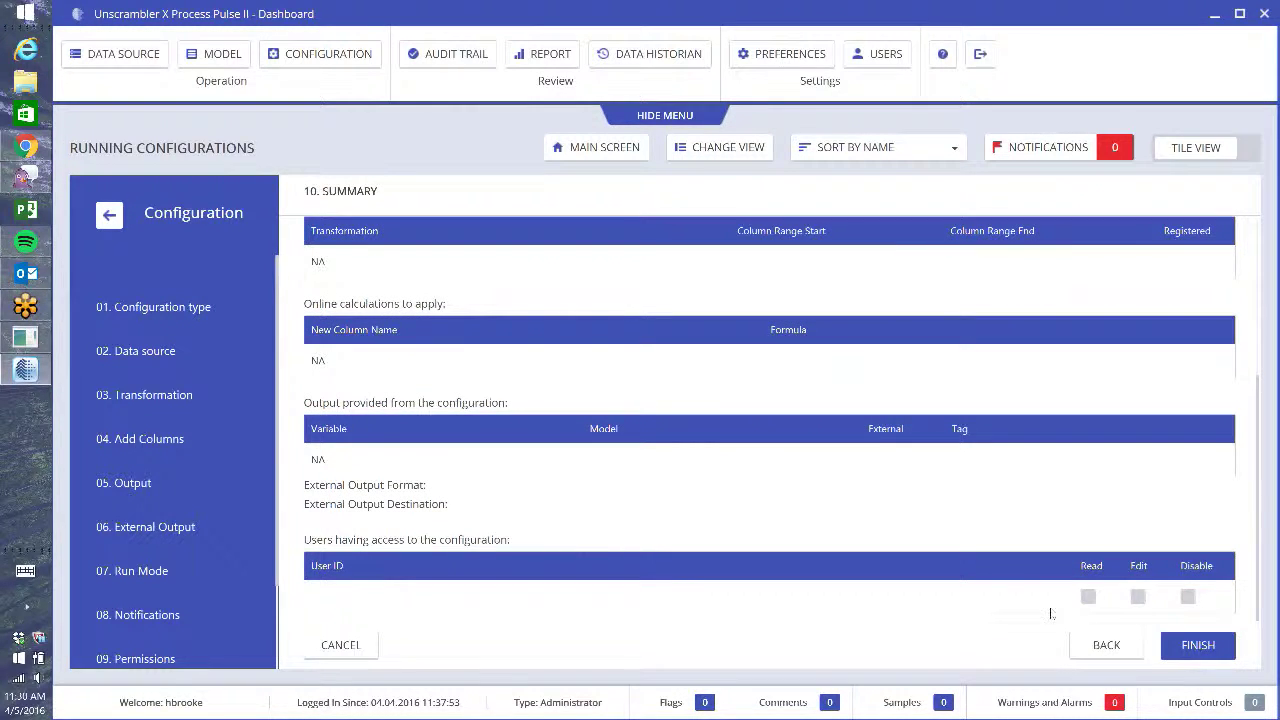
{"action": "left_click", "coordinate": [1205, 650]}
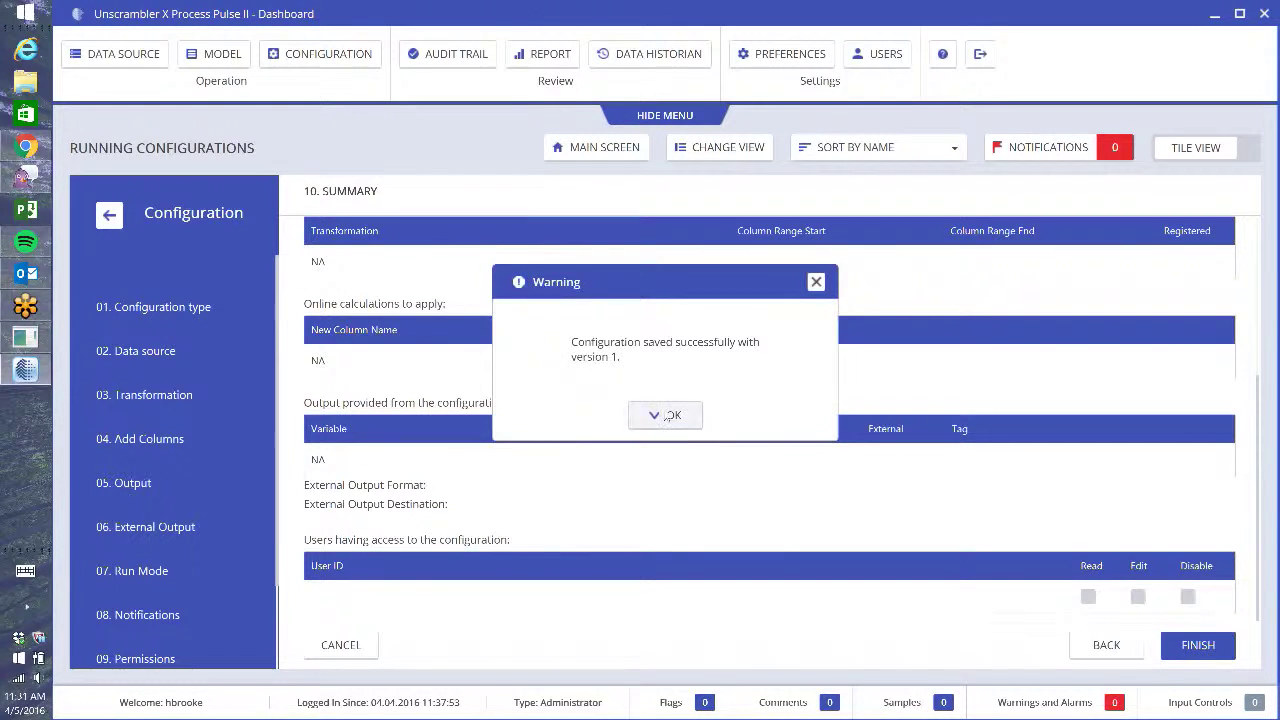
{"action": "left_click", "coordinate": [667, 416]}
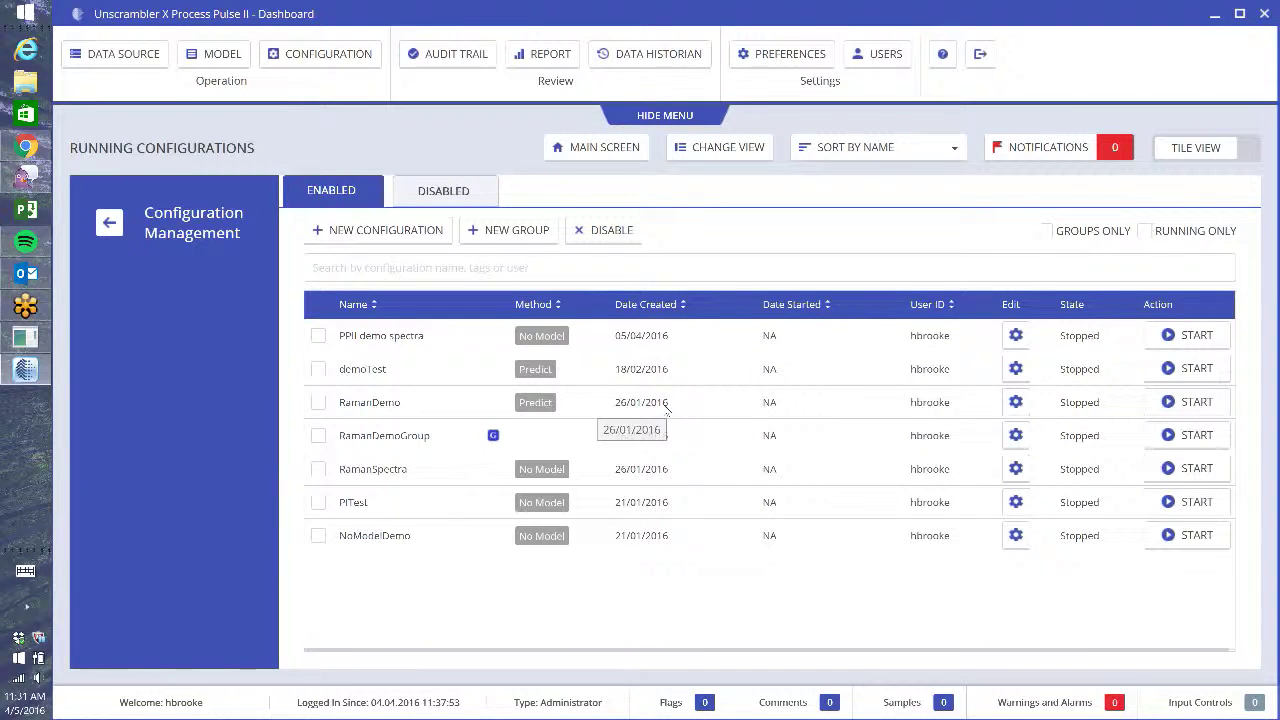
- Create a new configuration named 'PPII demo prediction' using the Predict method
{"action": "left_click", "coordinate": [390, 238]}
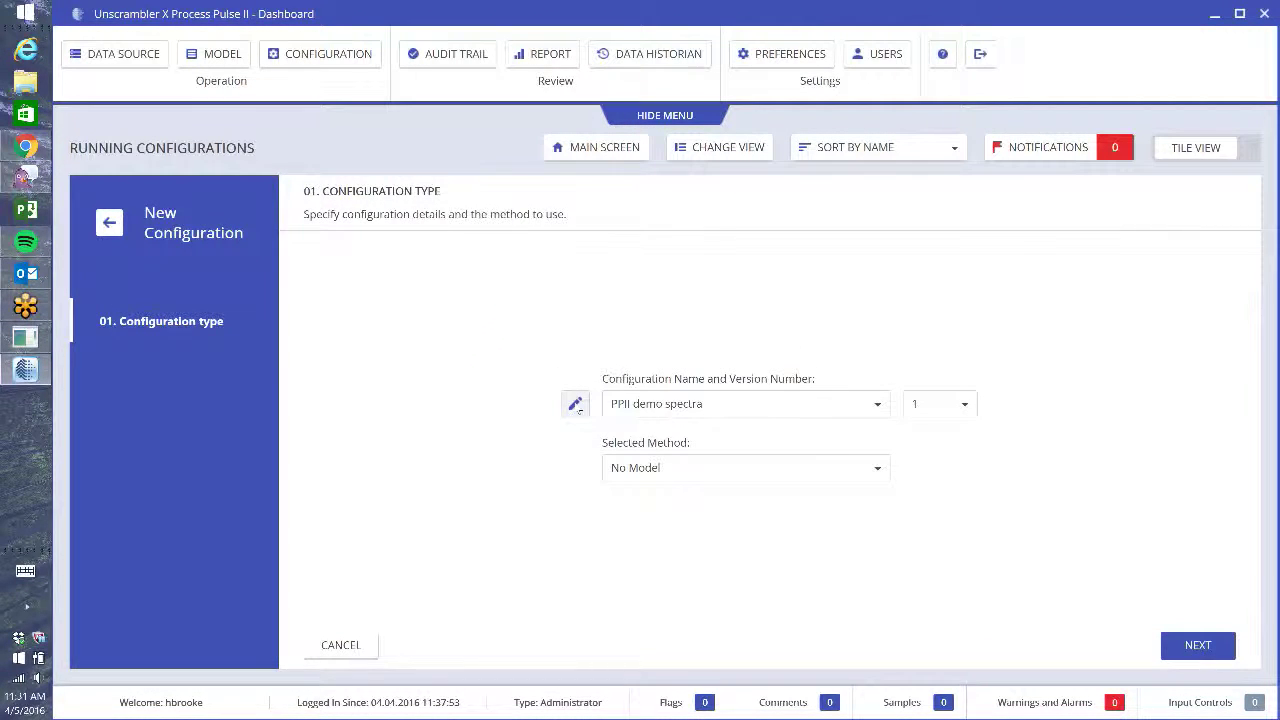
{"action": "left_click", "coordinate": [575, 405]}
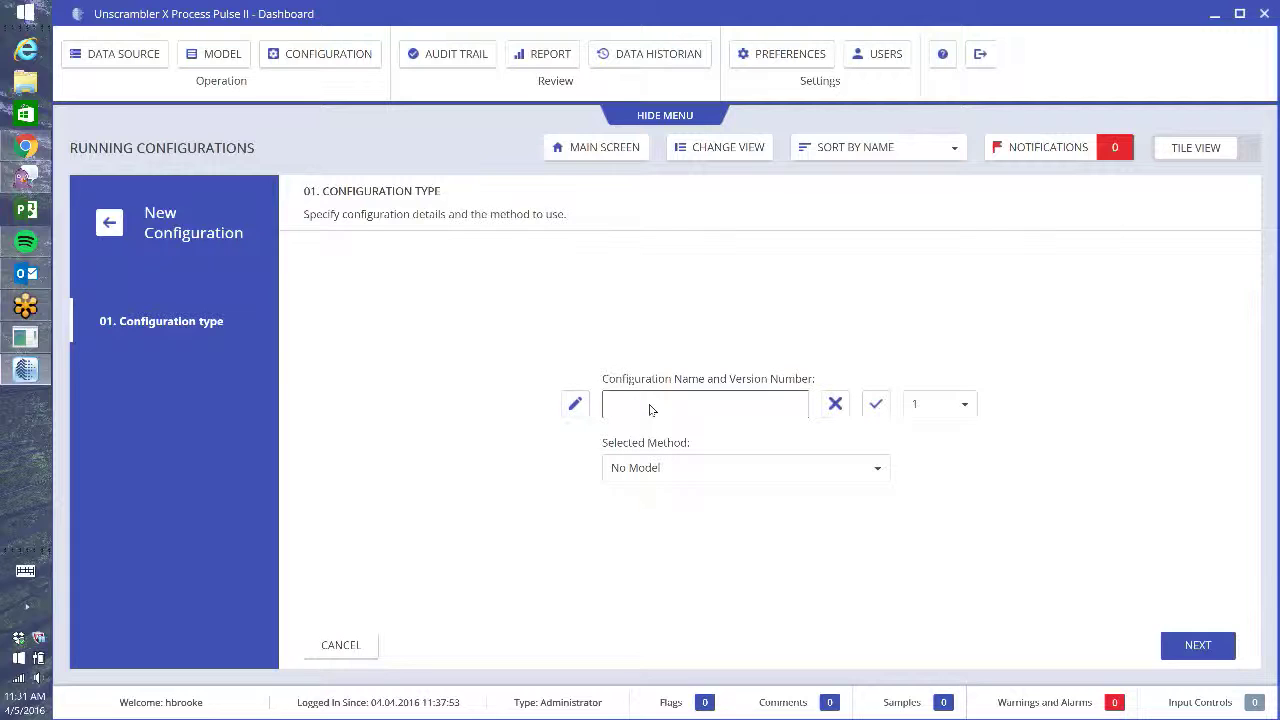
{"action": "type", "text": "PPII demo prediction"}
{"action": "left_click", "coordinate": [876, 403]}
{"action": "left_click", "coordinate": [811, 470]}
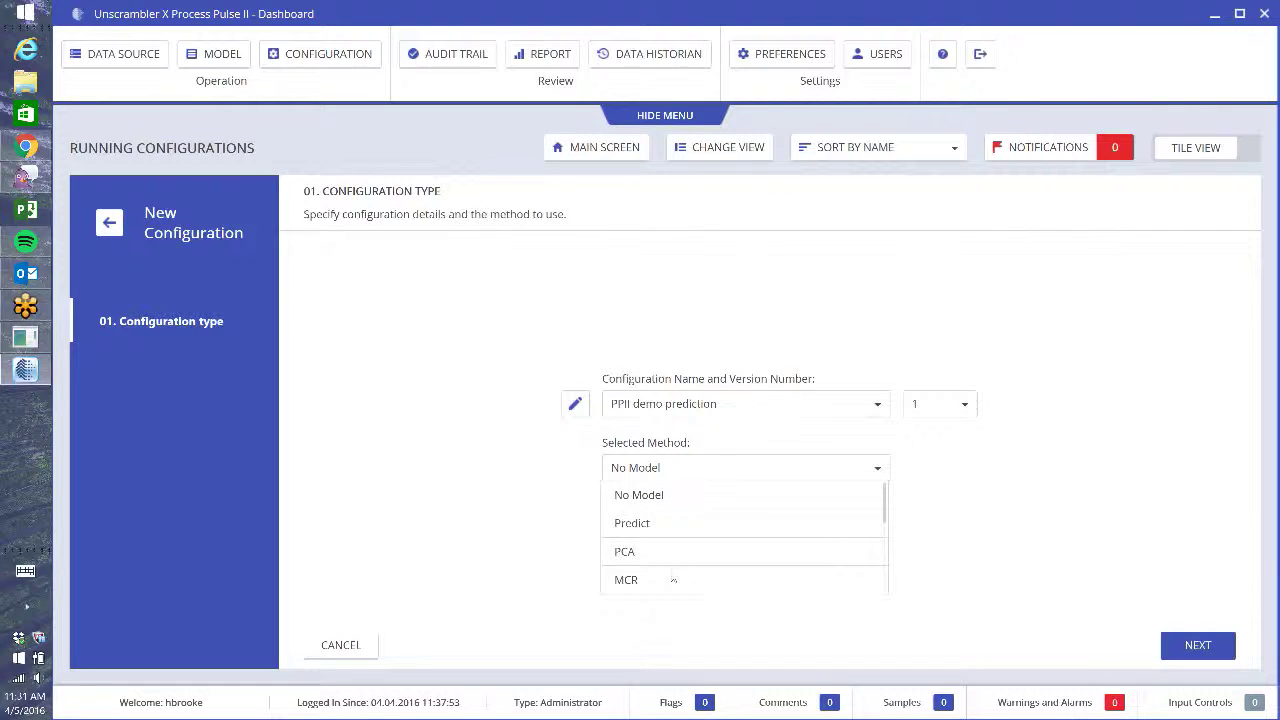
{"action": "left_click", "coordinate": [643, 525]}
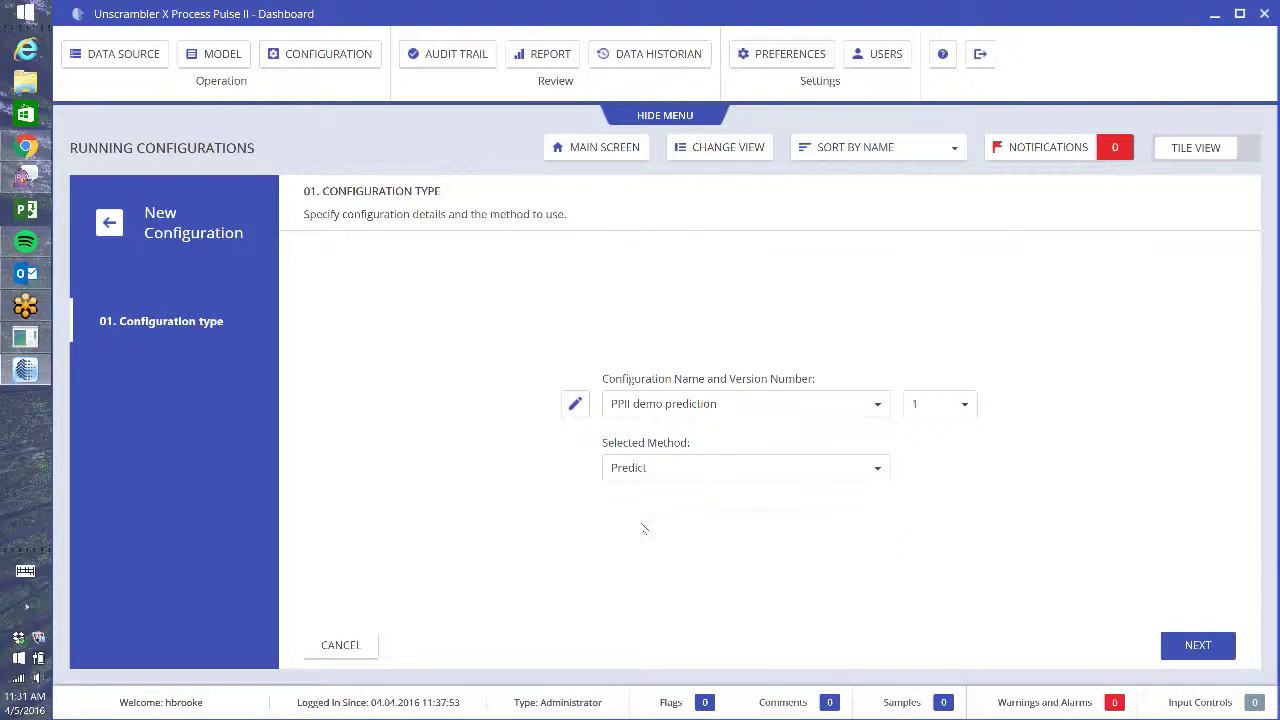
{"action": "left_click", "coordinate": [1200, 646]}
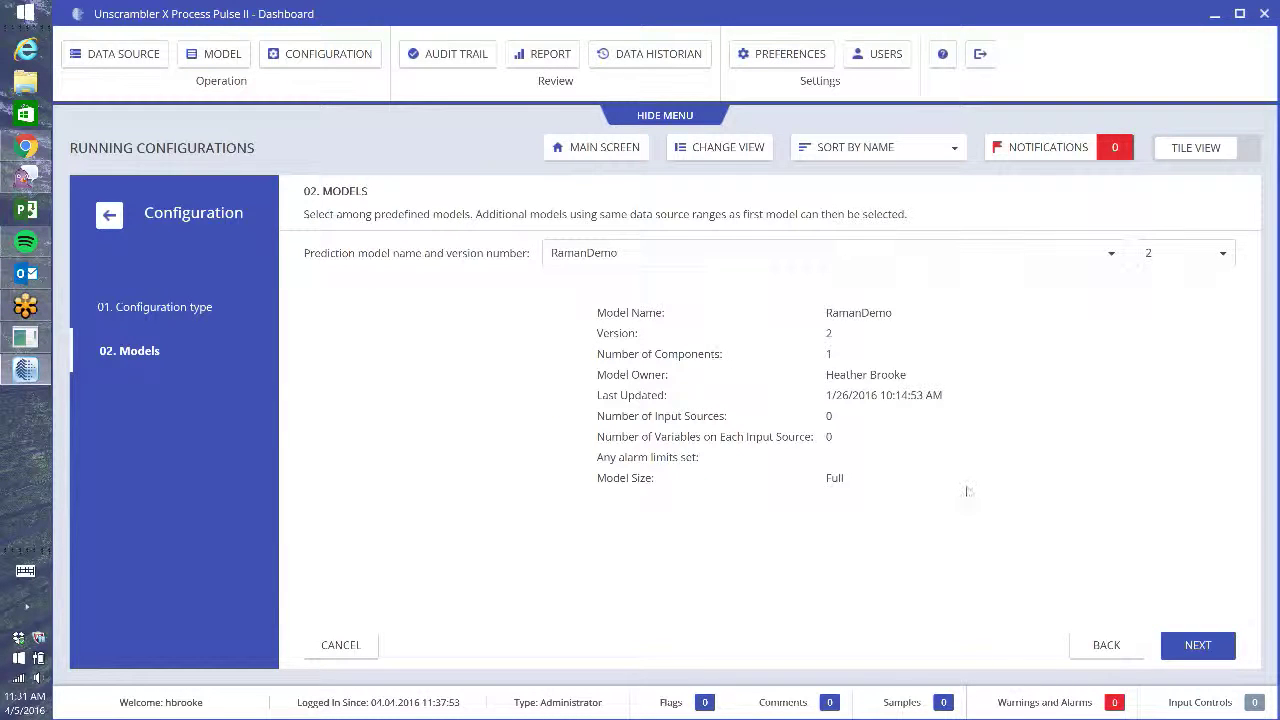
- Select PPII demo, version 1, as the prediction model and continue to Data source
{"action": "left_click", "coordinate": [723, 262]}
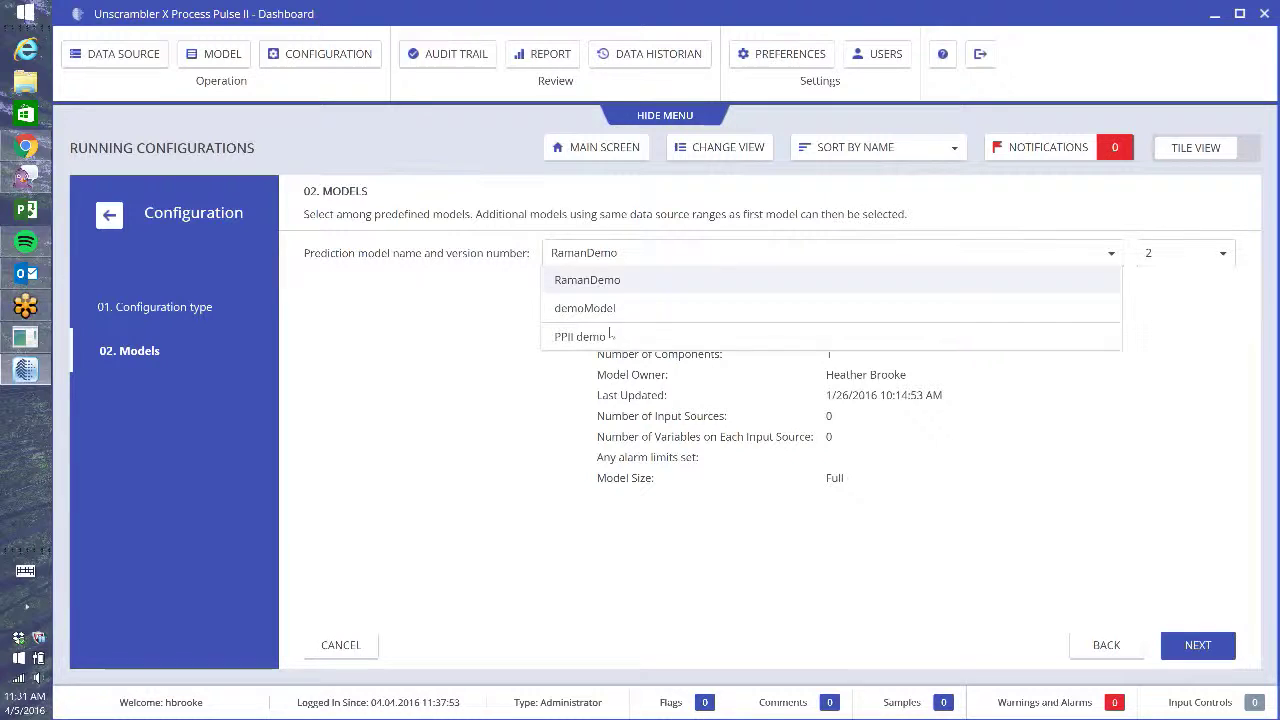
{"action": "left_click", "coordinate": [579, 338]}
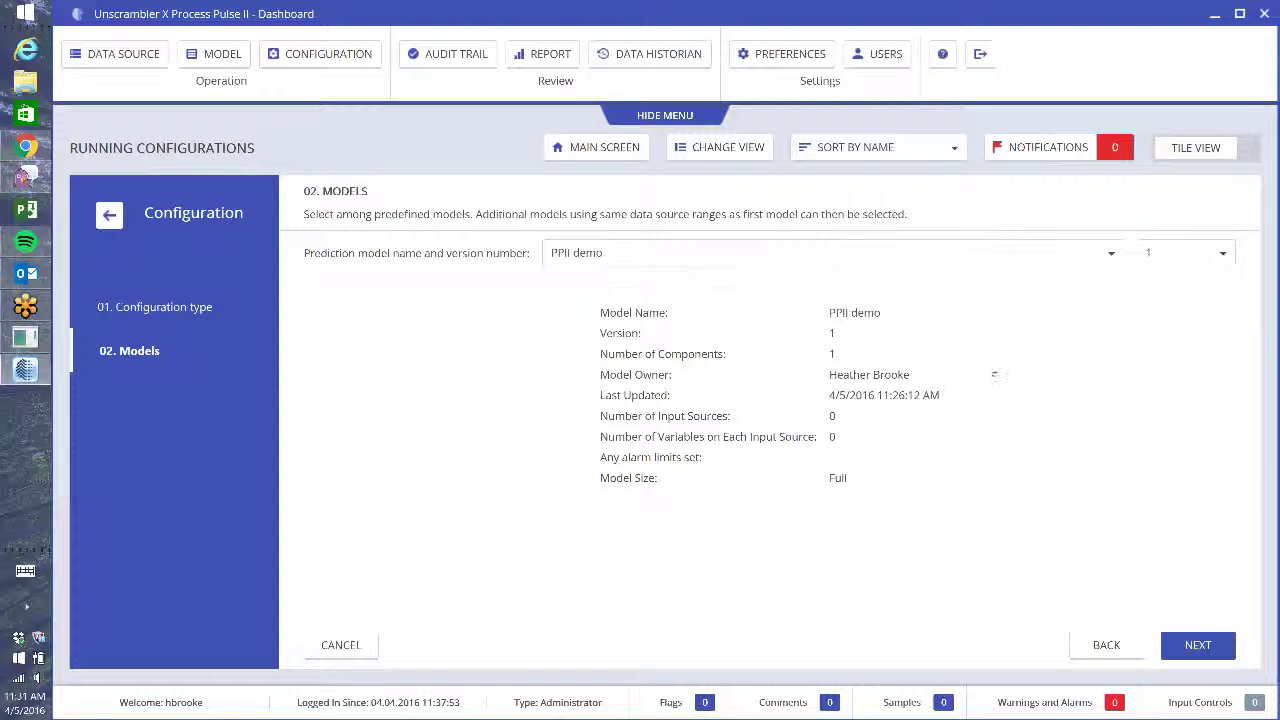
{"action": "left_click", "coordinate": [1199, 647]}
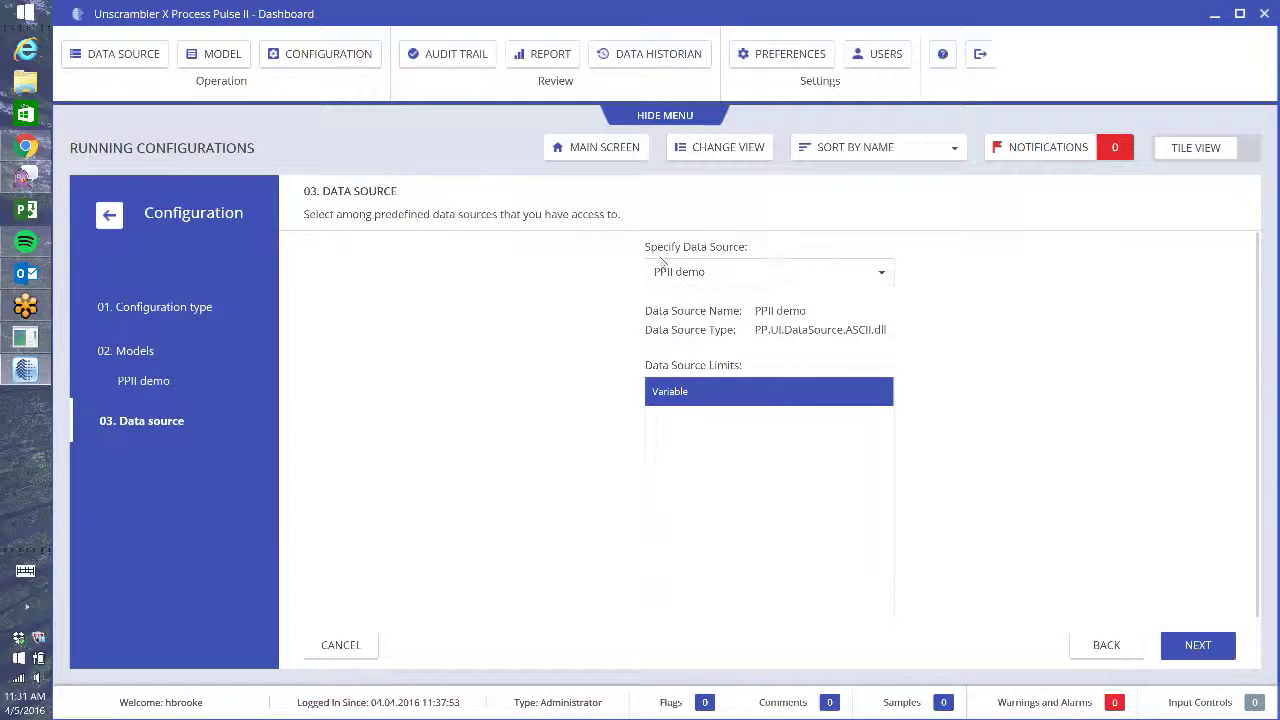
- Keep default Data source, Output and Display options settings and continue to Layout
{"action": "left_click", "coordinate": [1190, 649]}
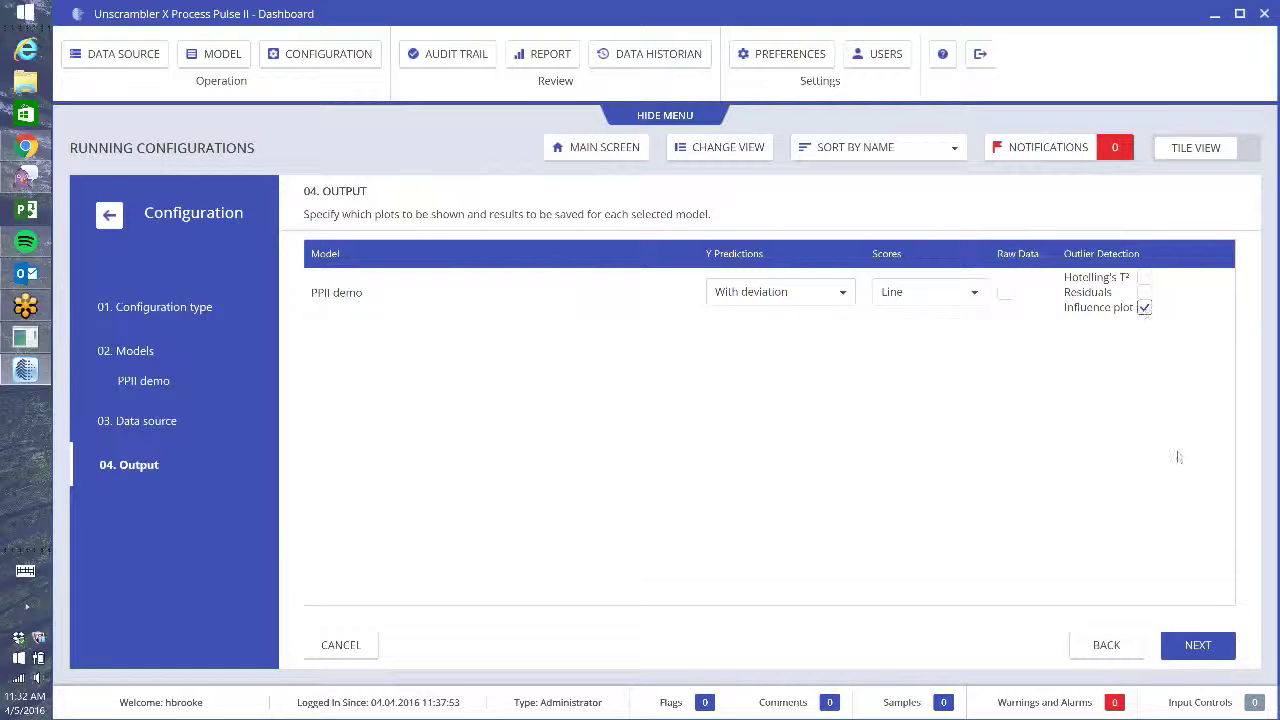
{"action": "left_click", "coordinate": [1212, 646]}
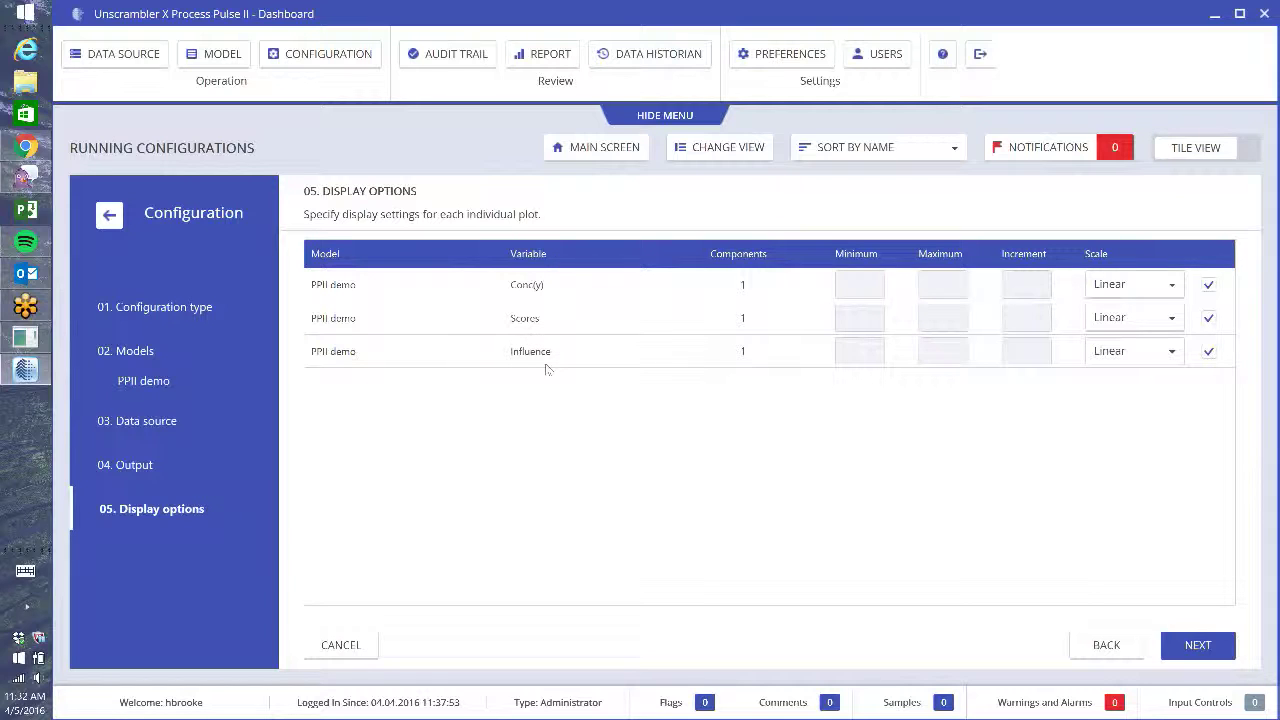
{"action": "left_click", "coordinate": [1209, 650]}
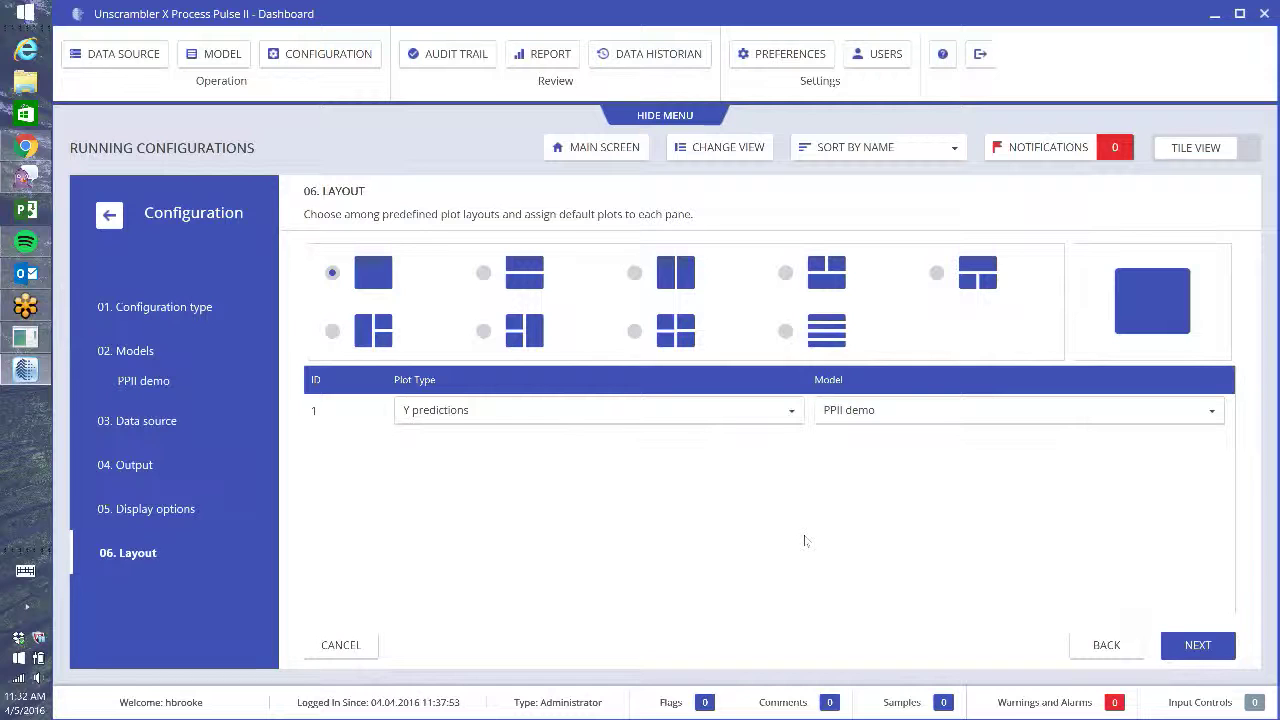
- Use the three-pane layout: Scores in pane 1, Influence plot in pane 2, Y predictions in pane 3
{"action": "left_click", "coordinate": [786, 275]}
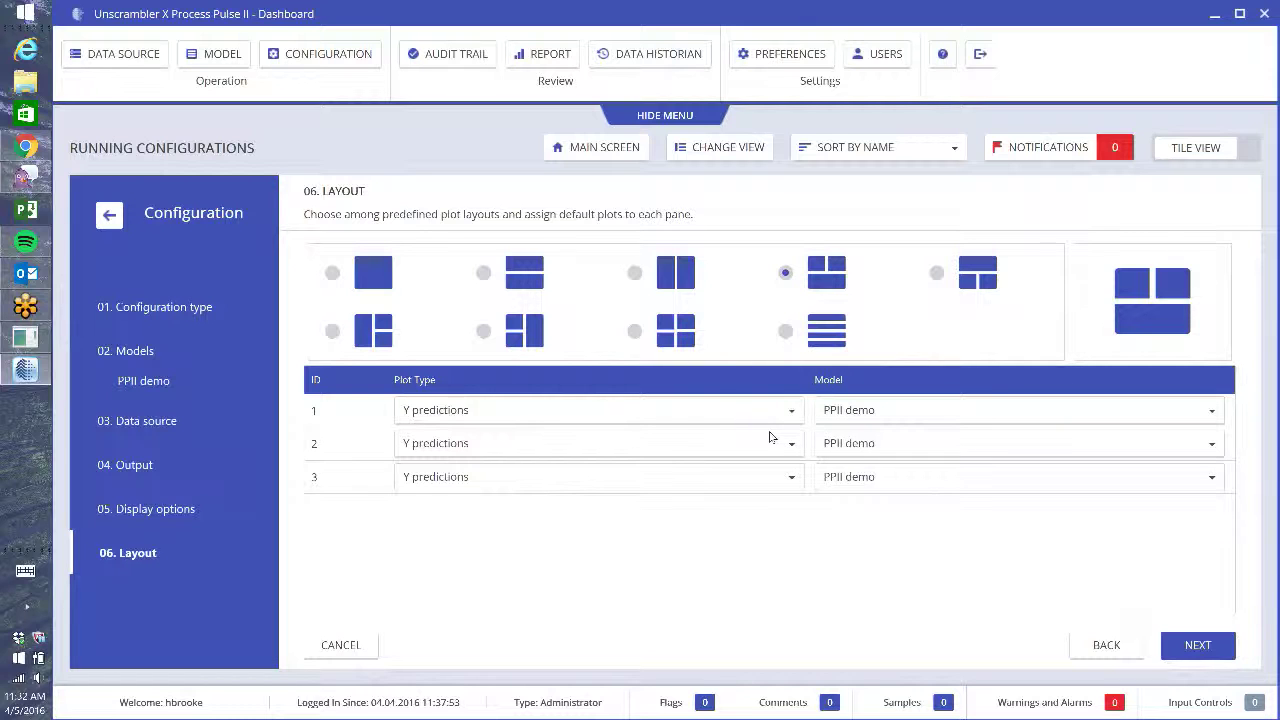
{"action": "left_click", "coordinate": [793, 413]}
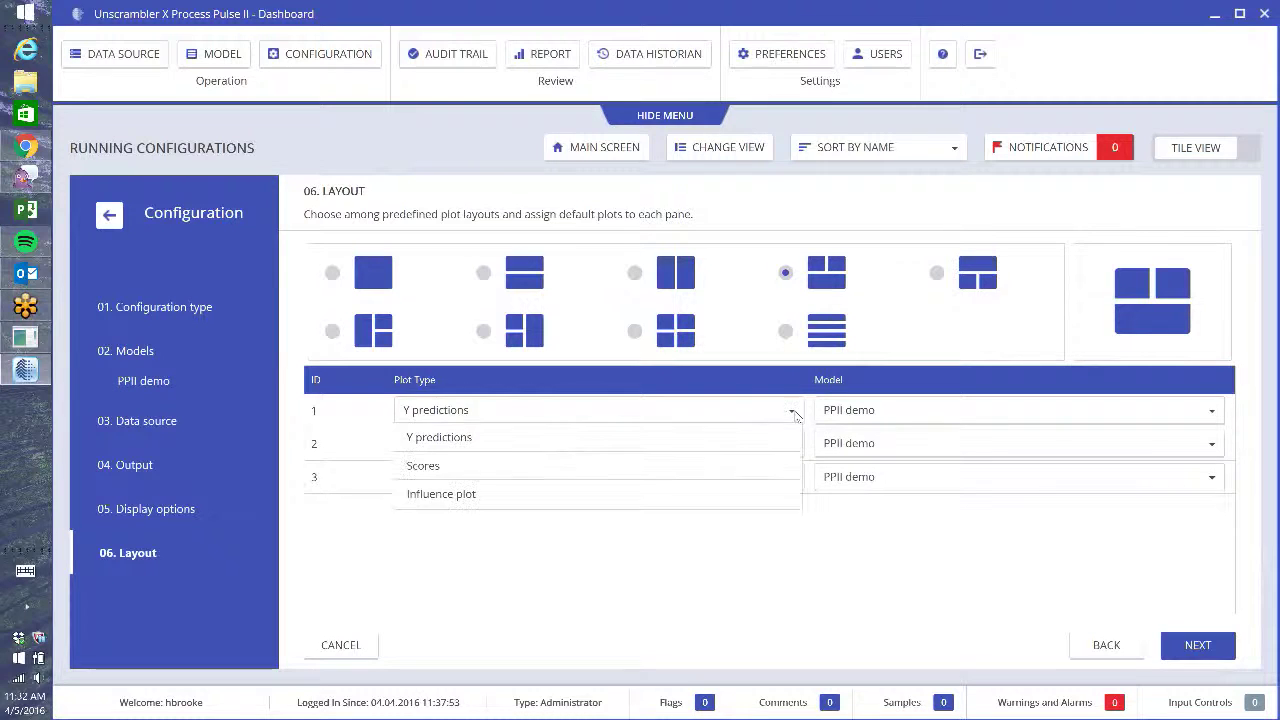
{"action": "left_click", "coordinate": [729, 467]}
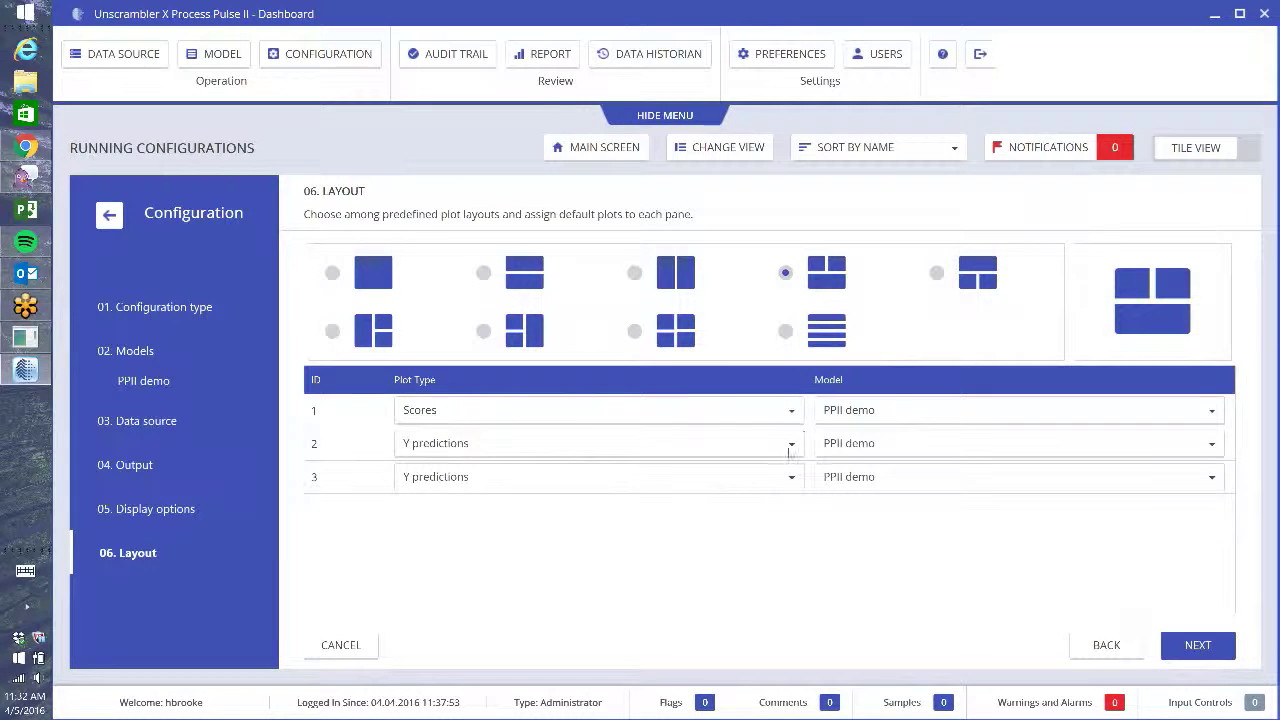
{"action": "left_click", "coordinate": [791, 445]}
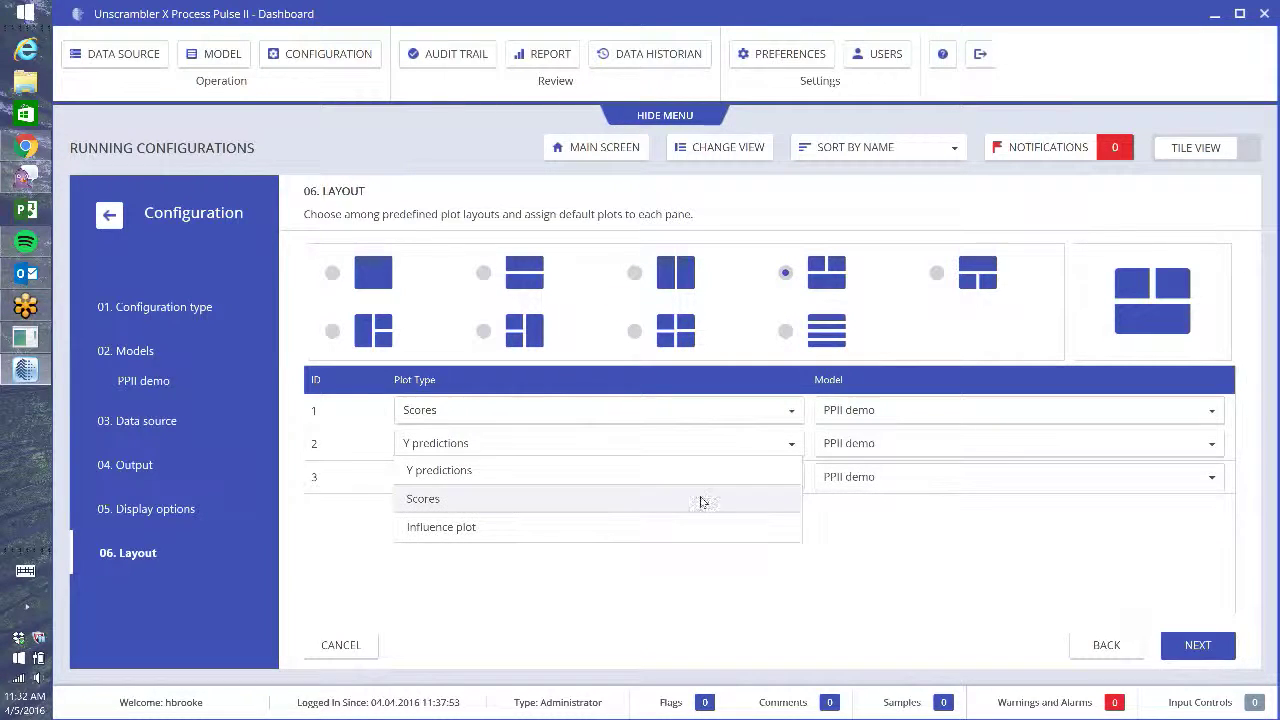
{"action": "left_click", "coordinate": [655, 530]}
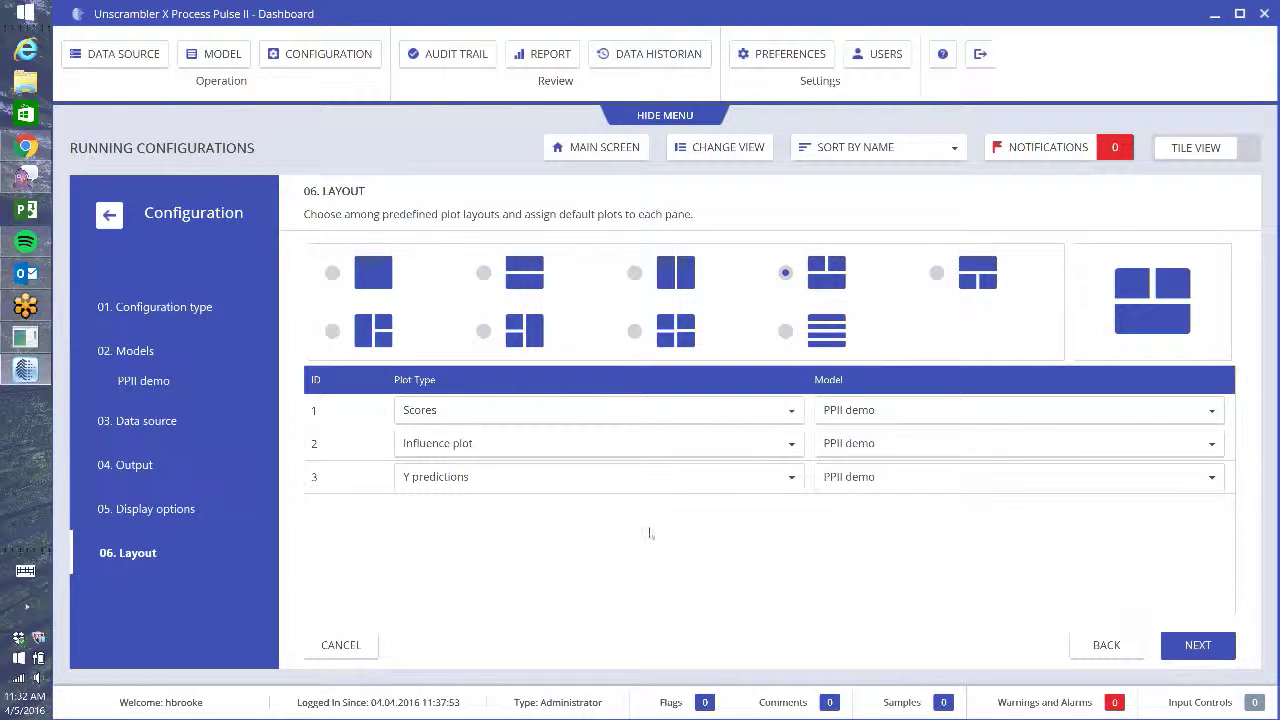
{"action": "left_click", "coordinate": [704, 484]}
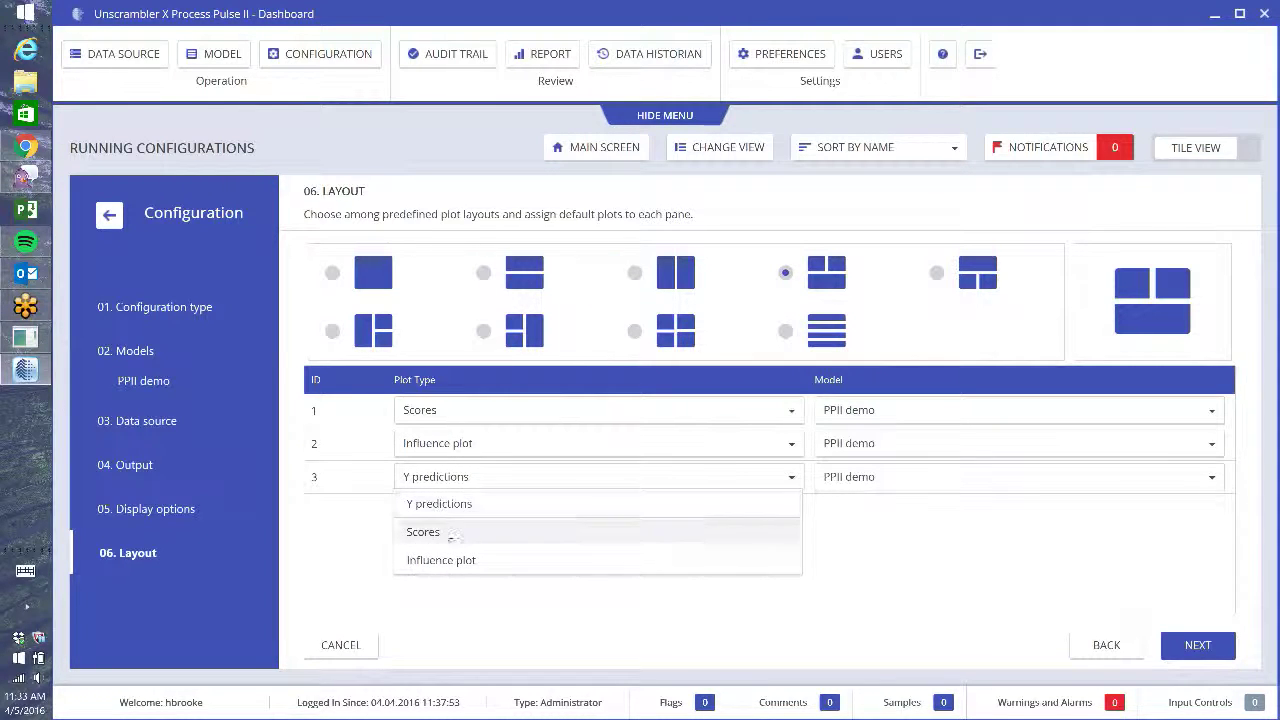
{"action": "left_click", "coordinate": [449, 506]}
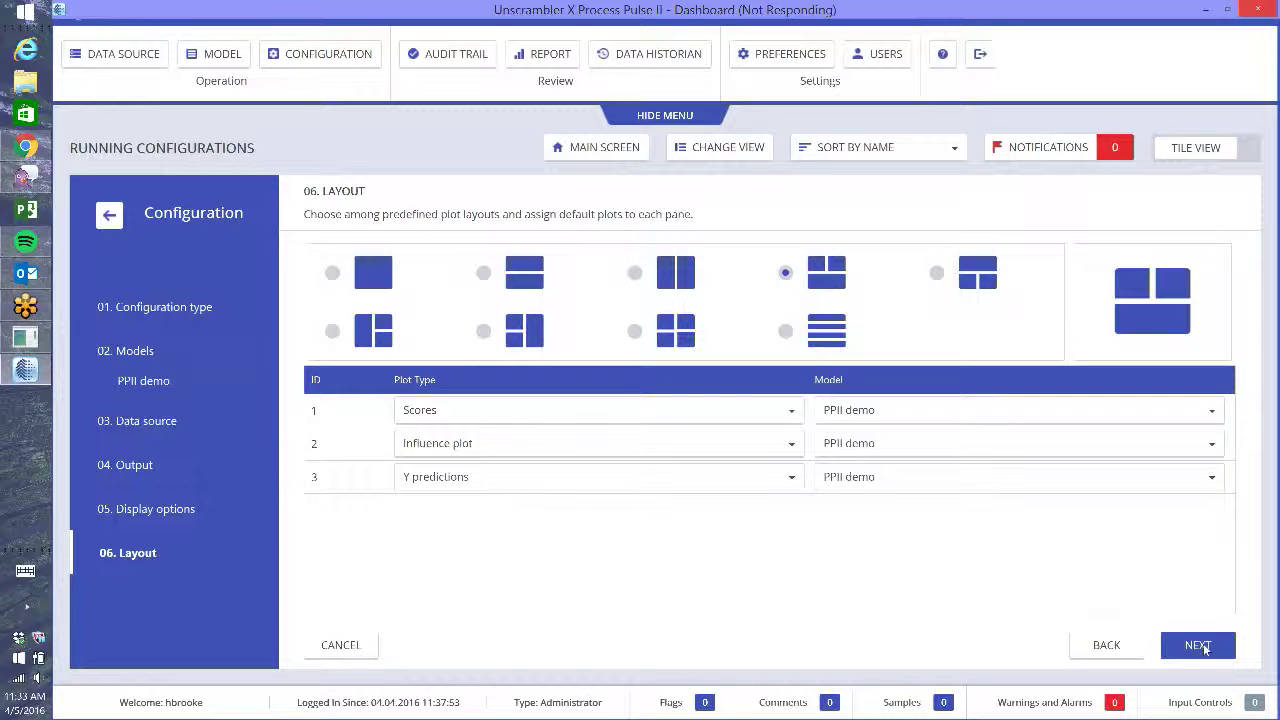
{"action": "left_click", "coordinate": [1205, 646]}
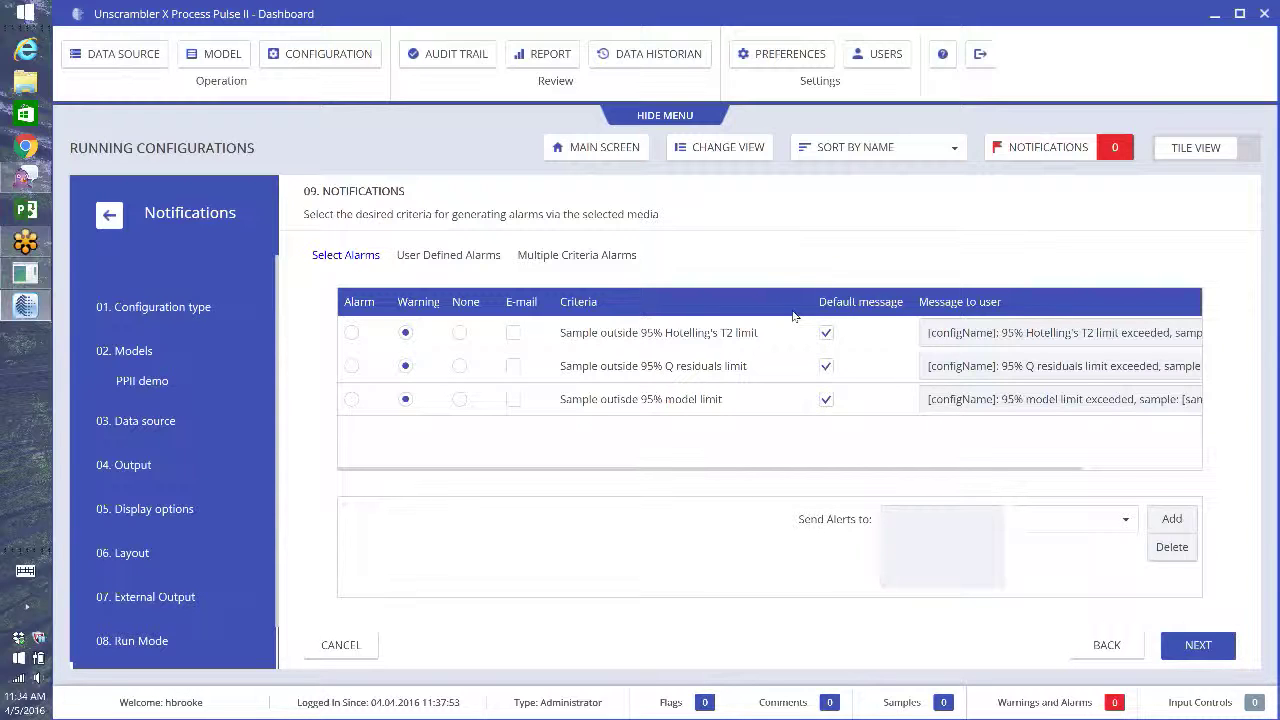
- Turn off default messages for the Hotelling's T2 and Q residuals warnings
{"action": "left_click", "coordinate": [826, 333]}
{"action": "left_click", "coordinate": [826, 366]}
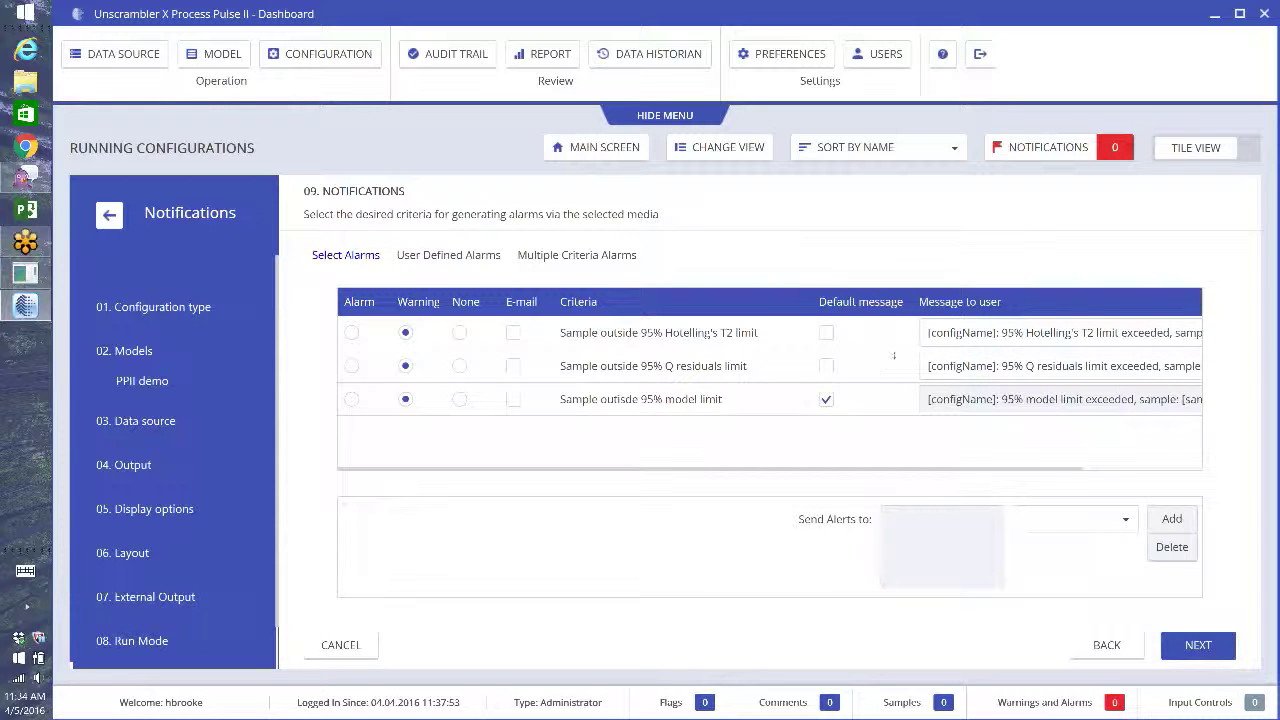
{"action": "left_click", "coordinate": [1212, 645]}
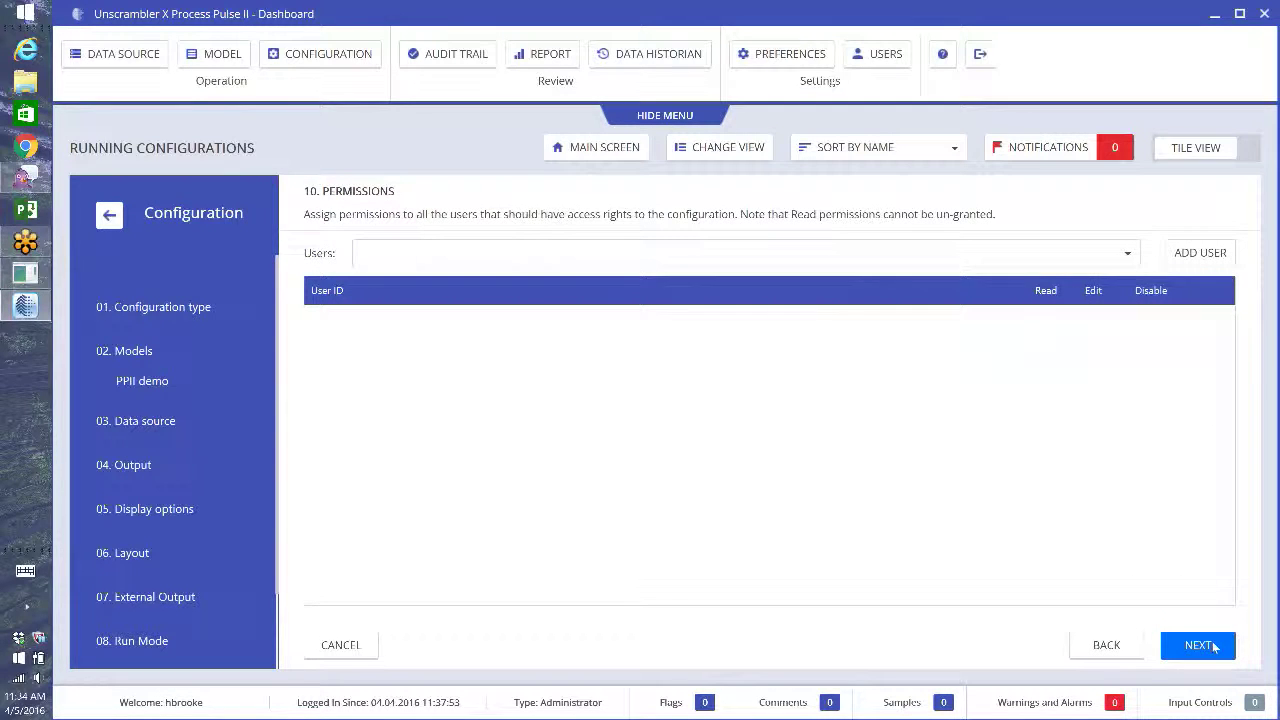
- Review the Summary, then finish and confirm saving PPII demo prediction as version 1
{"action": "left_click", "coordinate": [1214, 647]}
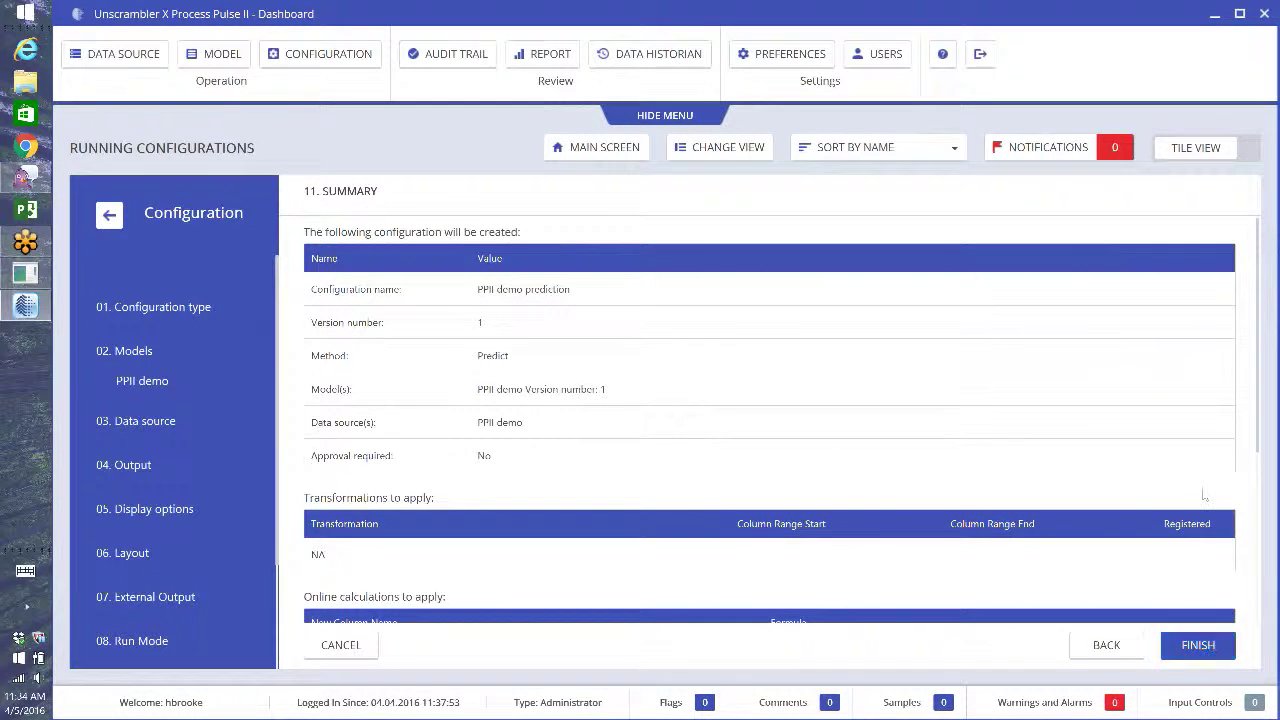
{"action": "scroll", "coordinate": [1204, 494], "scroll_direction": "down", "scroll_amount": 3}
{"action": "scroll", "coordinate": [1204, 494], "scroll_direction": "up", "scroll_amount": 3}
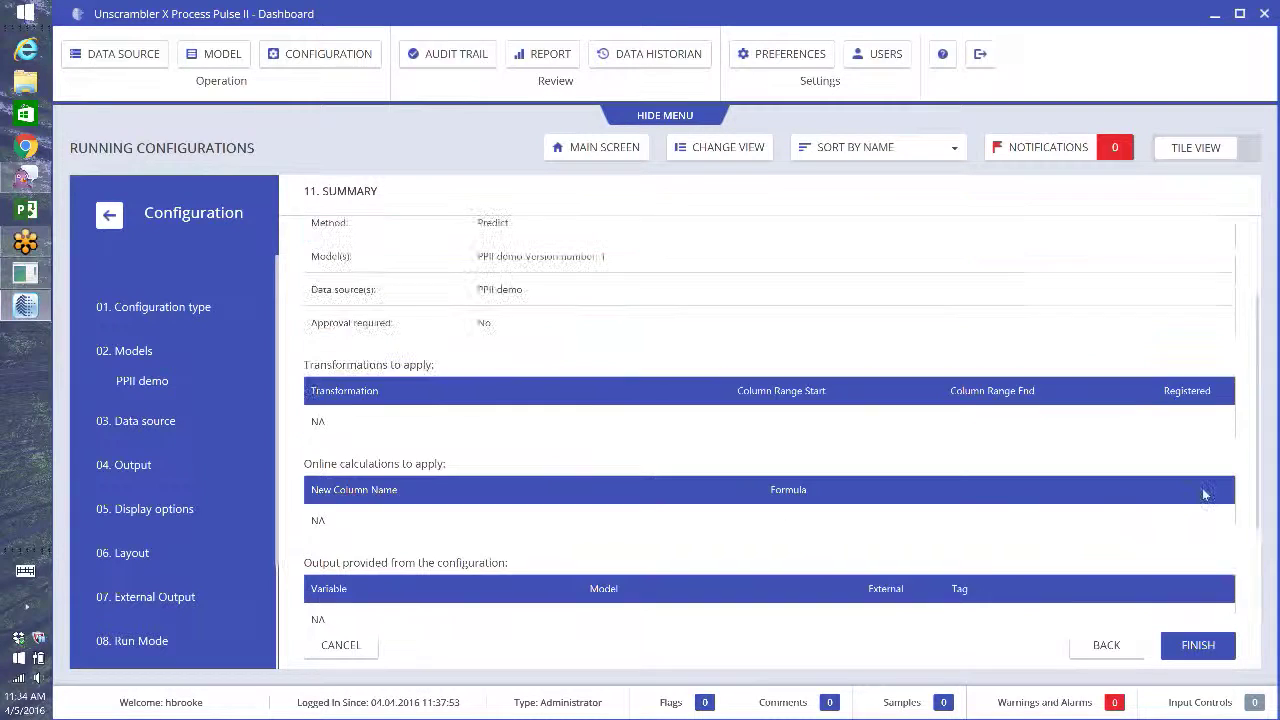
{"action": "scroll", "coordinate": [1204, 494], "scroll_direction": "down", "scroll_amount": 3}
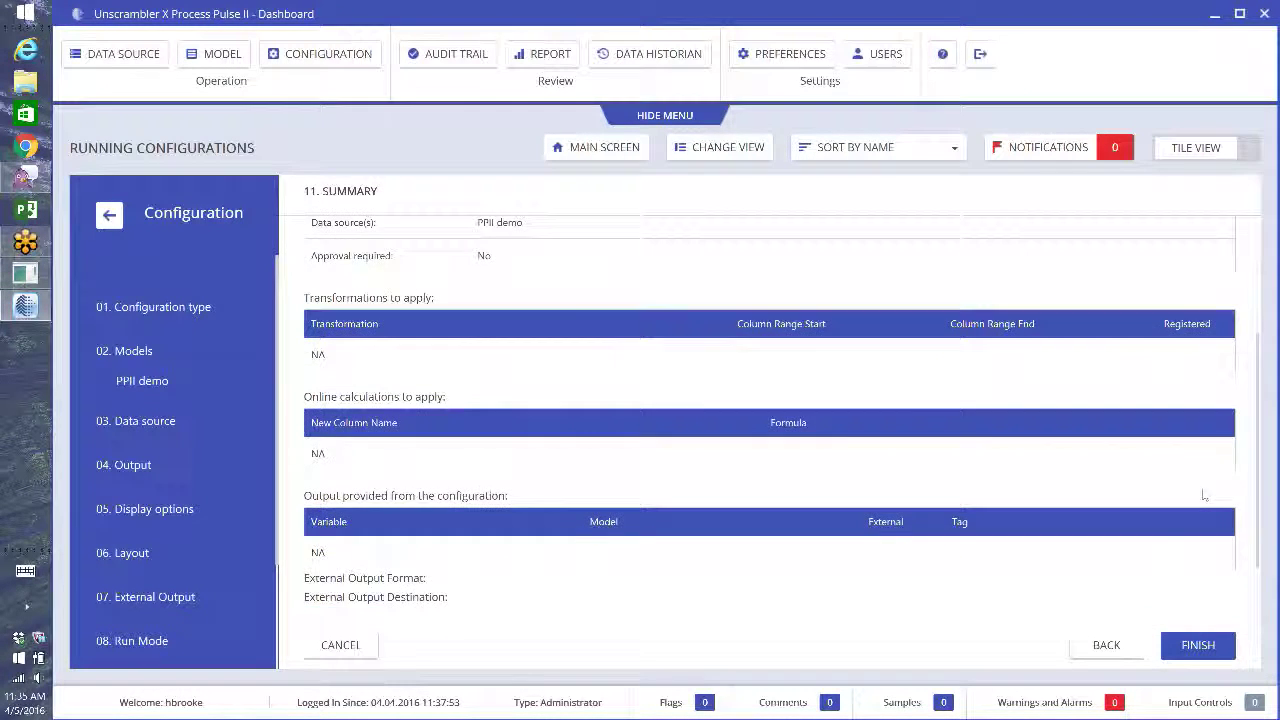
{"action": "left_click", "coordinate": [1215, 649]}
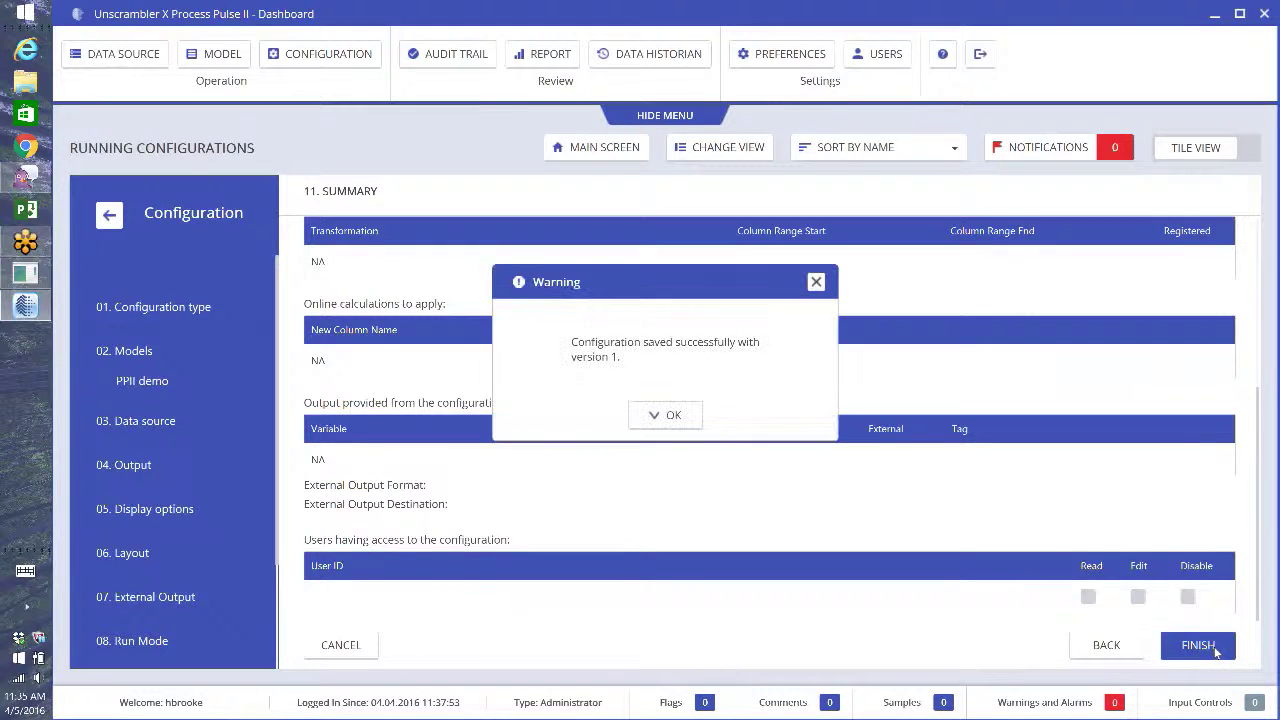
{"action": "left_click", "coordinate": [673, 415]}
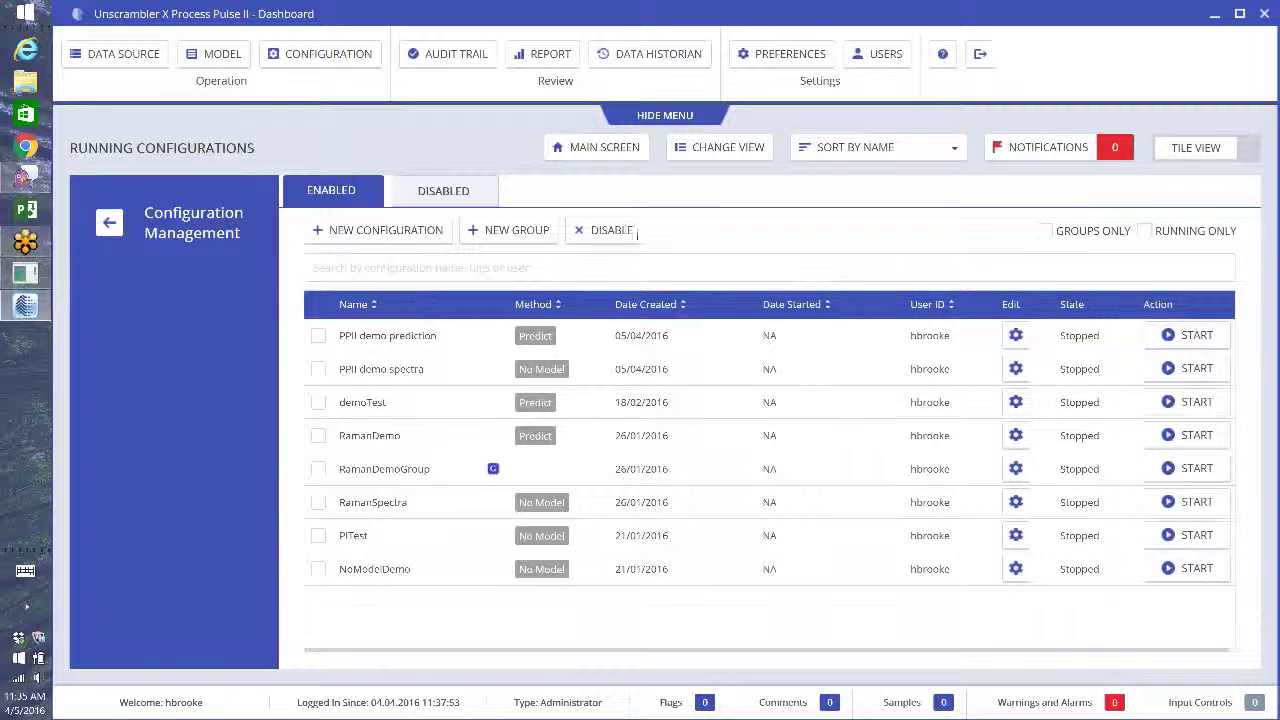
- Start a new configuration group from Configuration Management
{"action": "left_click", "coordinate": [505, 230]}
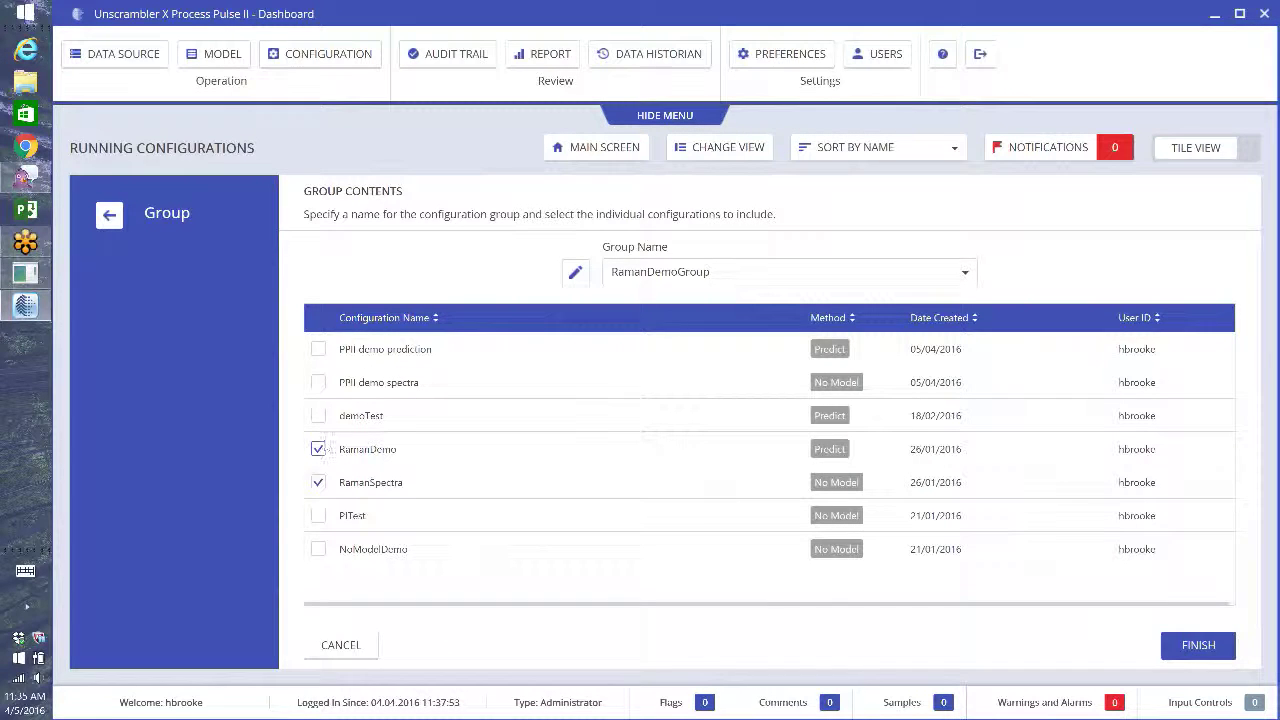
- Name a new group 'PPII demo group', include PPII demo prediction and PPII demo spectra, and save it
{"action": "left_click", "coordinate": [575, 272]}
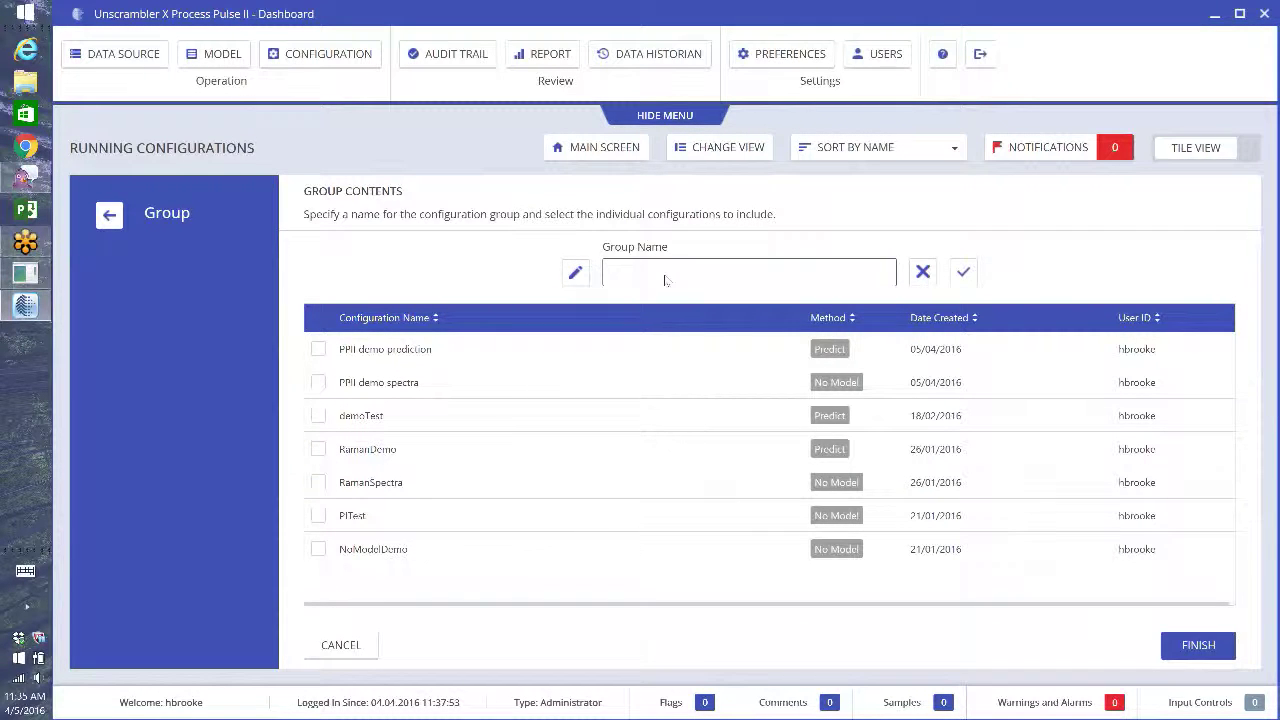
{"action": "type", "text": "PPII de"}
{"action": "type", "text": "mo group"}
{"action": "left_click", "coordinate": [964, 272]}
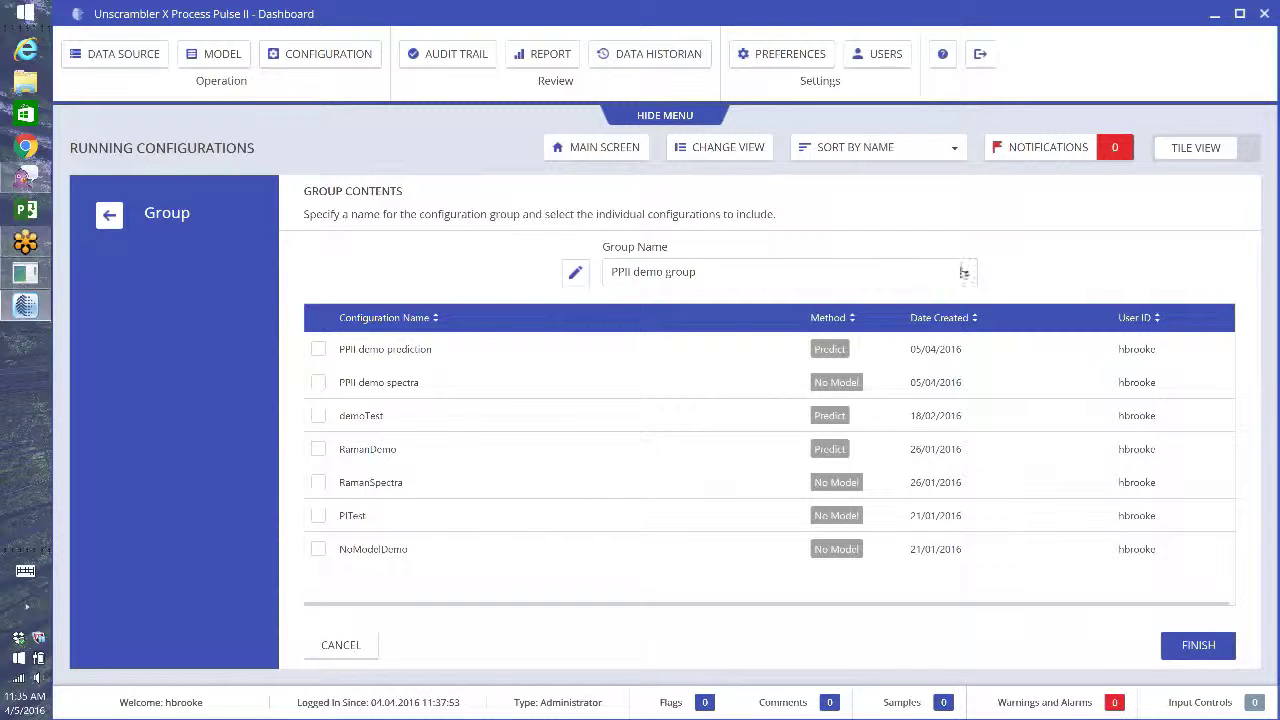
{"action": "left_click", "coordinate": [318, 350]}
{"action": "left_click", "coordinate": [317, 383]}
{"action": "left_click", "coordinate": [1199, 648]}
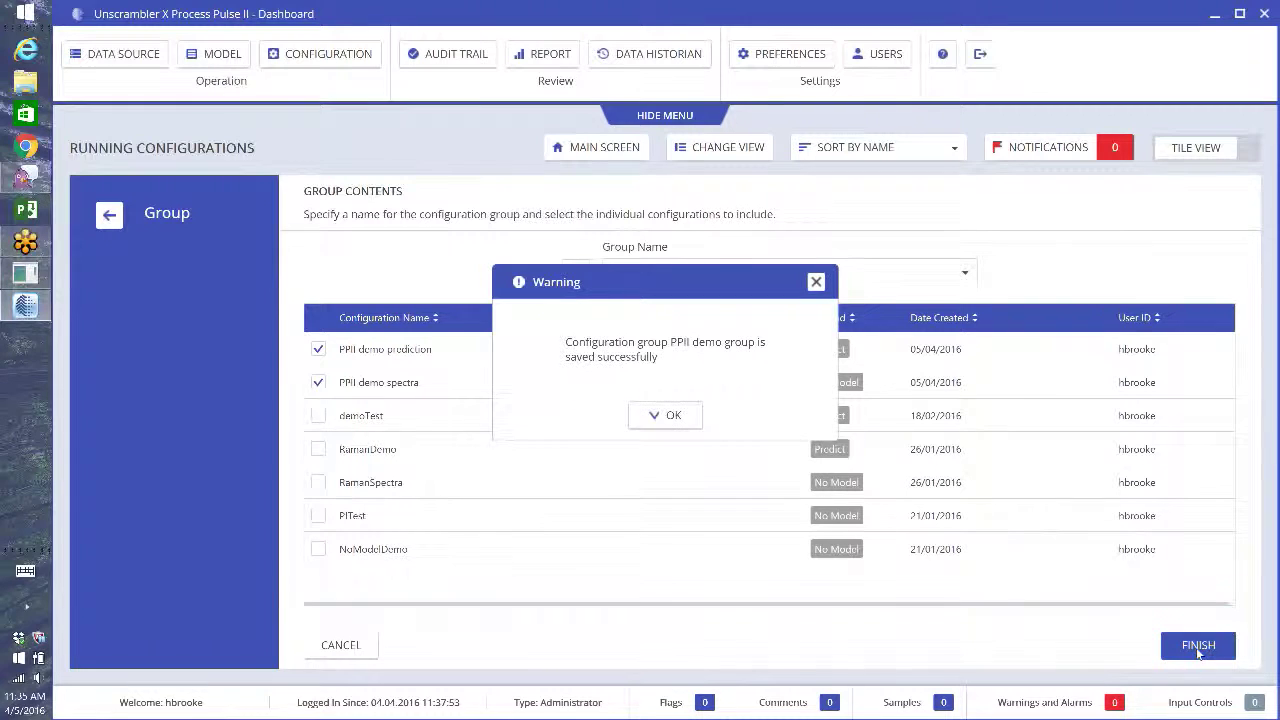
{"action": "left_click", "coordinate": [692, 416]}
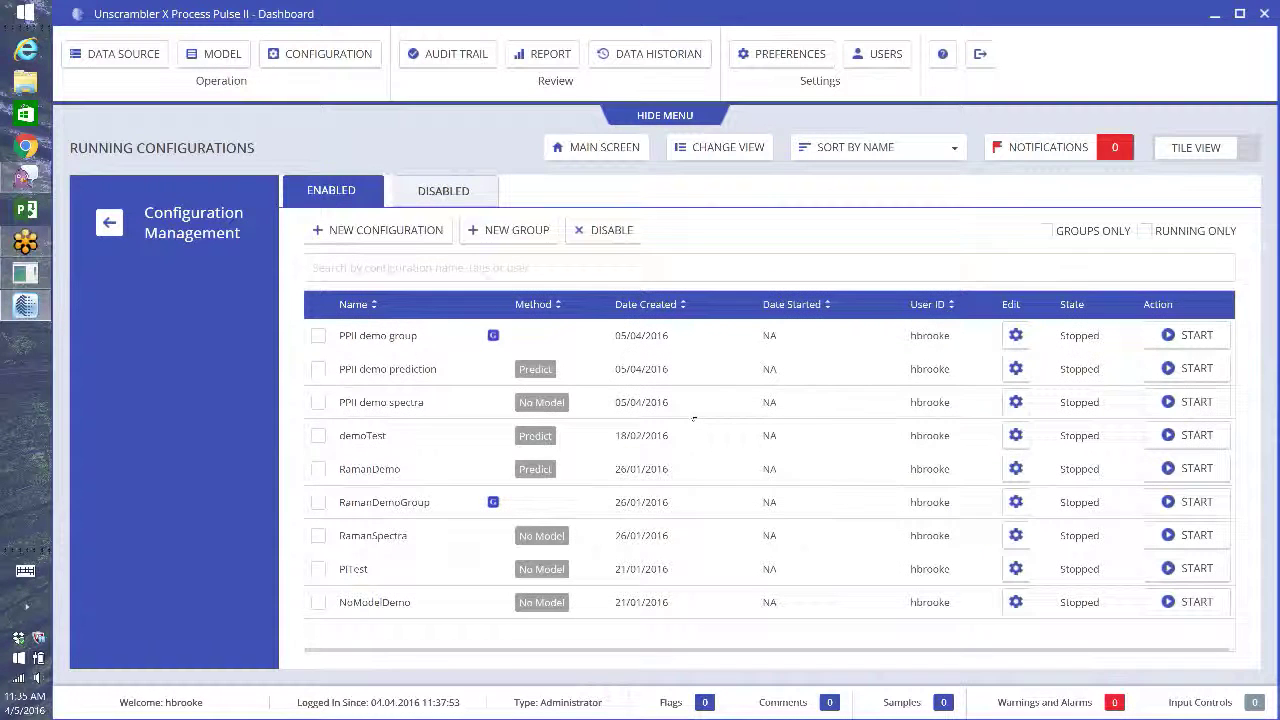
- Start the RamanDemoGroup run, then toggle the concentration numeric read-out on and back to a trend
{"action": "left_click", "coordinate": [1172, 503]}
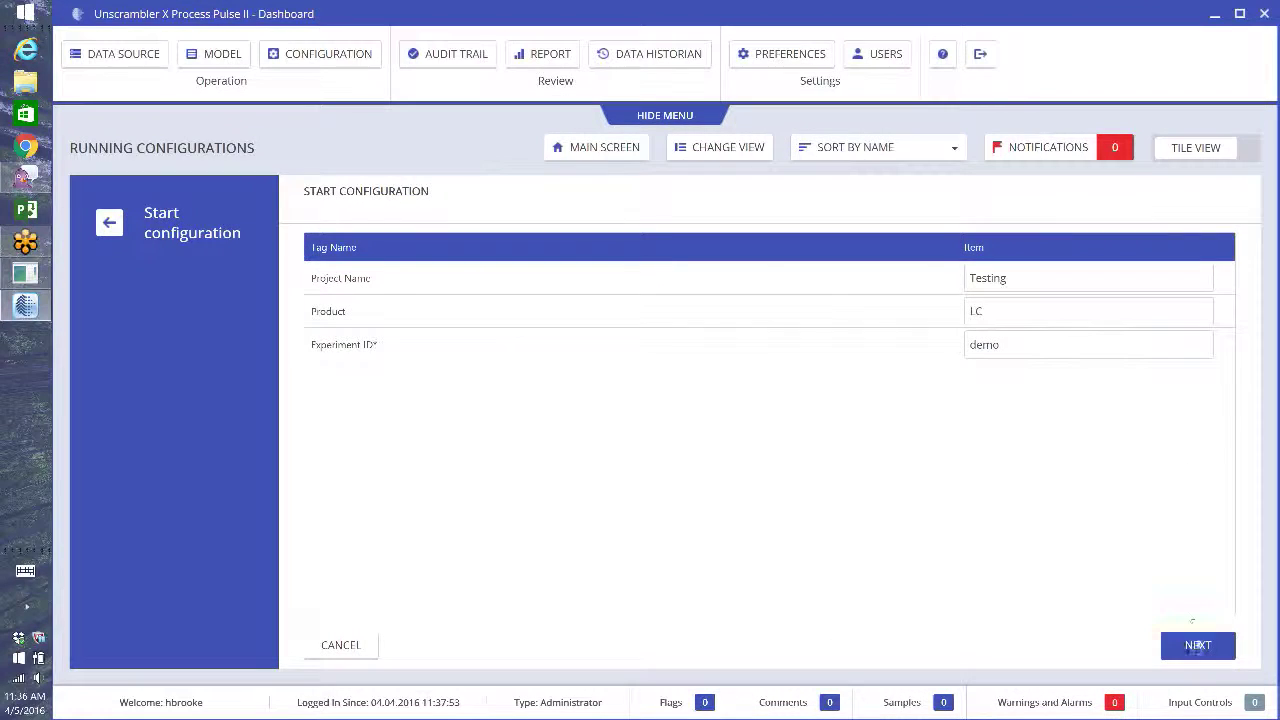
{"action": "left_click", "coordinate": [1198, 645]}
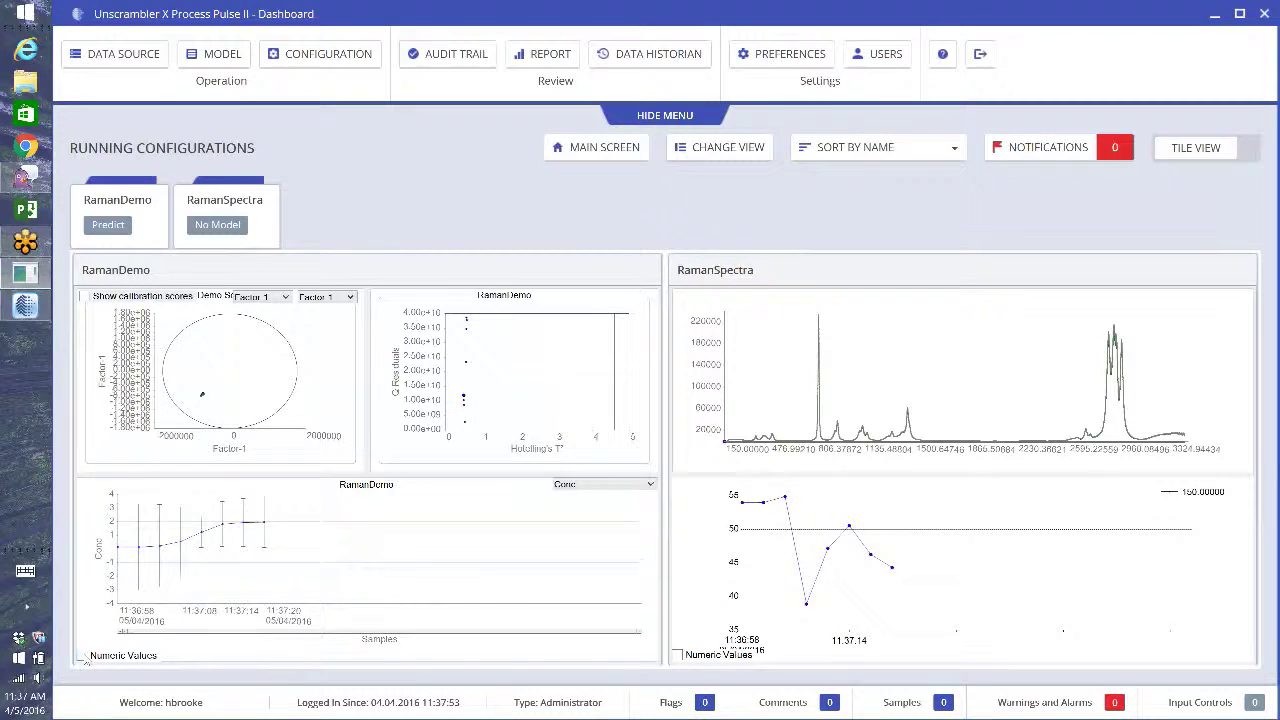
{"action": "left_click", "coordinate": [84, 656]}
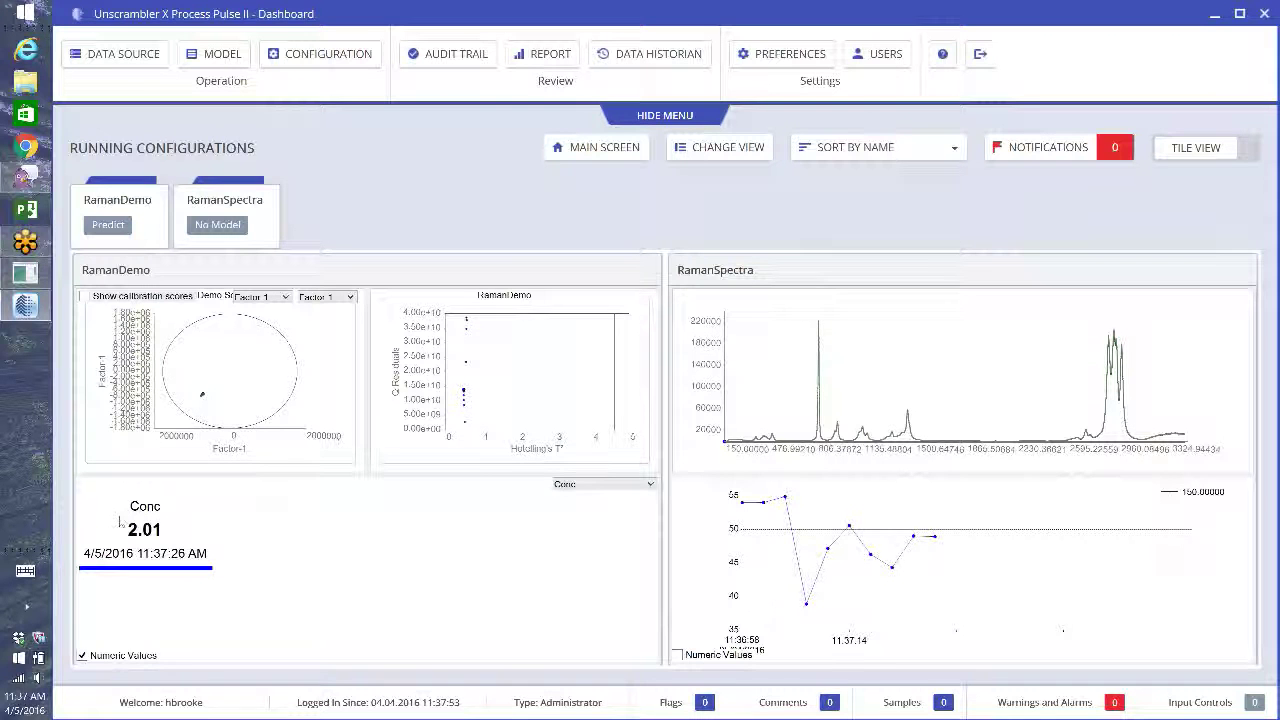
{"action": "left_click", "coordinate": [83, 656]}
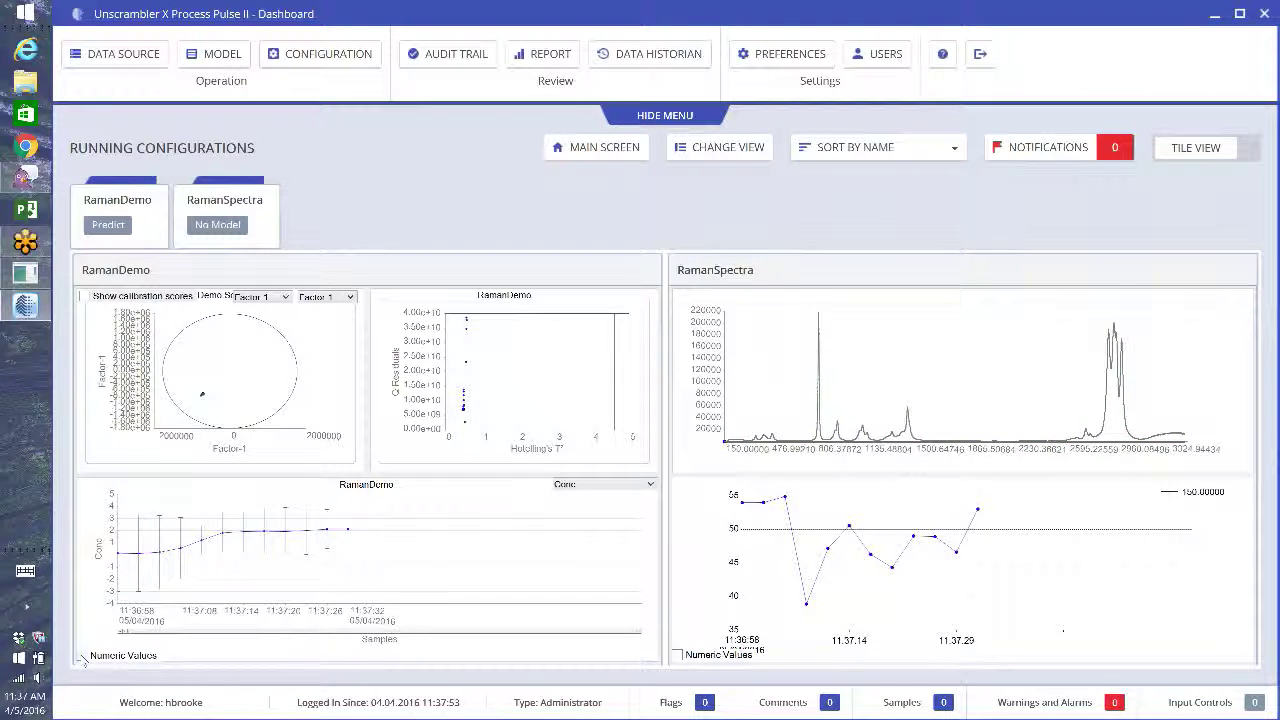
- Close and reopen the RamanDemo and RamanSpectra panels so they sit side by side
{"action": "left_click", "coordinate": [257, 204]}
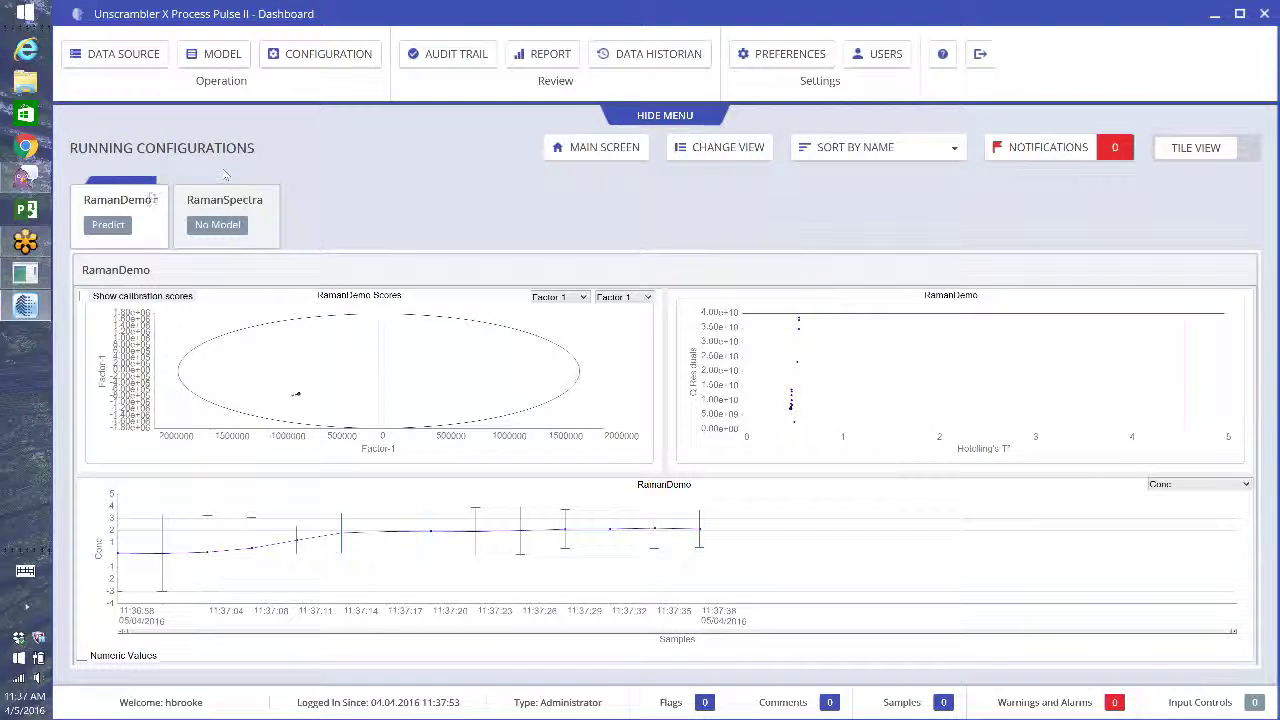
{"action": "left_click", "coordinate": [150, 196]}
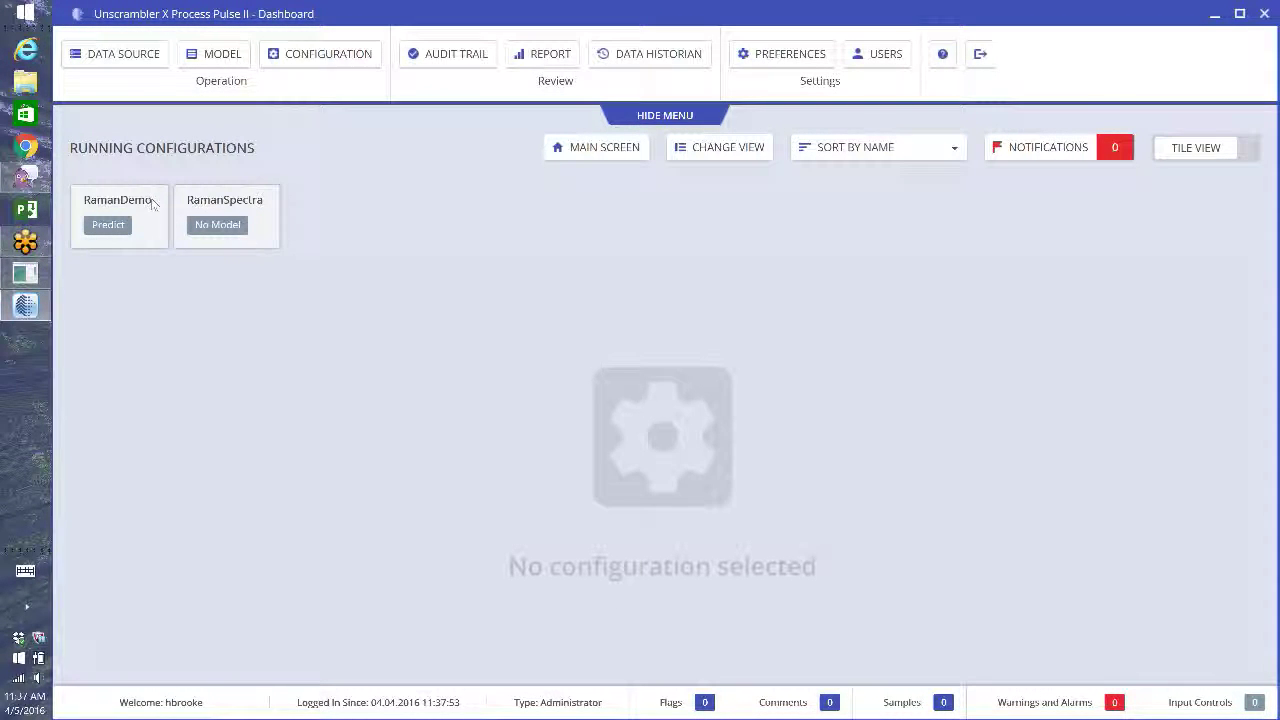
{"action": "left_click", "coordinate": [150, 204]}
{"action": "left_click", "coordinate": [242, 204]}
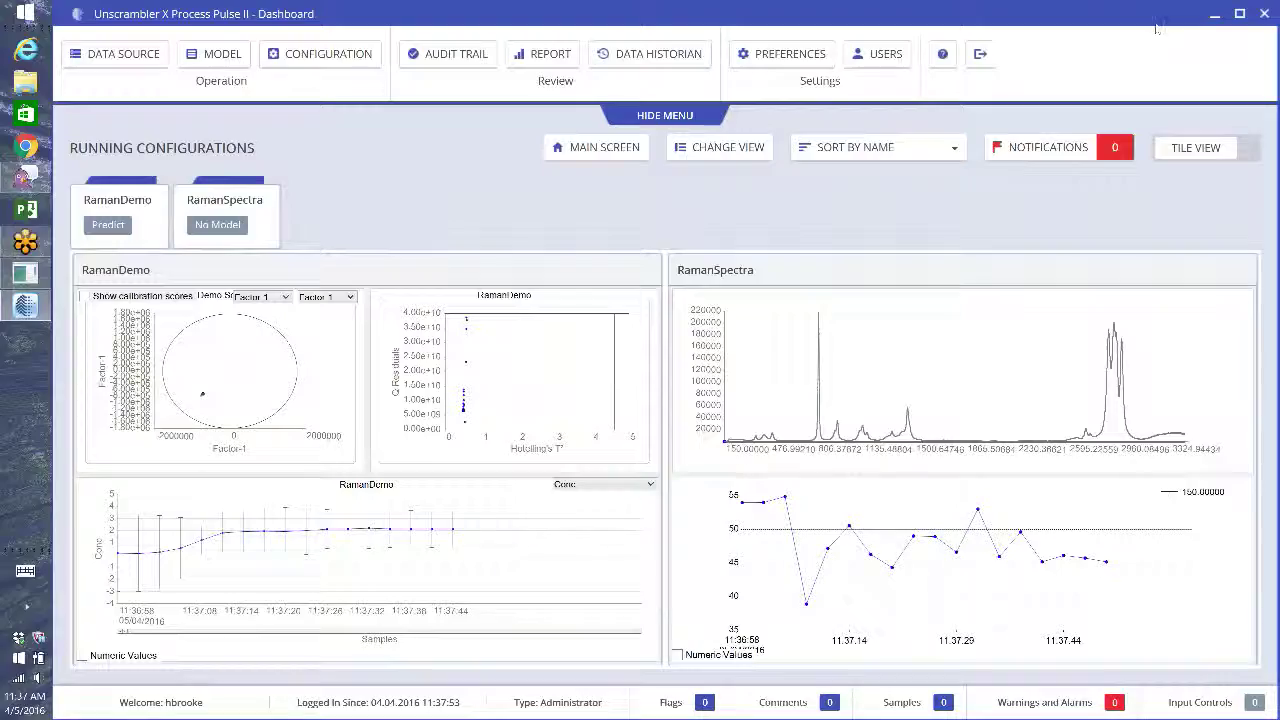
- Relaunch the dashboard, log in with username and password, and show RamanDemo and RamanSpectra side by side
{"action": "left_click", "coordinate": [1264, 14]}
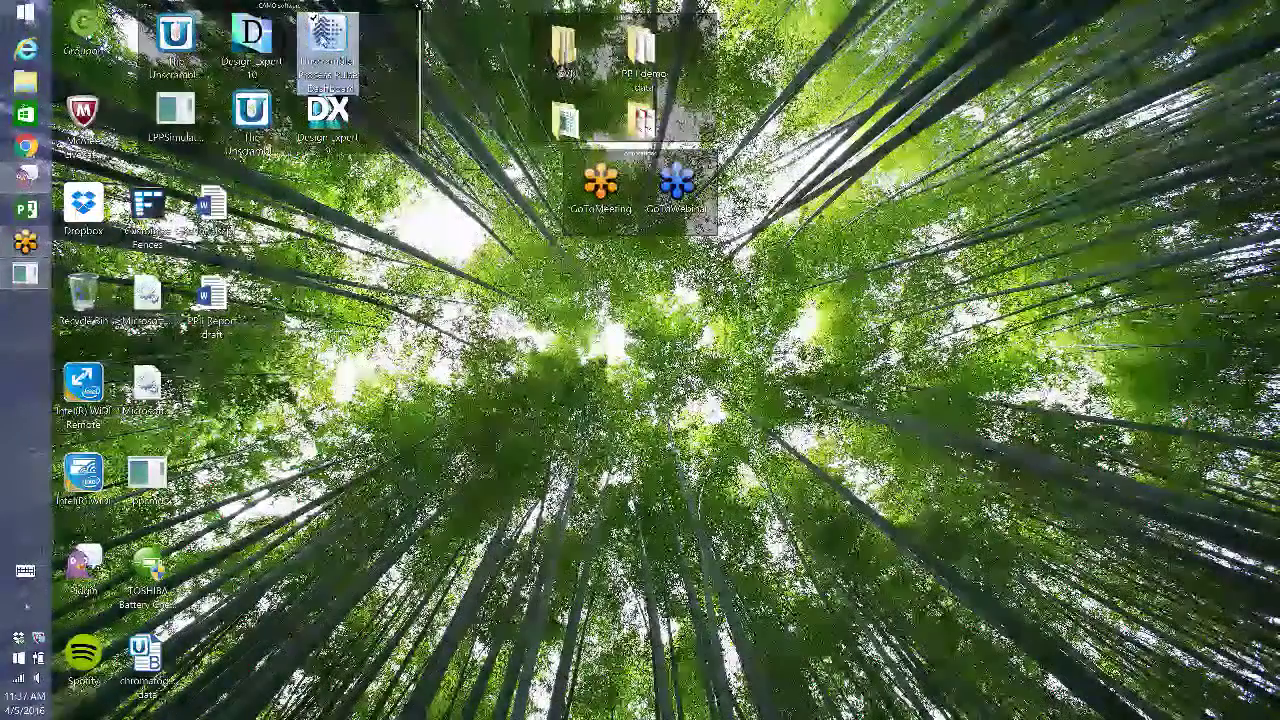
{"action": "double_click", "coordinate": [327, 42]}
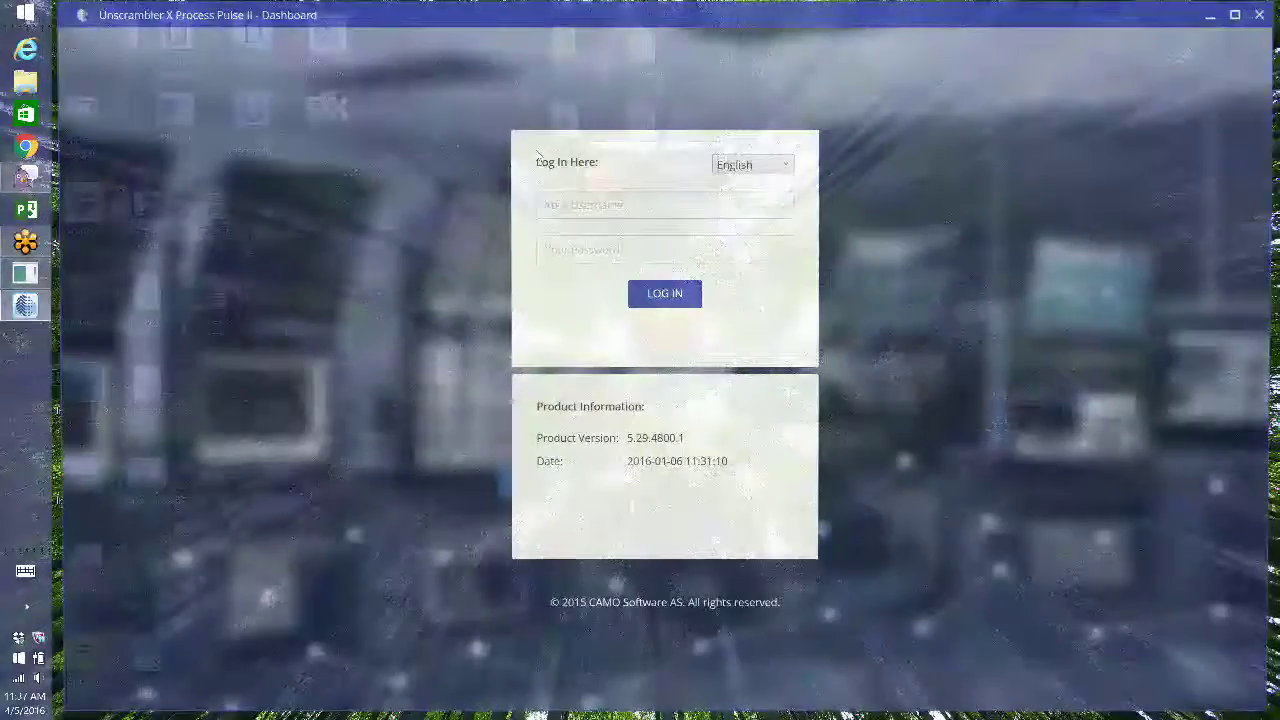
{"action": "left_click", "coordinate": [663, 206]}
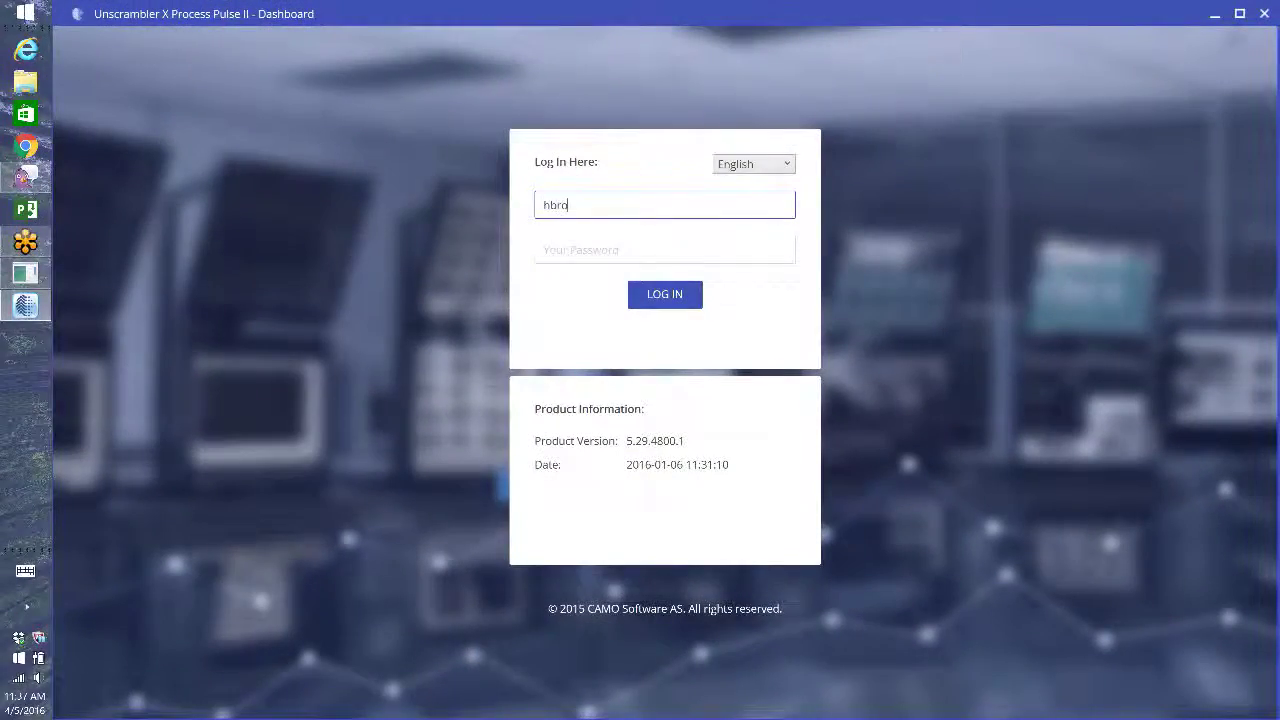
{"action": "key", "text": "Tab"}
{"action": "type", "text": "****"}
{"action": "left_click", "coordinate": [666, 296]}
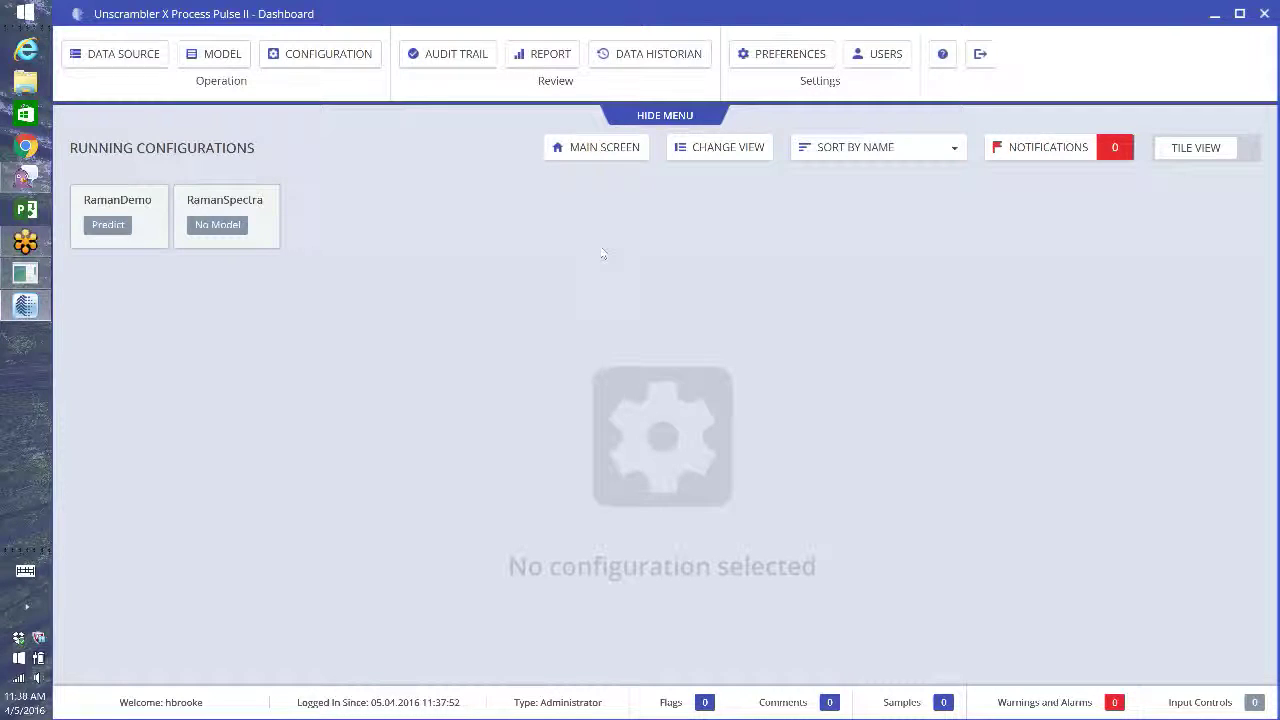
{"action": "left_click", "coordinate": [156, 205]}
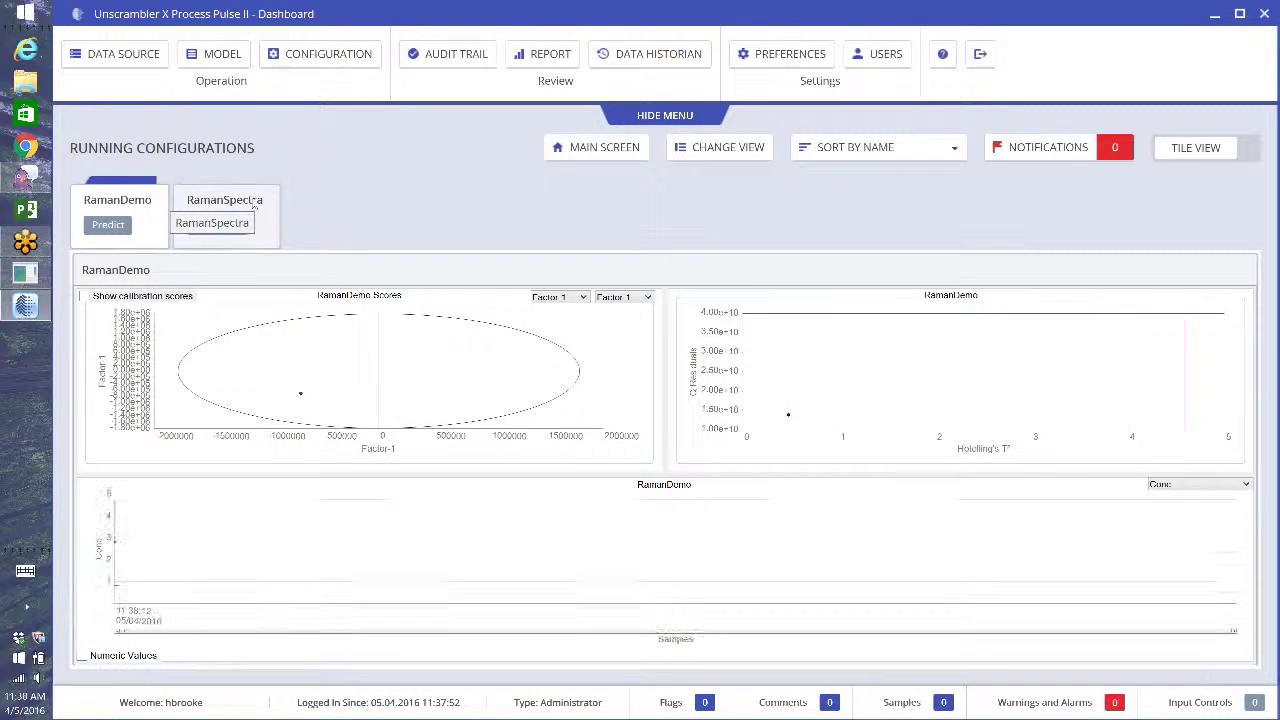
{"action": "left_click", "coordinate": [255, 203]}
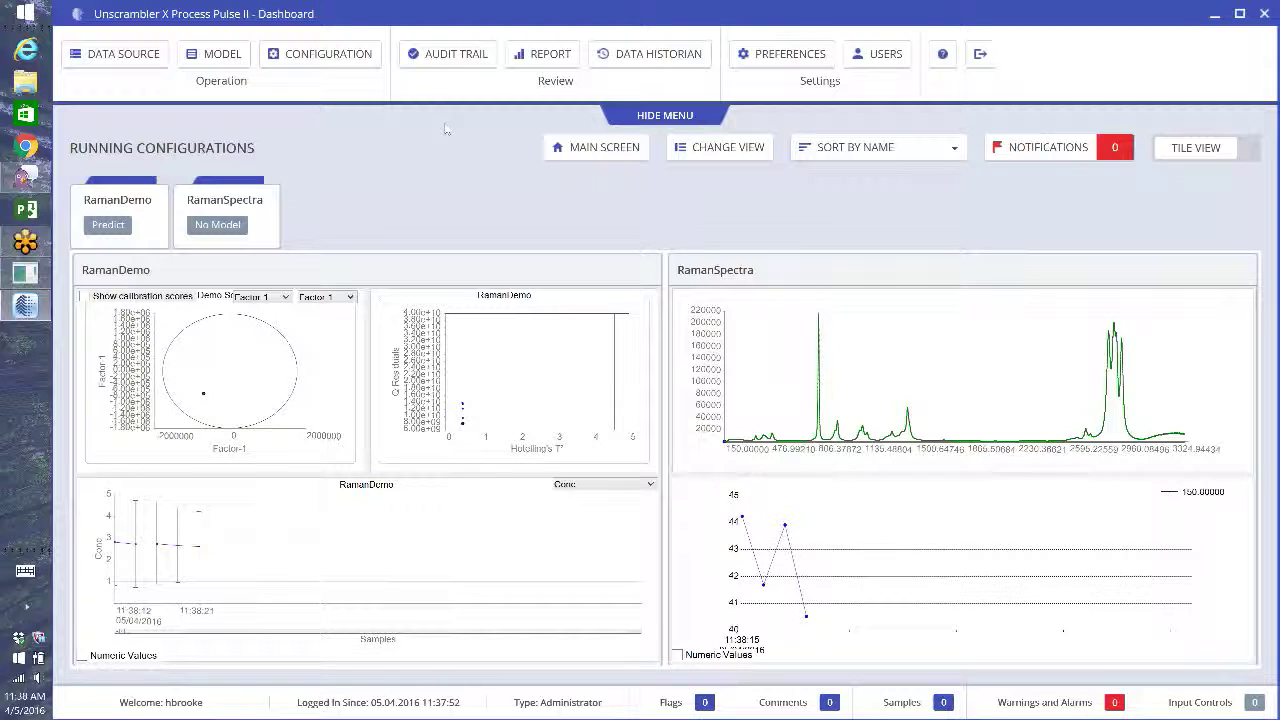
- Stop RamanDemoGroup from the configuration list so all show Stopped, then request the Audit Trail
{"action": "left_click", "coordinate": [298, 58]}
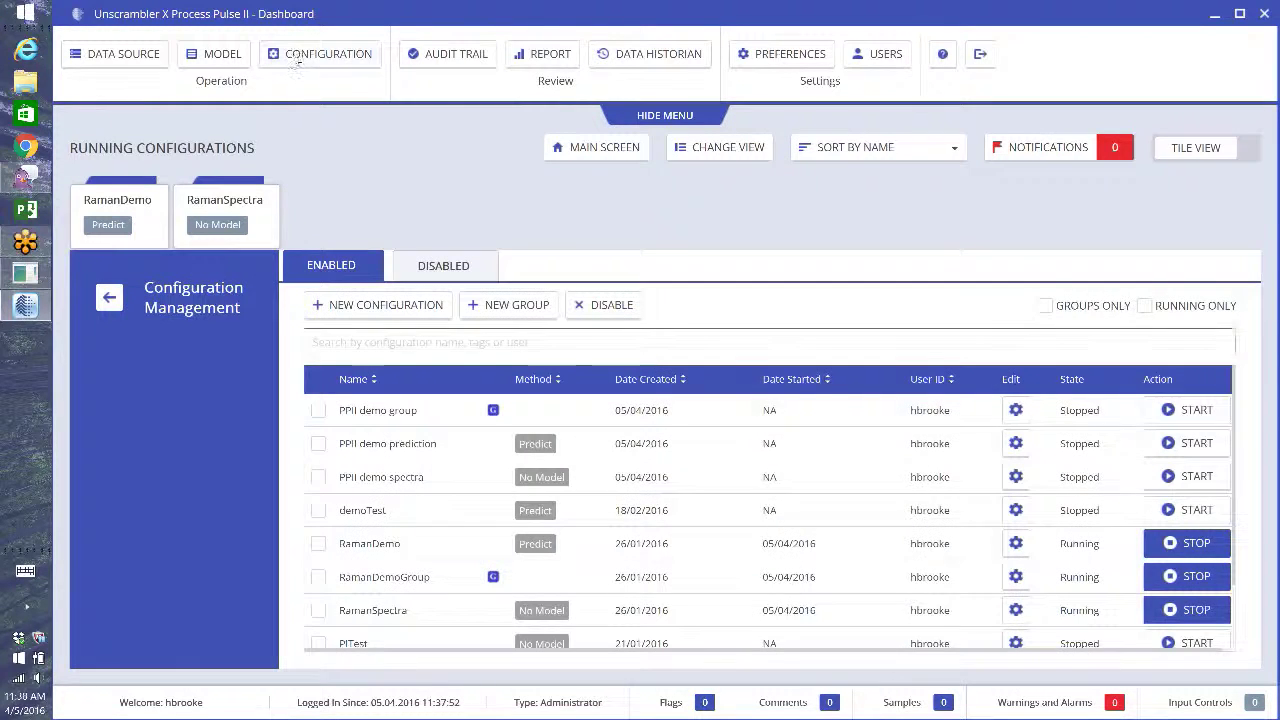
{"action": "left_click", "coordinate": [1203, 578]}
{"action": "left_click", "coordinate": [697, 418]}
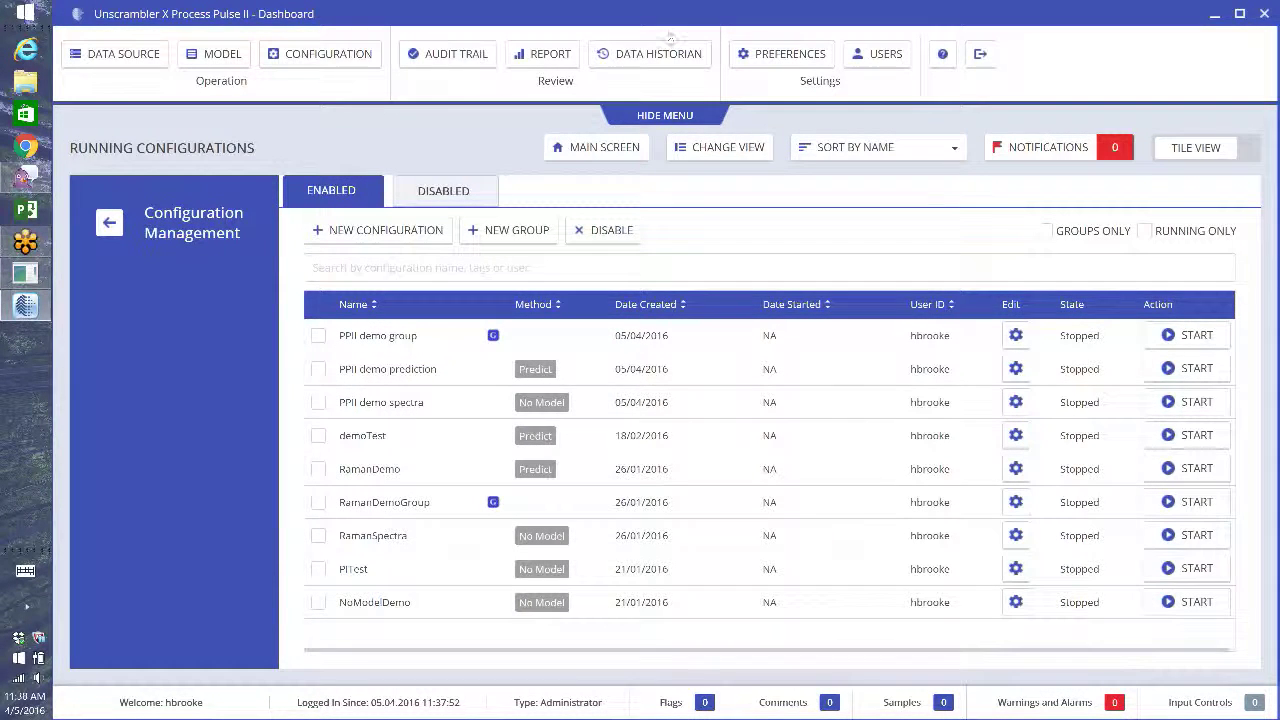
{"action": "left_click", "coordinate": [458, 55]}
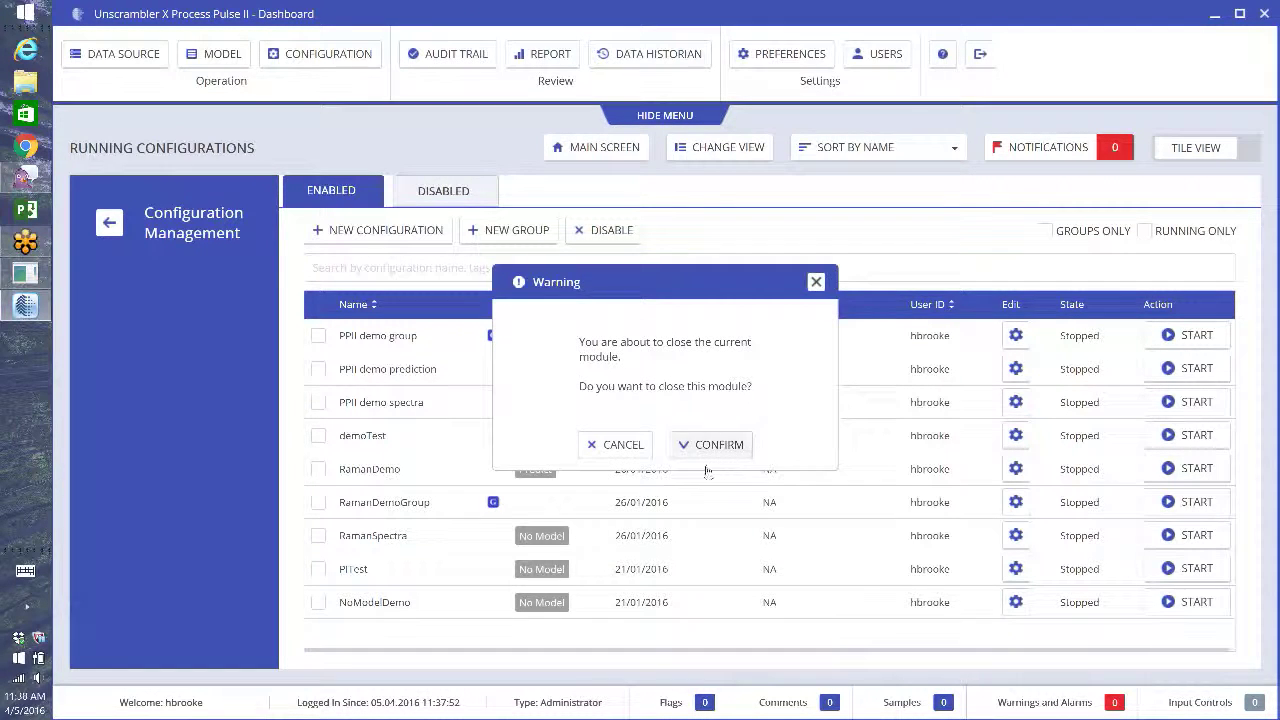
- Confirm leaving the configuration module to view the audit trail, then request the Data Historian
{"action": "left_click", "coordinate": [716, 446]}
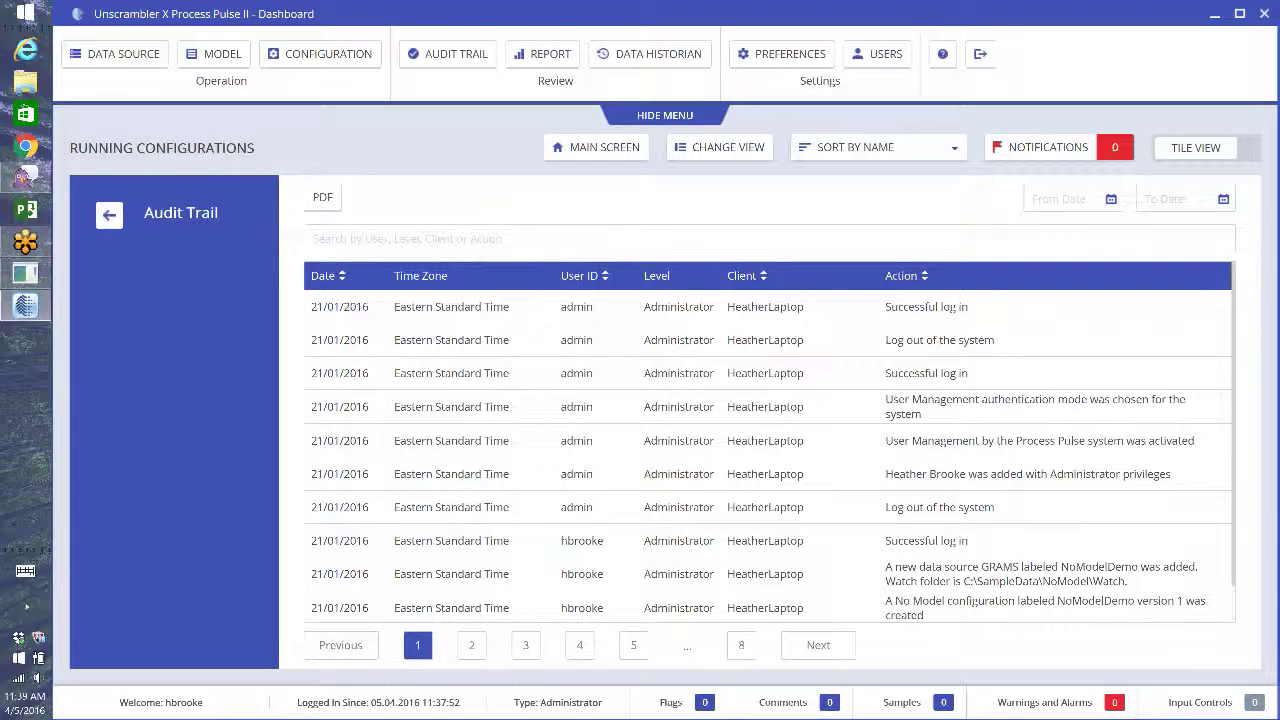
{"action": "left_click", "coordinate": [660, 57]}
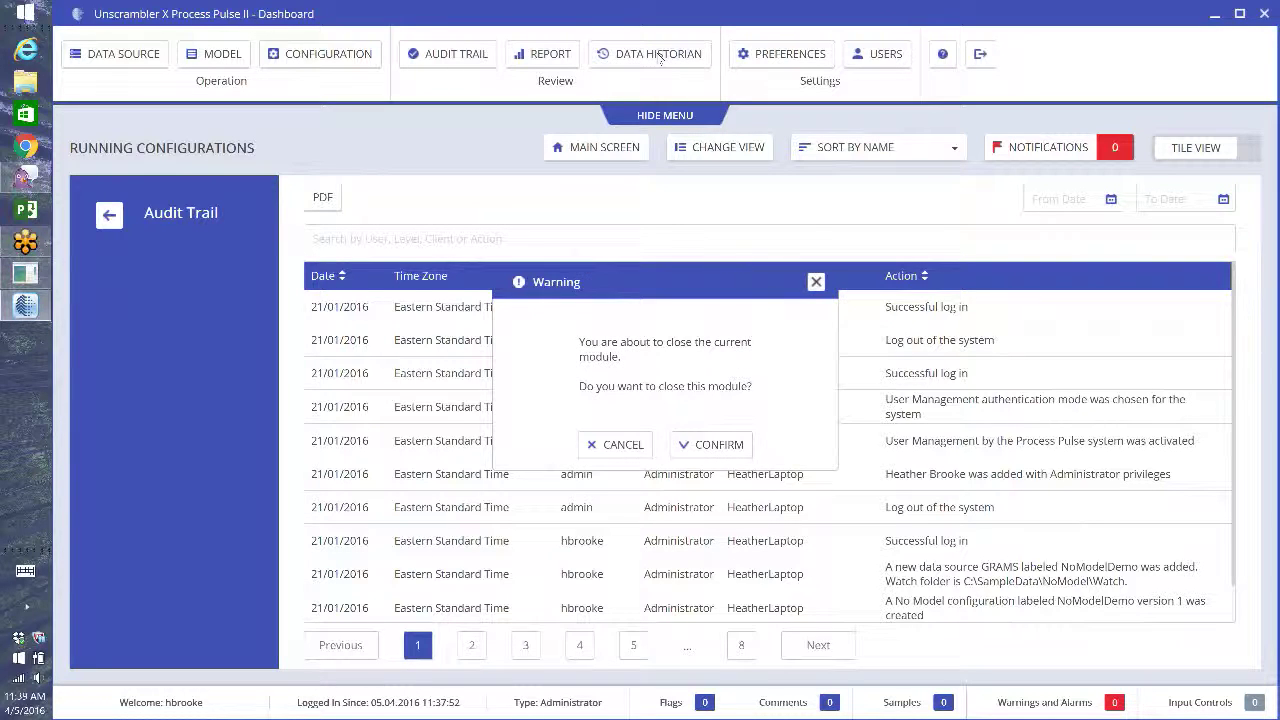
- Confirm closing the audit trail and set the search to RamanDemo, revision 2
{"action": "left_click", "coordinate": [714, 442]}
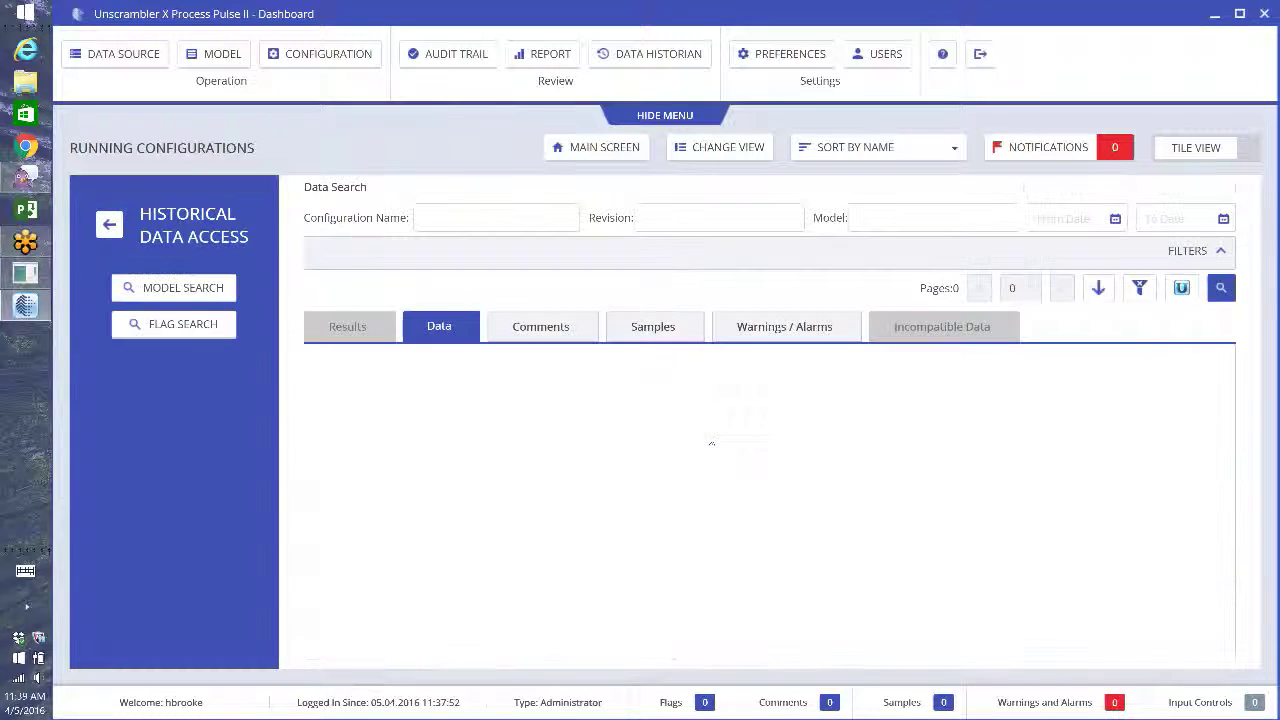
{"action": "left_click", "coordinate": [510, 214]}
{"action": "type", "text": "ram"}
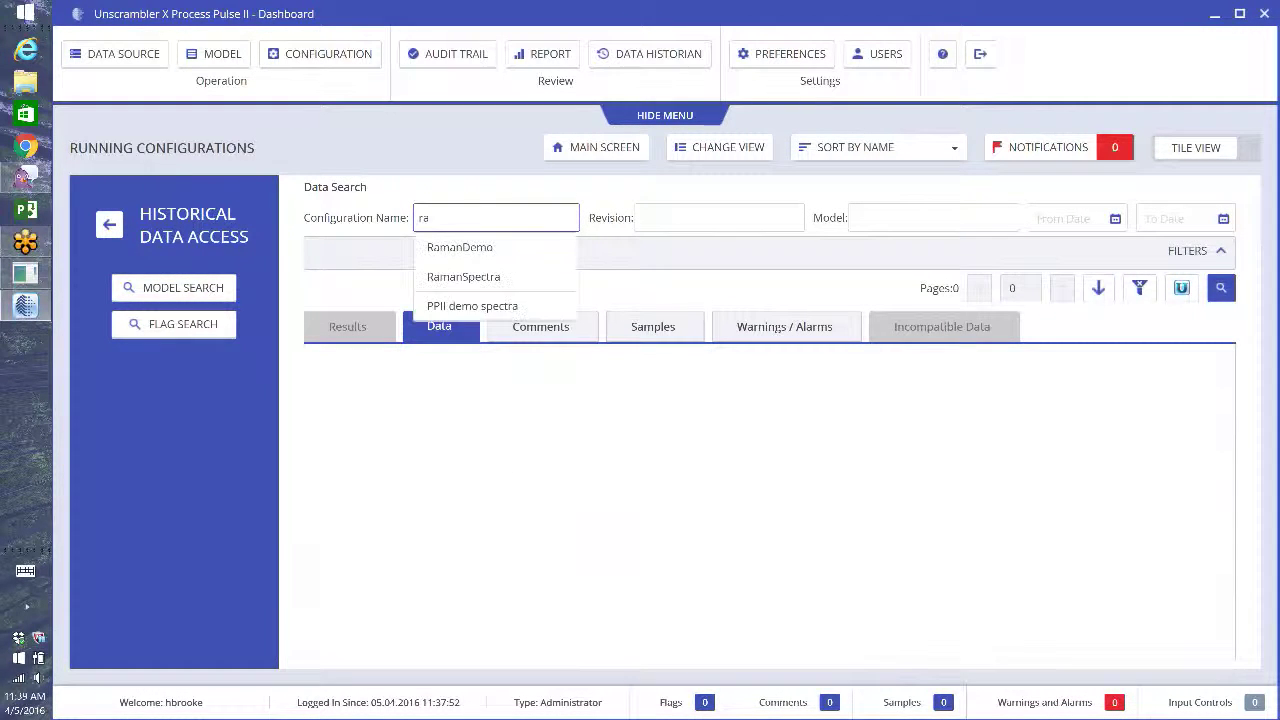
{"action": "left_click", "coordinate": [490, 252]}
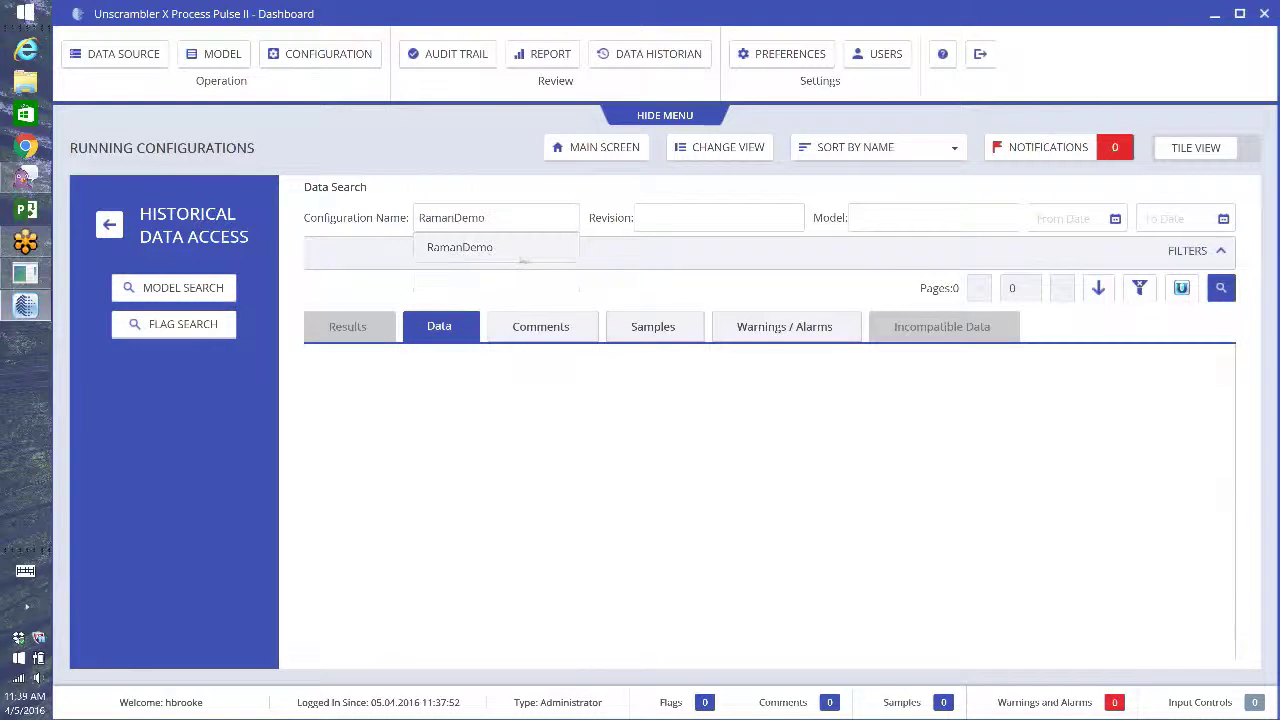
{"action": "left_click", "coordinate": [735, 228]}
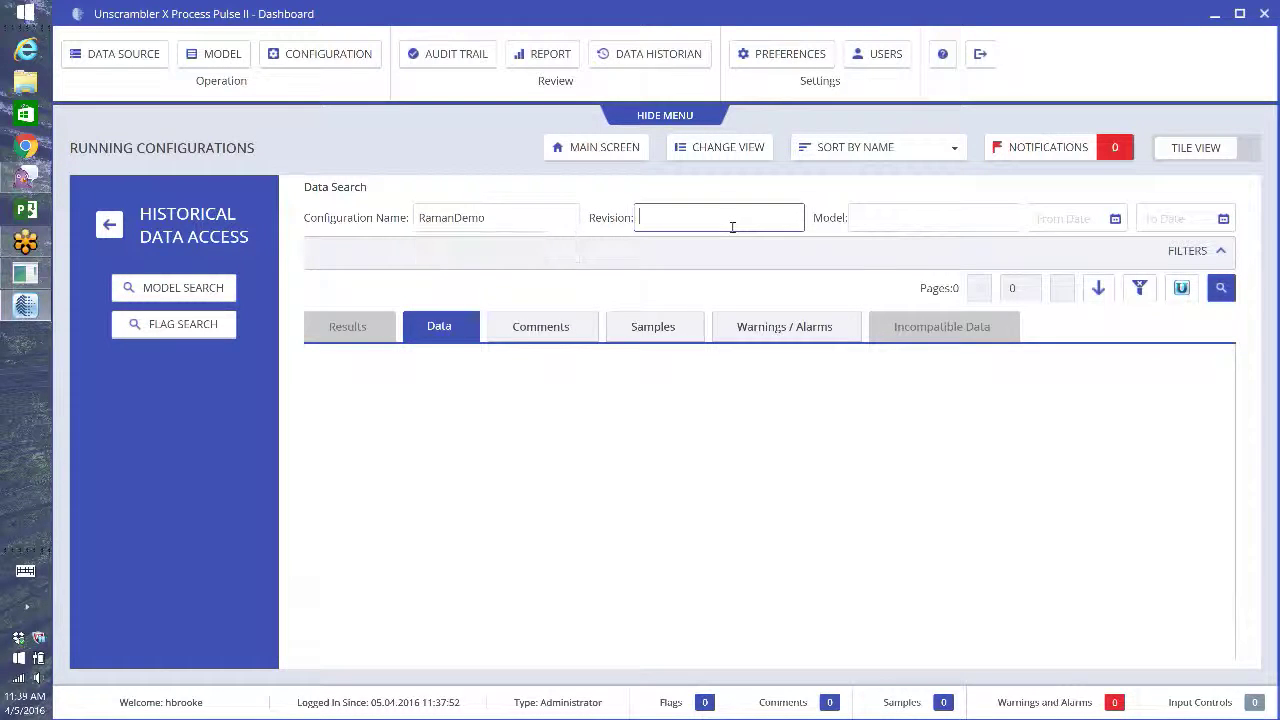
{"action": "type", "text": "2"}
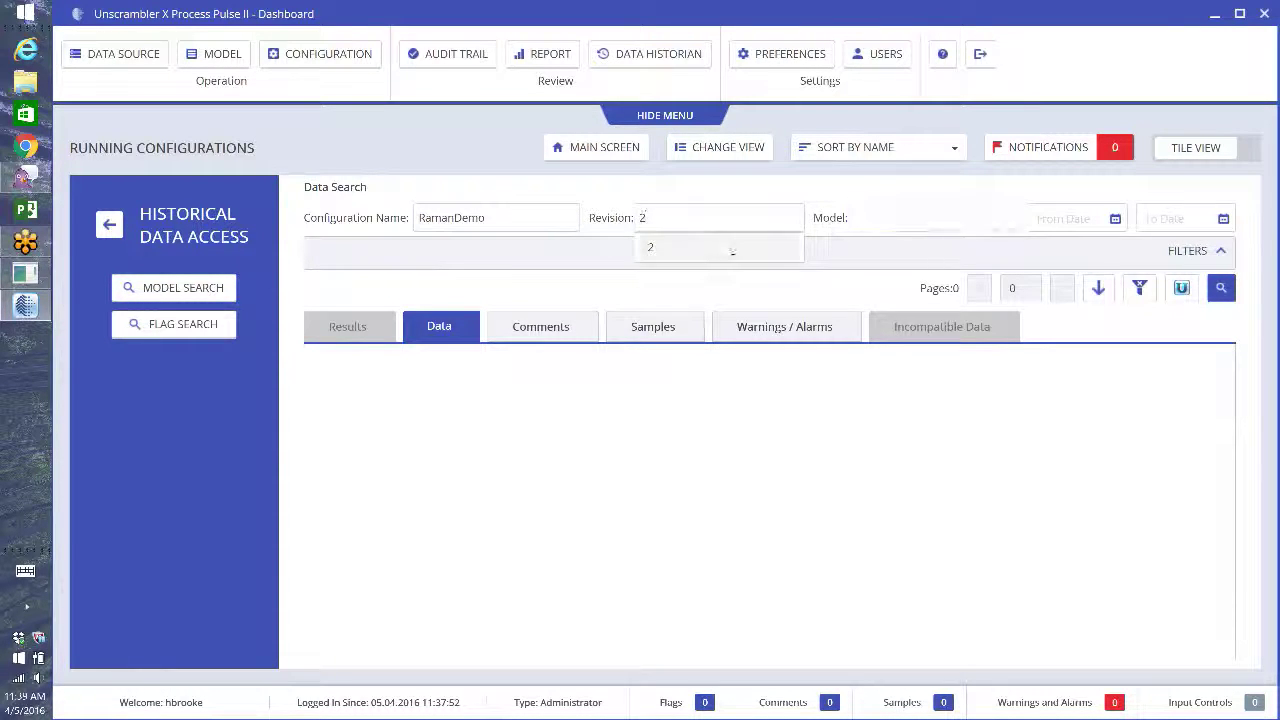
{"action": "left_click", "coordinate": [700, 247]}
- Set the search date range from 1 February 2016 to 5 April 2016
{"action": "left_click", "coordinate": [1115, 219]}
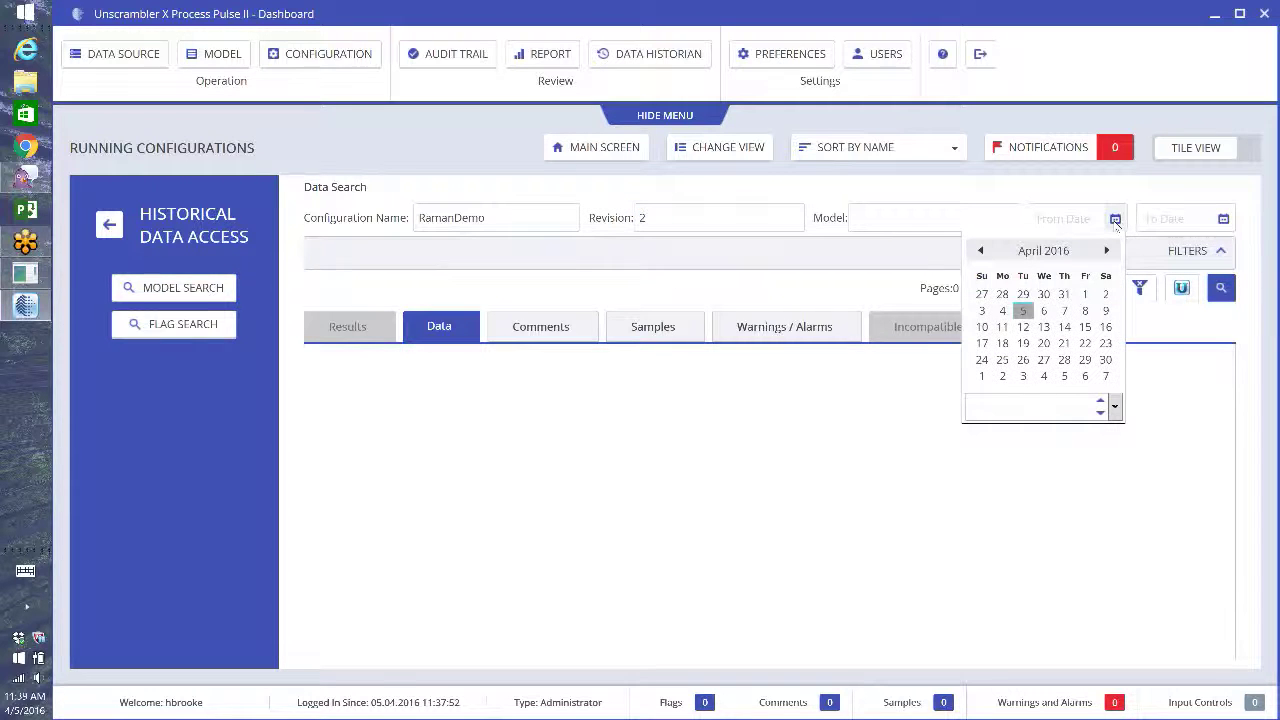
{"action": "left_click", "coordinate": [980, 251]}
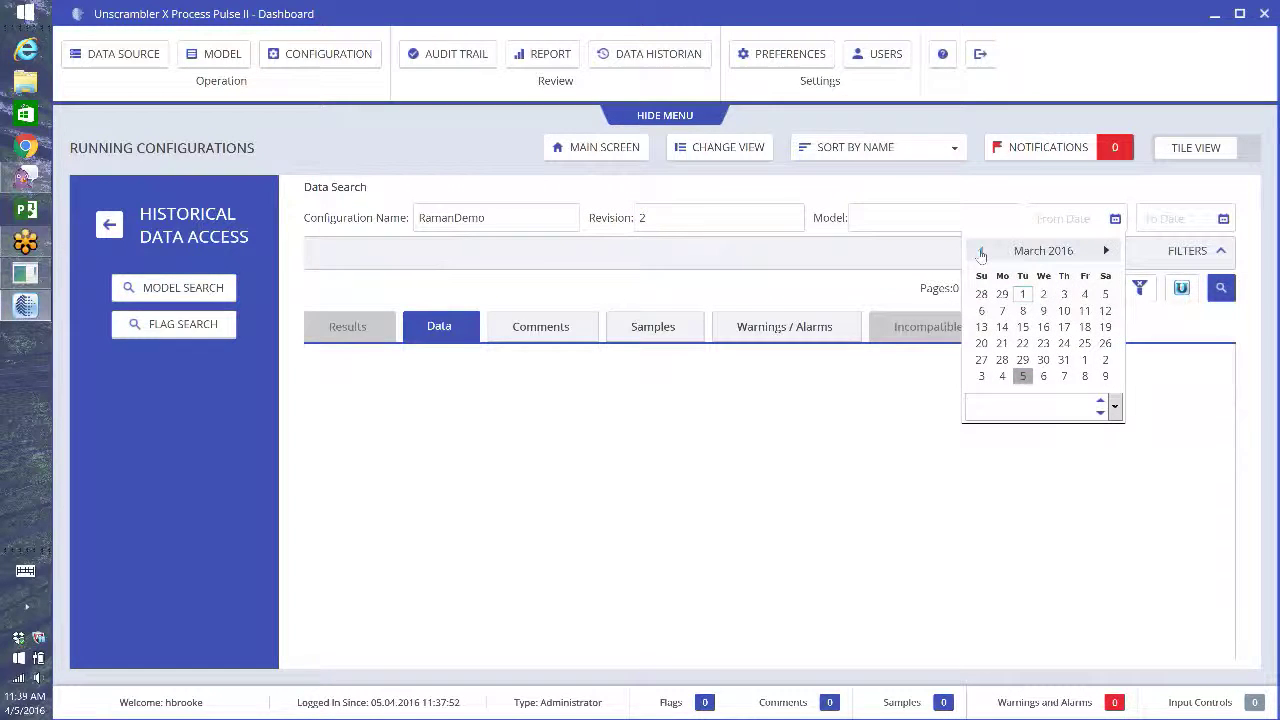
{"action": "left_click", "coordinate": [980, 251]}
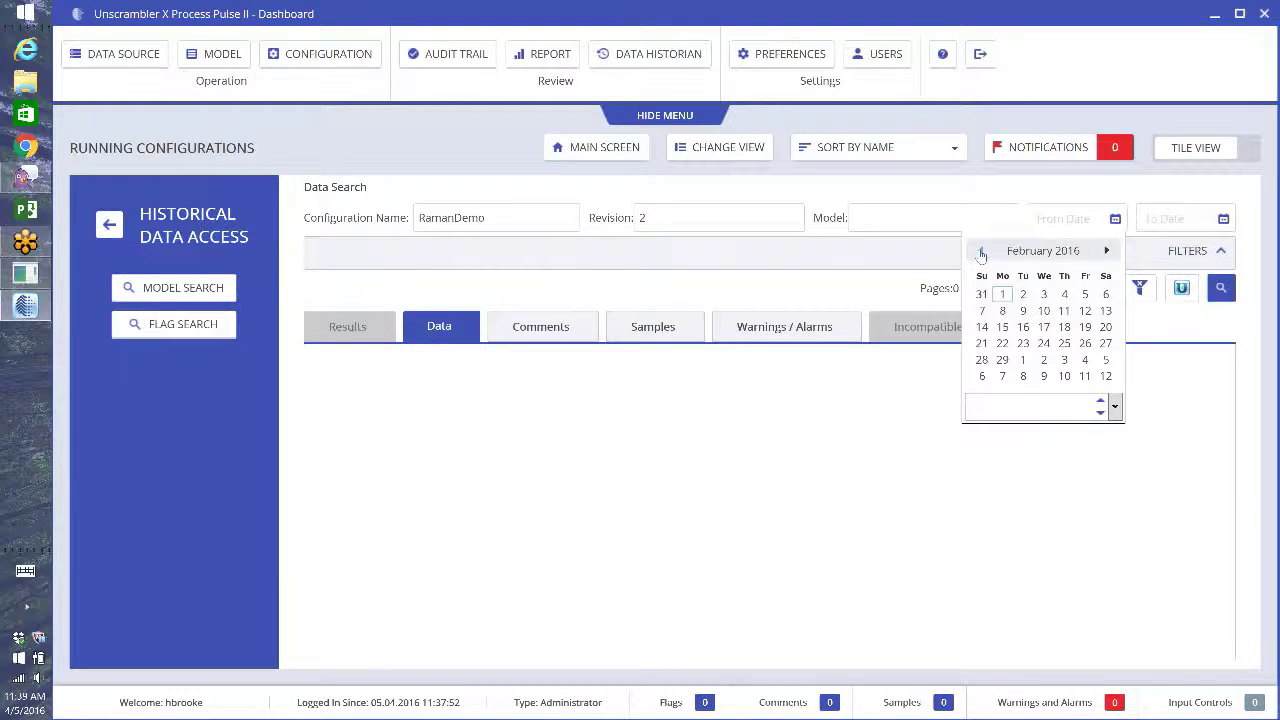
{"action": "left_click", "coordinate": [1002, 294]}
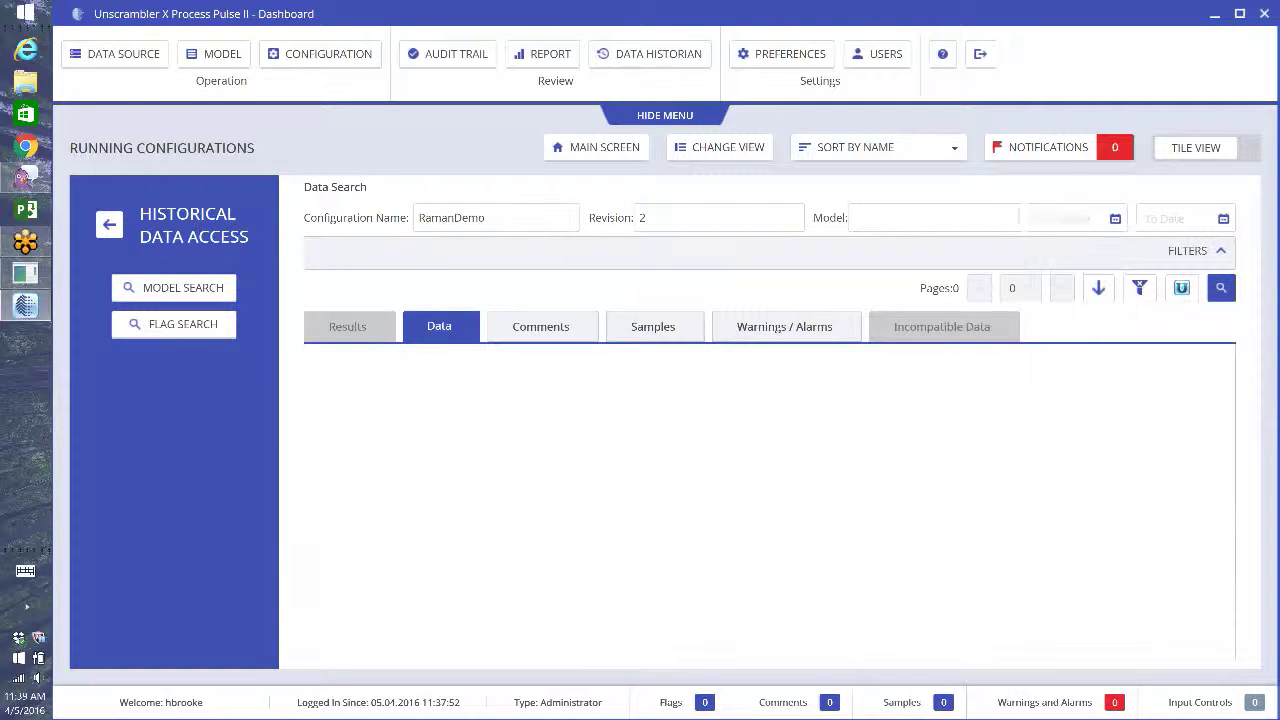
{"action": "left_click", "coordinate": [1222, 218]}
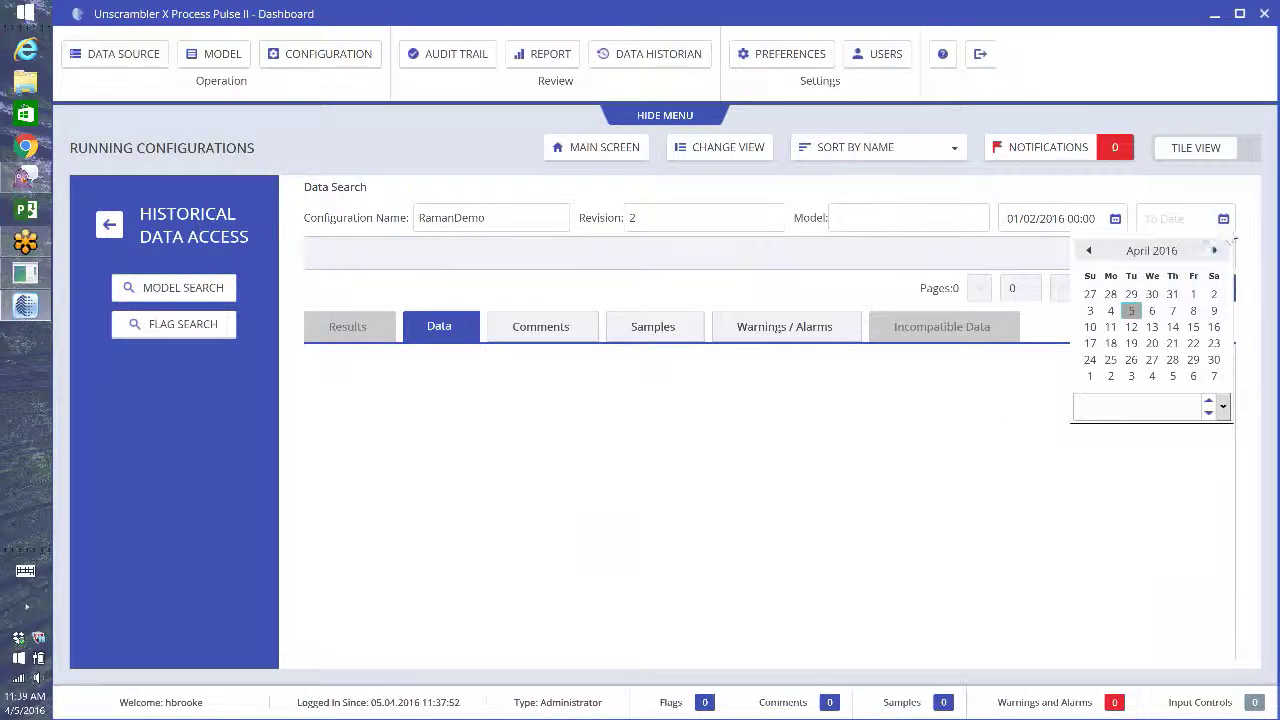
{"action": "left_click", "coordinate": [1131, 311]}
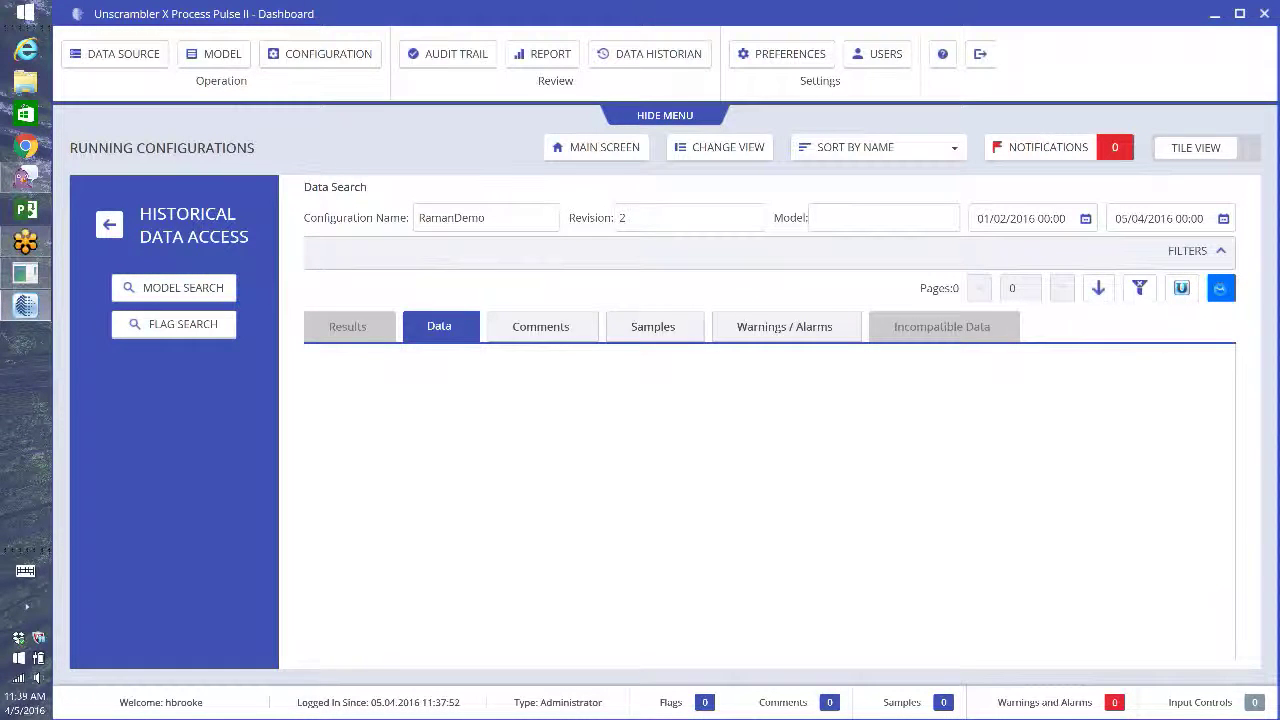
- Run the historical search and view the results charts and Sample 2's spectrum
{"action": "left_click", "coordinate": [1221, 289]}
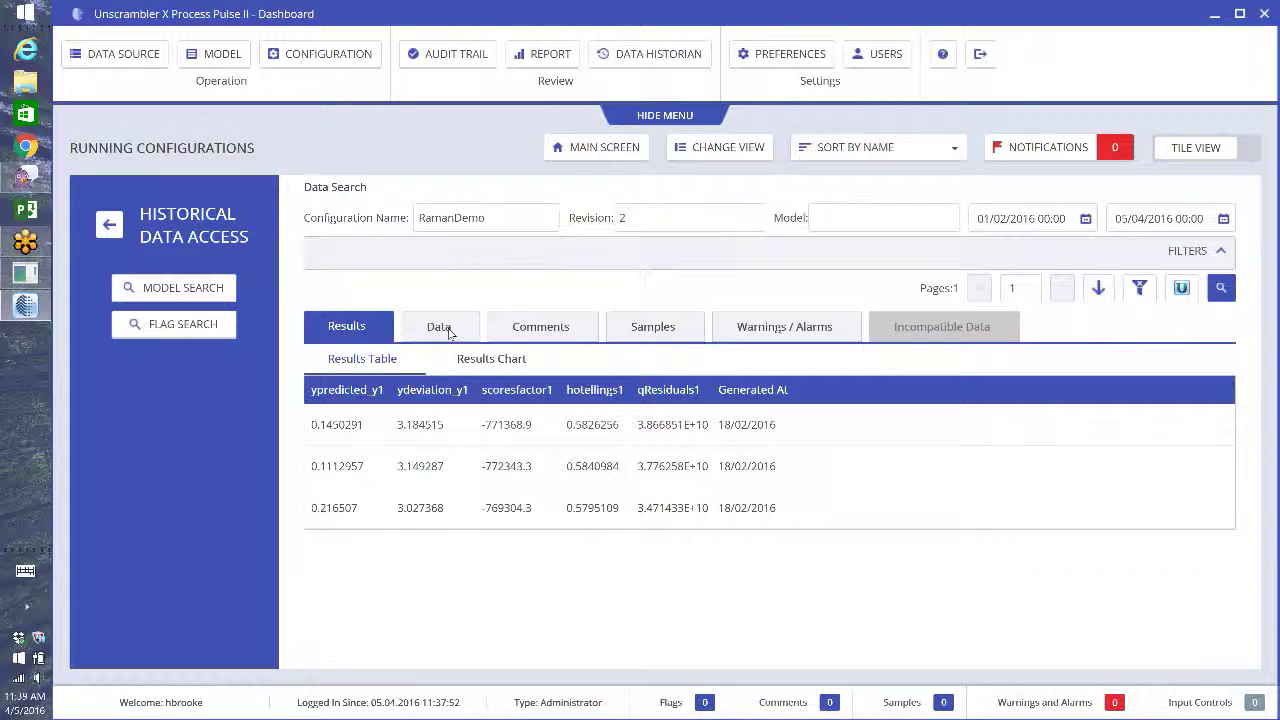
{"action": "left_click", "coordinate": [490, 362]}
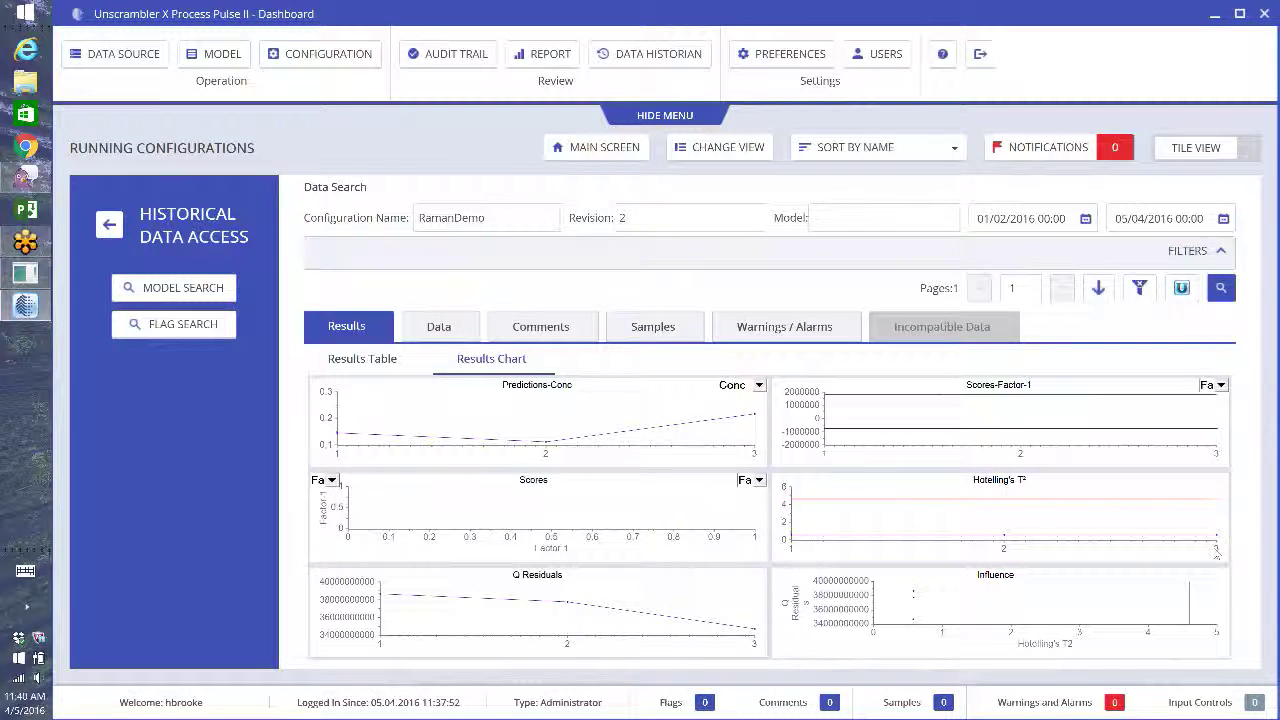
{"action": "left_click", "coordinate": [440, 322]}
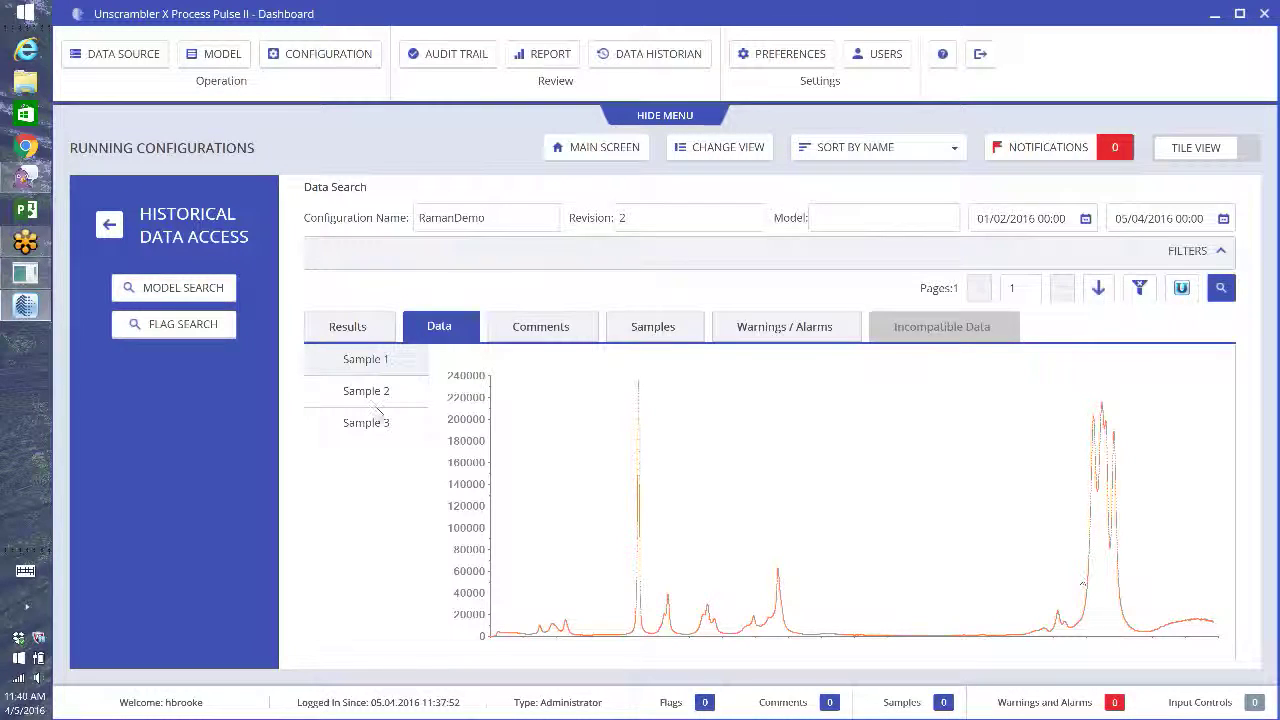
{"action": "left_click", "coordinate": [378, 403]}
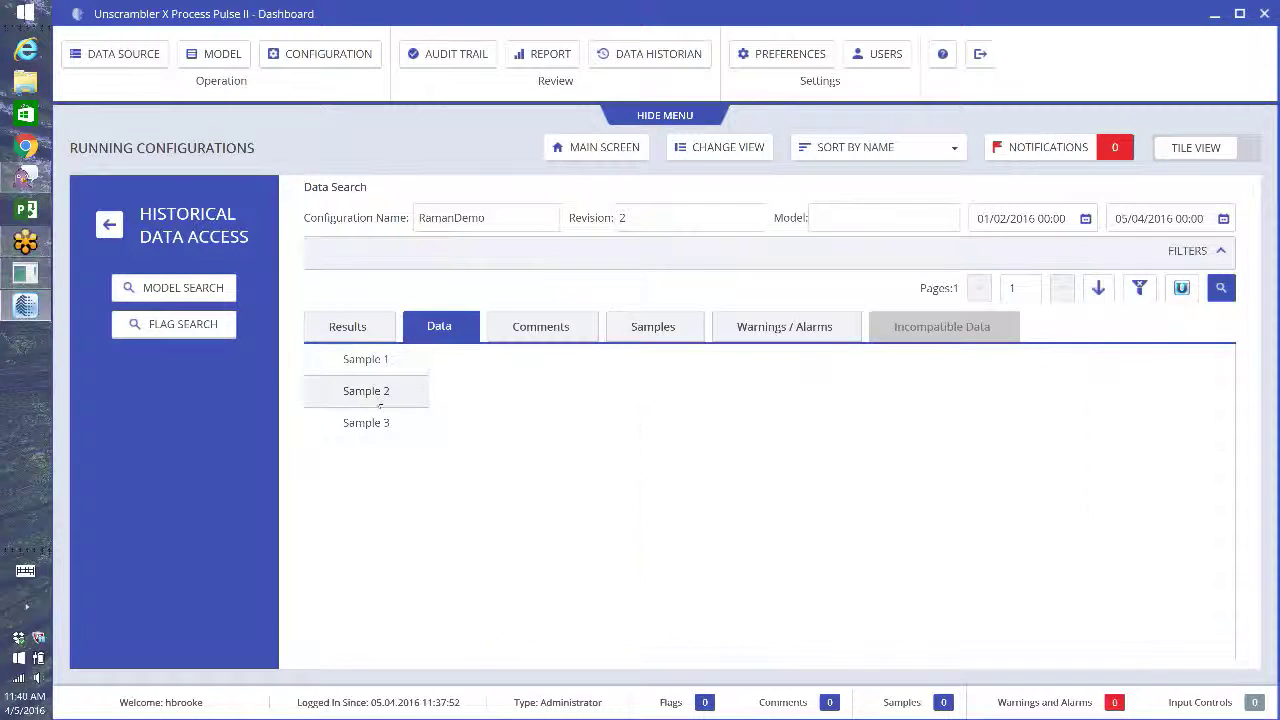
- Review the Comments, Samples and Warnings / Alarms tabs of the RamanDemo results
{"action": "left_click", "coordinate": [568, 331]}
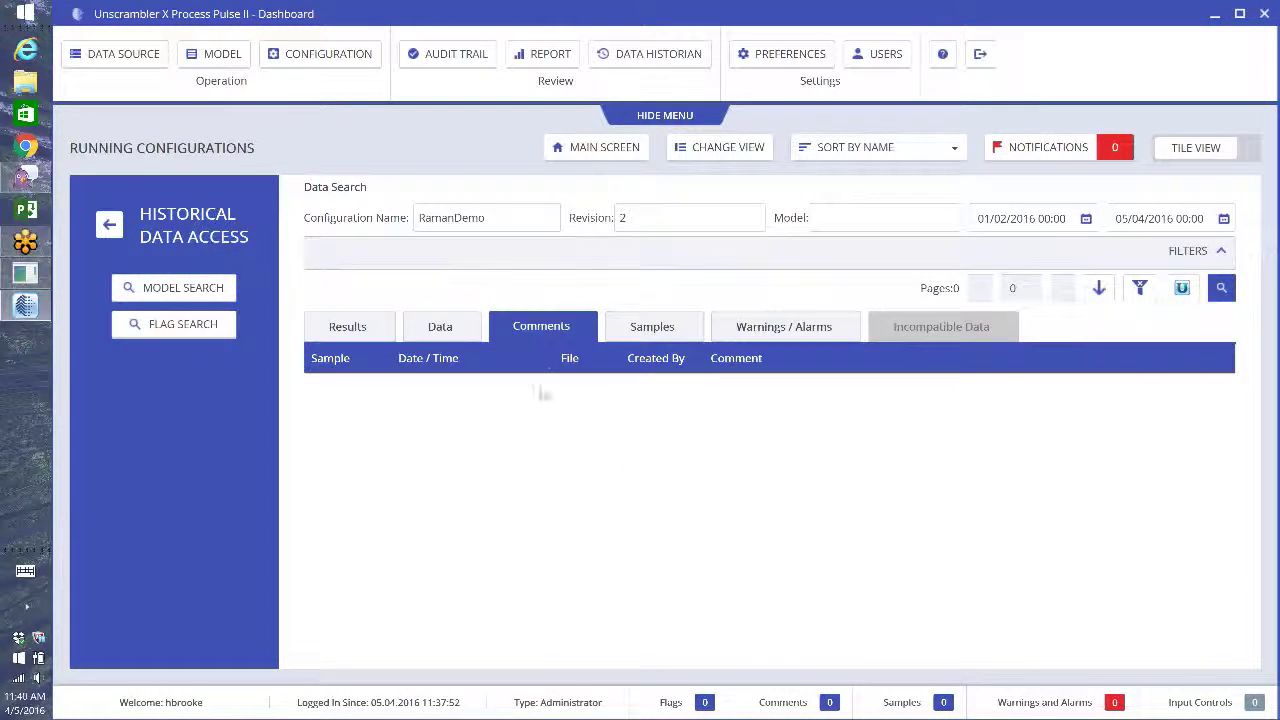
{"action": "left_click", "coordinate": [630, 331]}
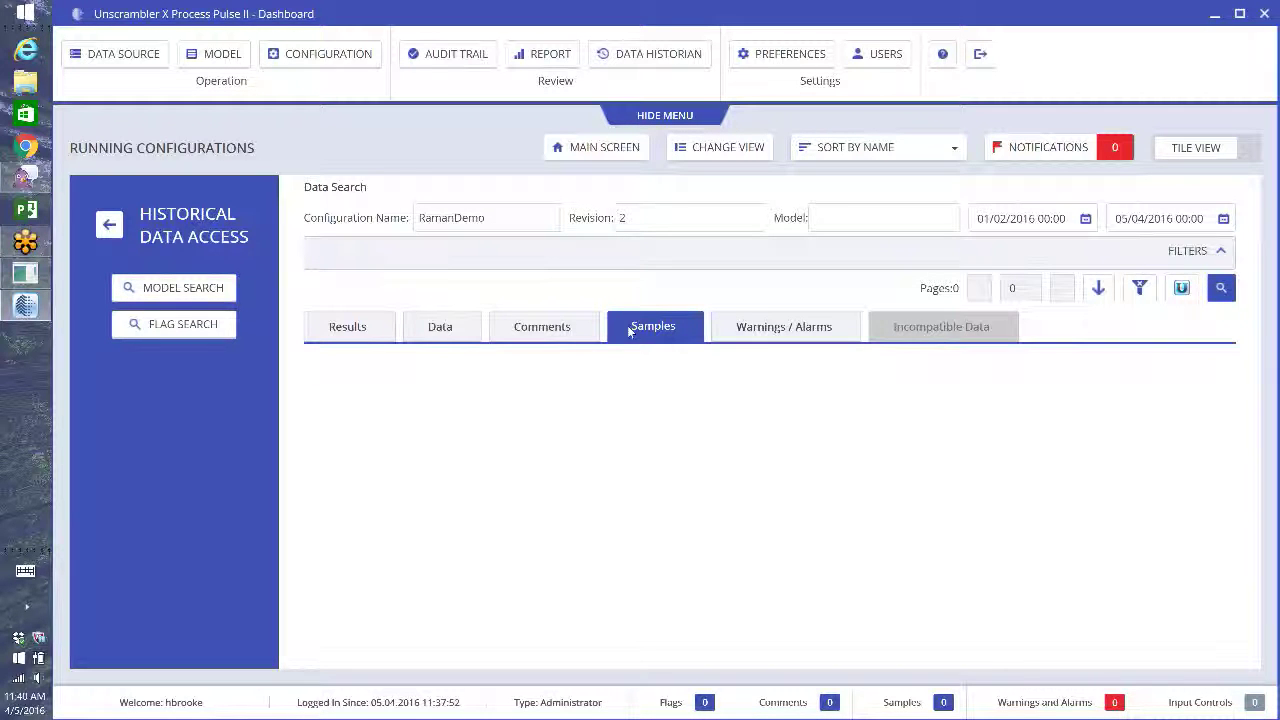
{"action": "left_click", "coordinate": [758, 333]}
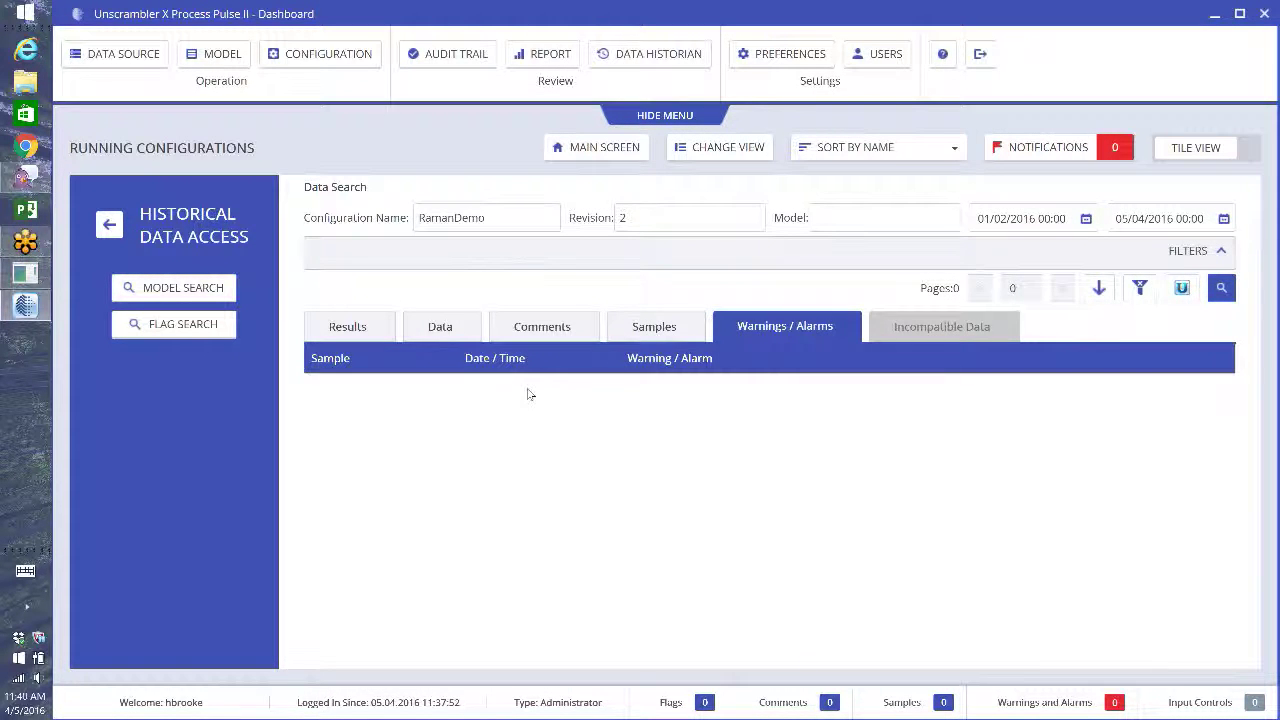